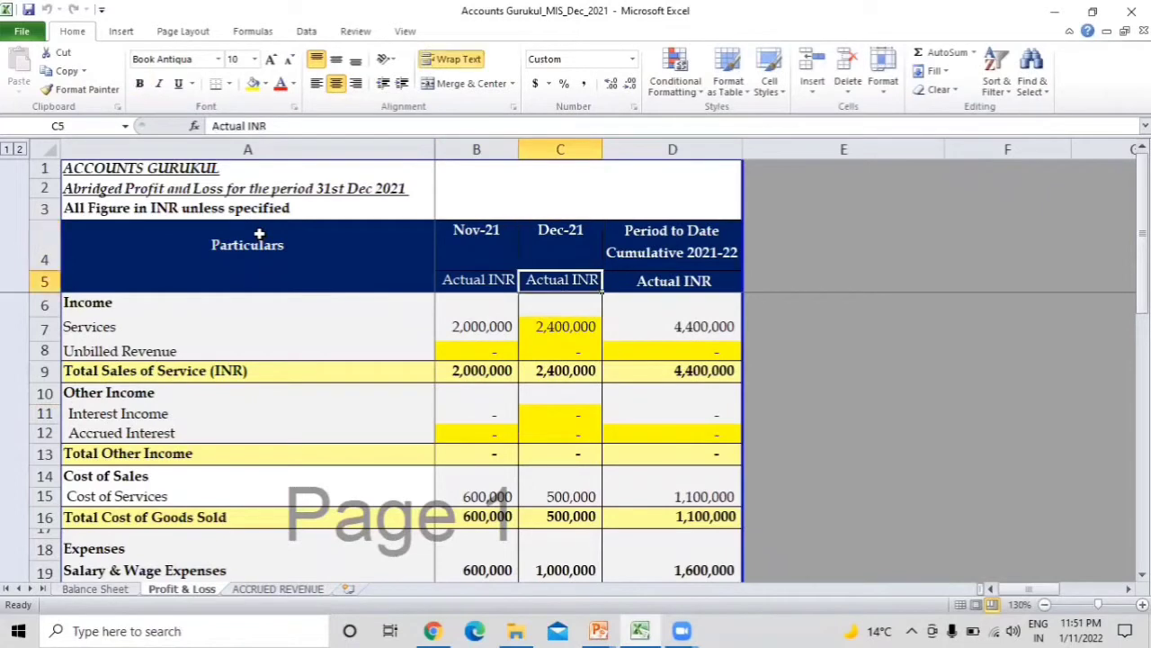
# Compare the Balance Sheet's Nov-2021 and Dec-2021 columns and the Nov-2021 Computers amount, then go to ACCRUED REVENUE.
pyautogui.click(90, 589)
pyautogui.click(538, 249)
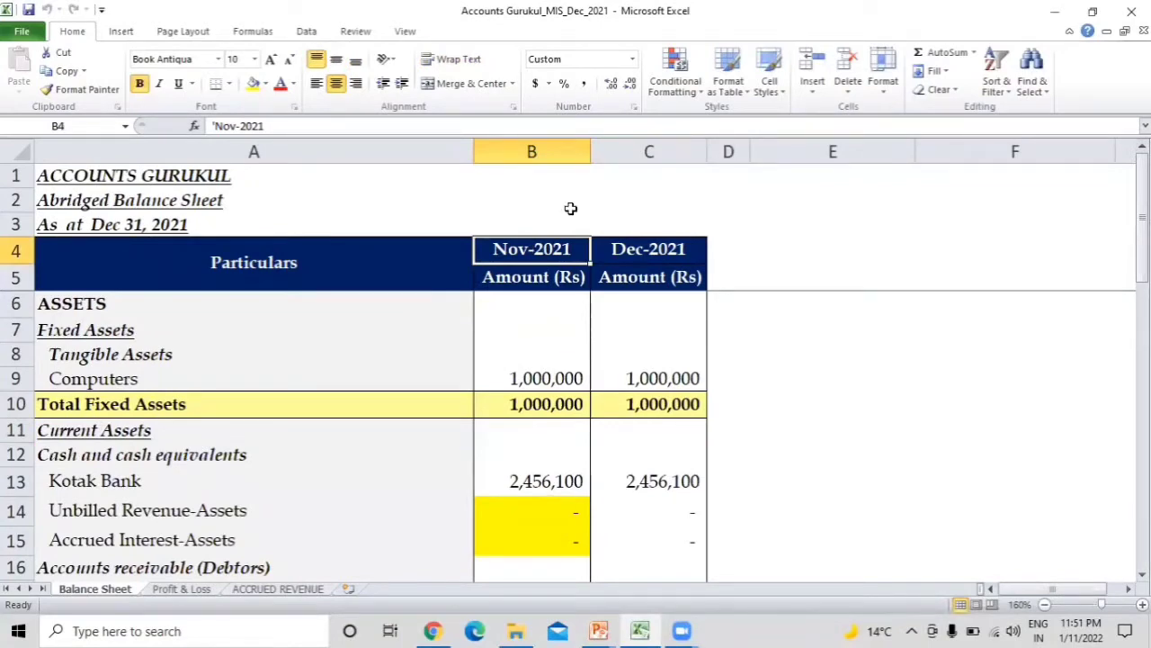
pyautogui.click(554, 149)
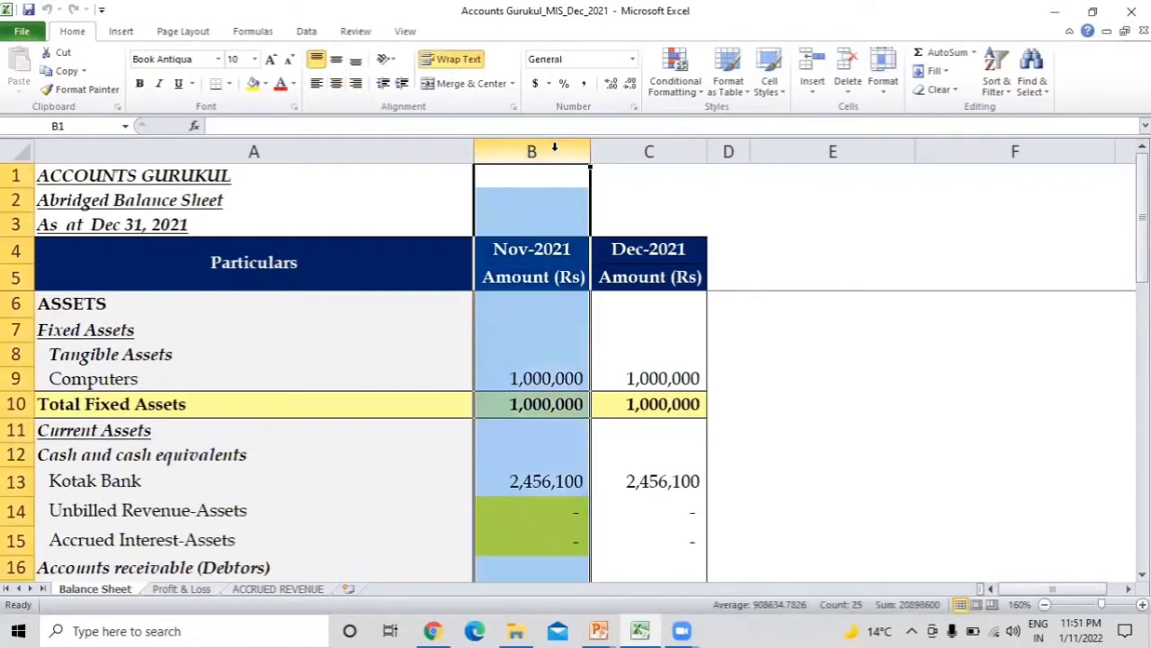
pyautogui.click(649, 149)
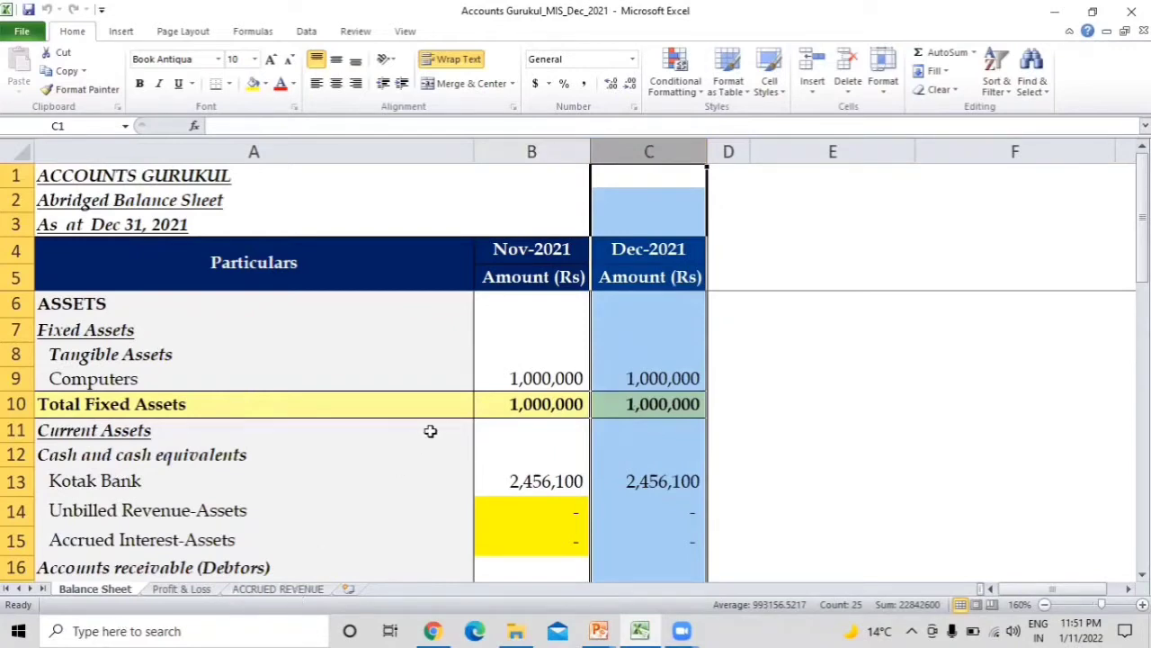
pyautogui.click(505, 373)
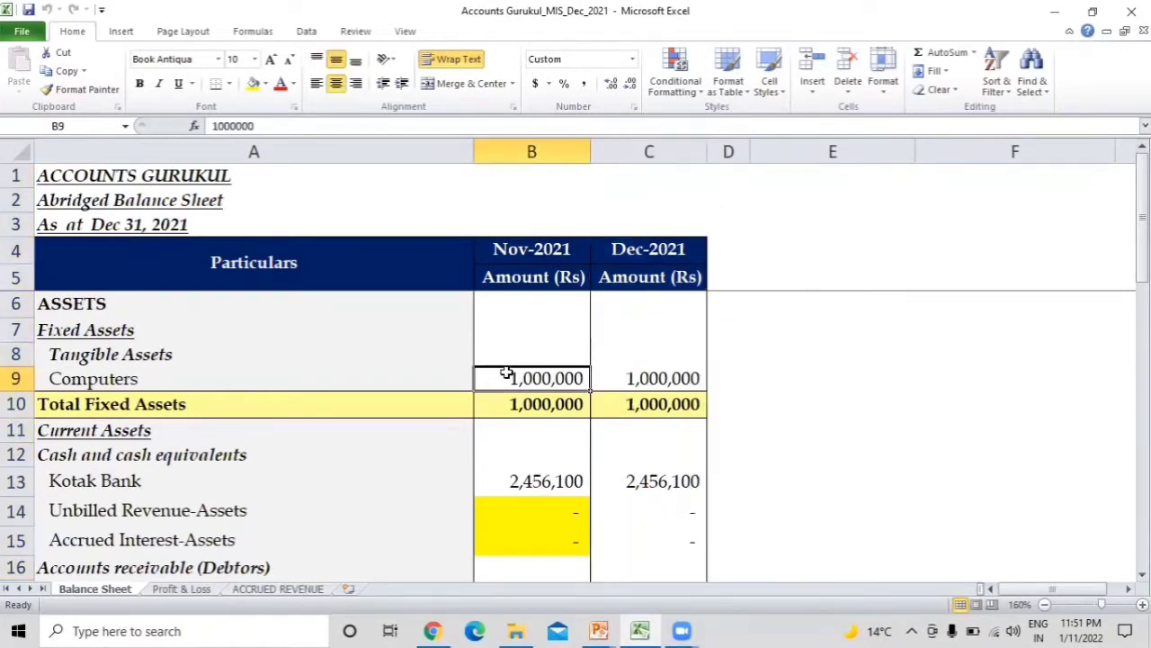
pyautogui.click(290, 596)
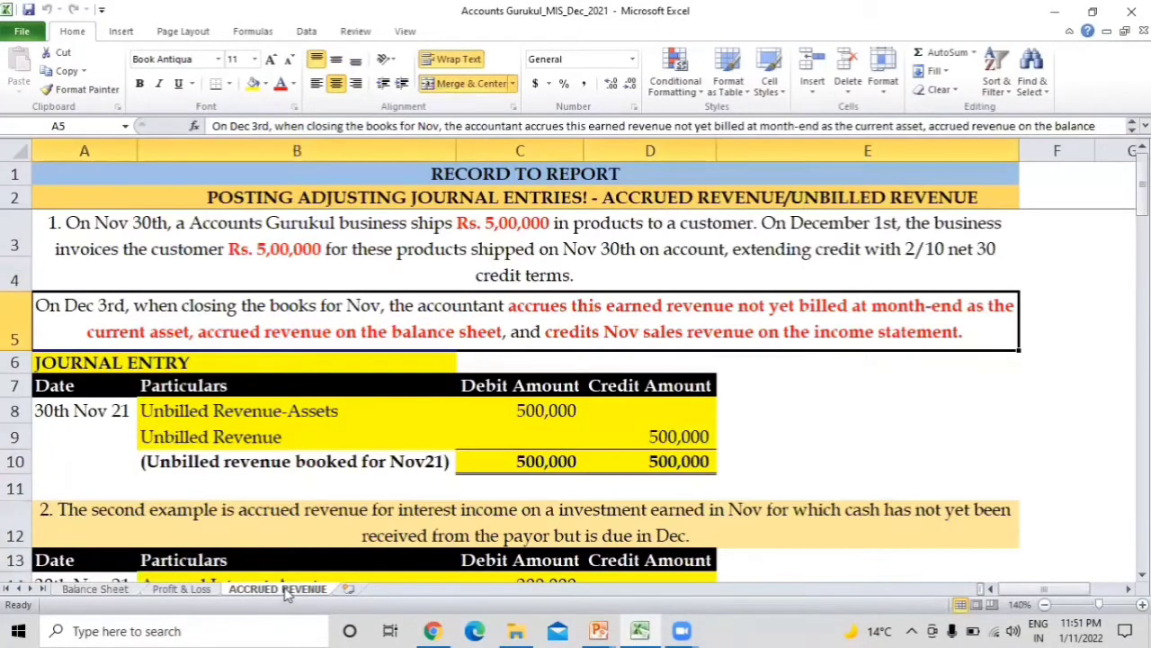
pyautogui.click(364, 225)
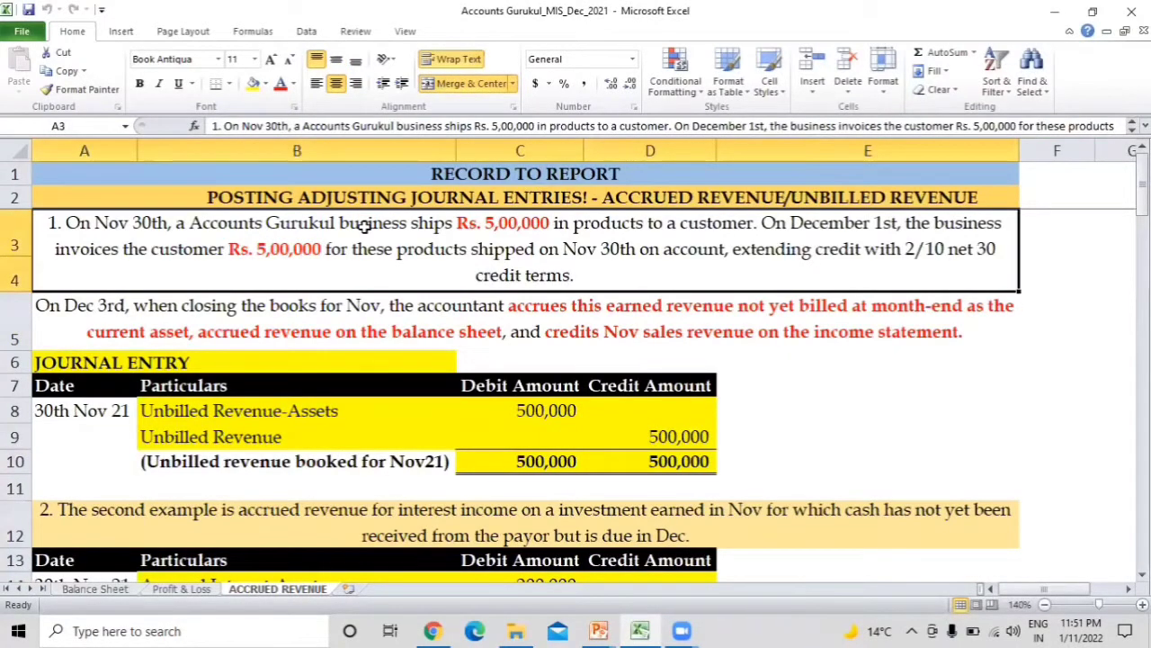
pyautogui.press('Up')
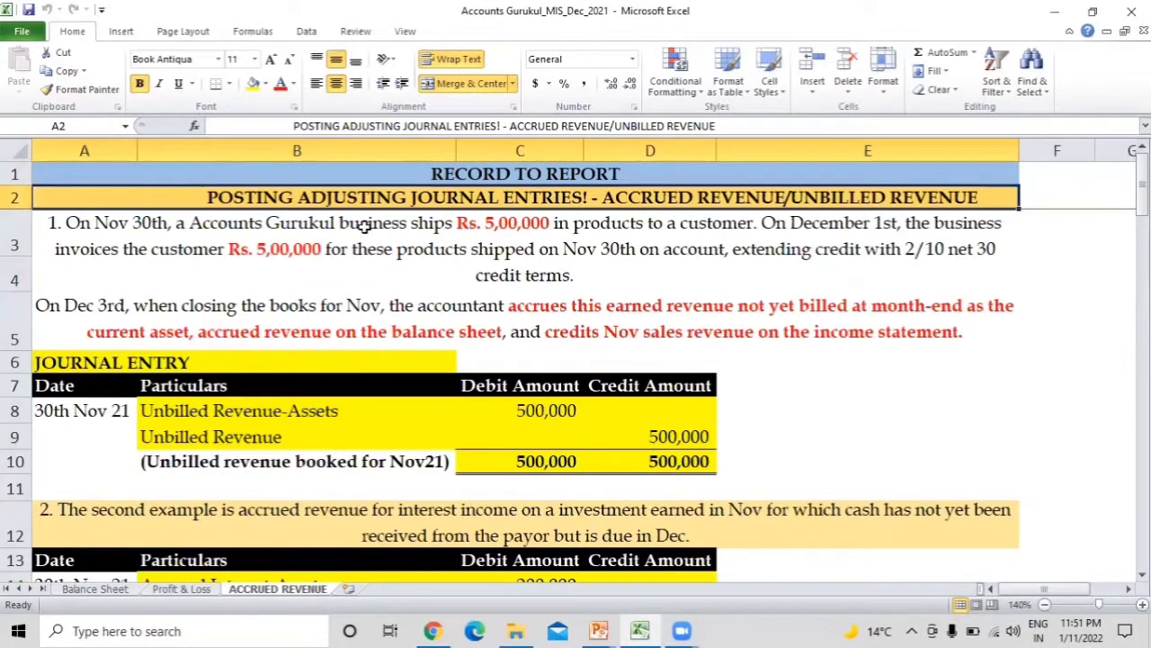
pyautogui.press('Up')
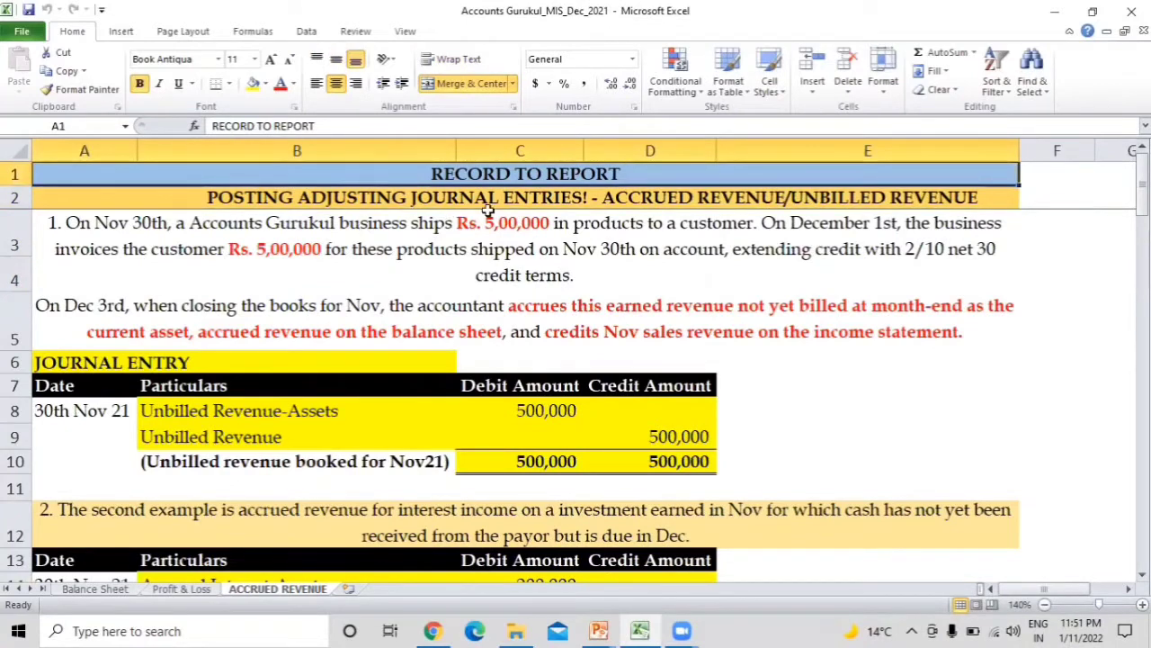
pyautogui.click(288, 198)
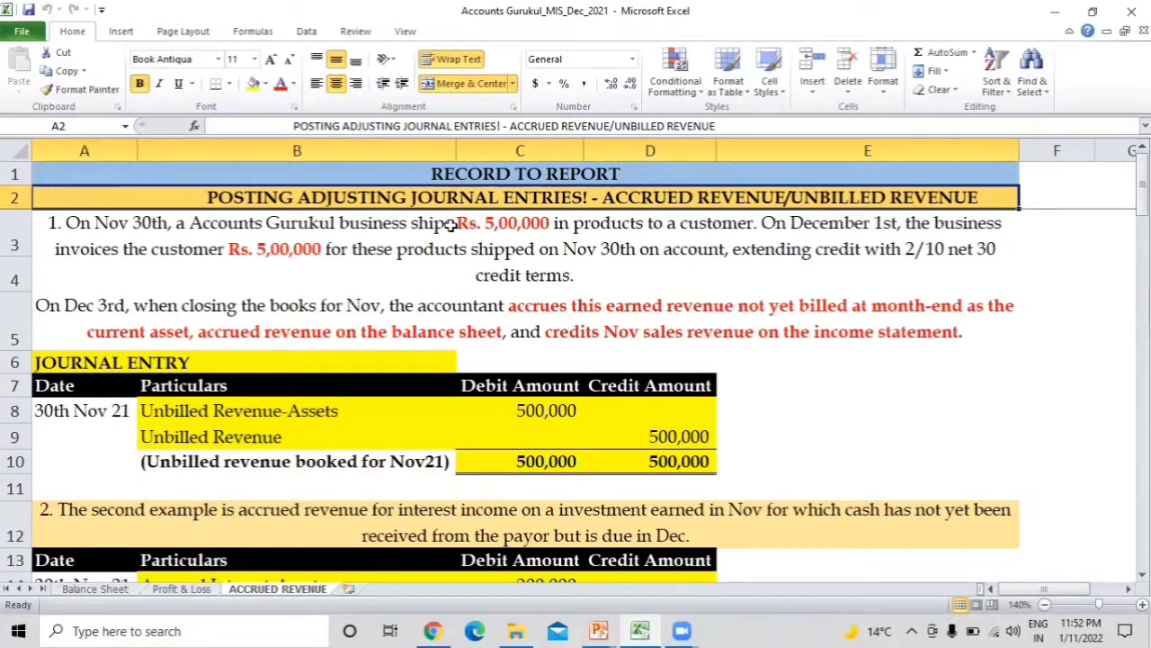
pyautogui.click(450, 225)
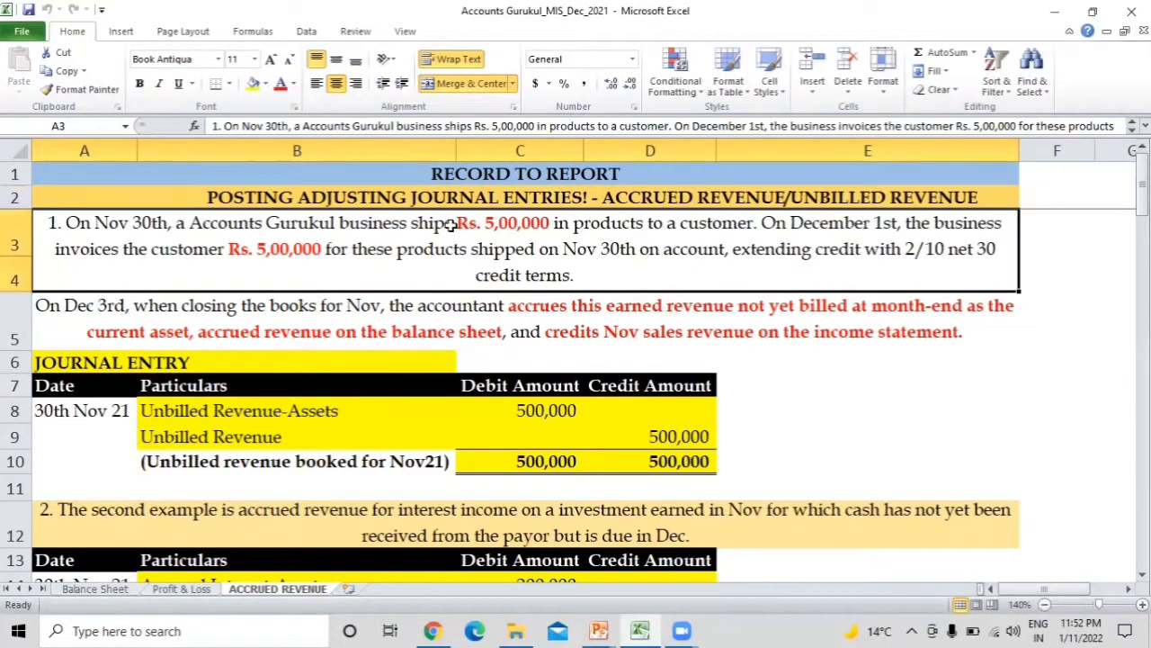
pyautogui.doubleClick(45, 221)
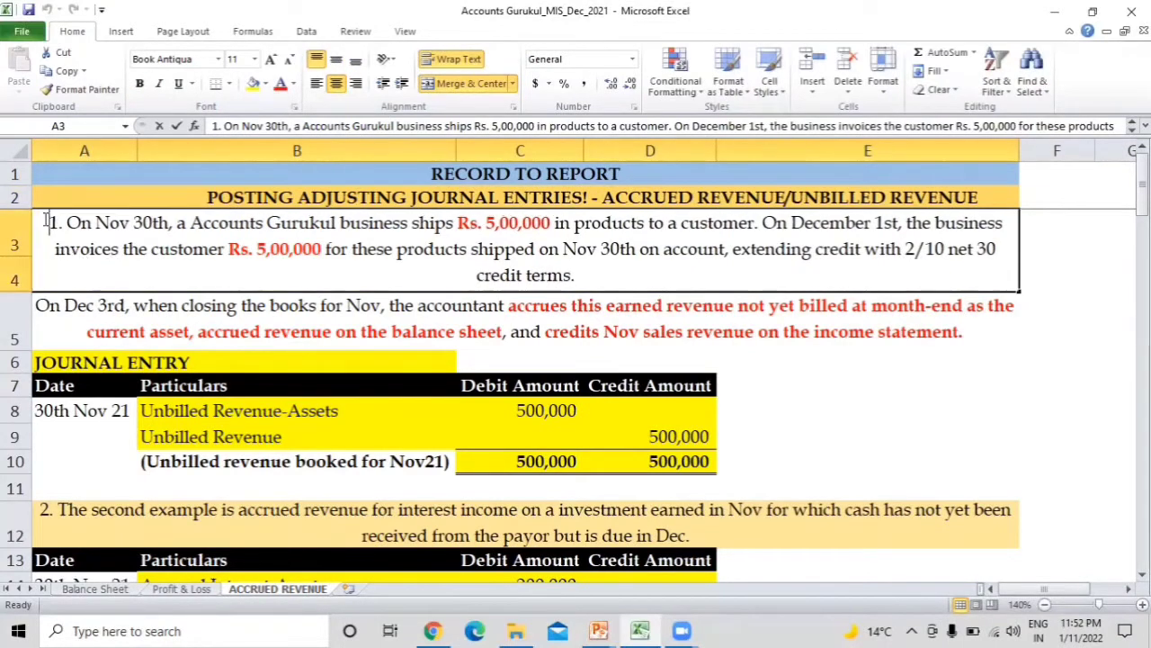
pyautogui.hotkey('shift', 'Right')
pyautogui.hotkey('shift', 'Right')
pyautogui.hotkey('shift', 'Right')
pyautogui.hotkey('shift', 'Right')
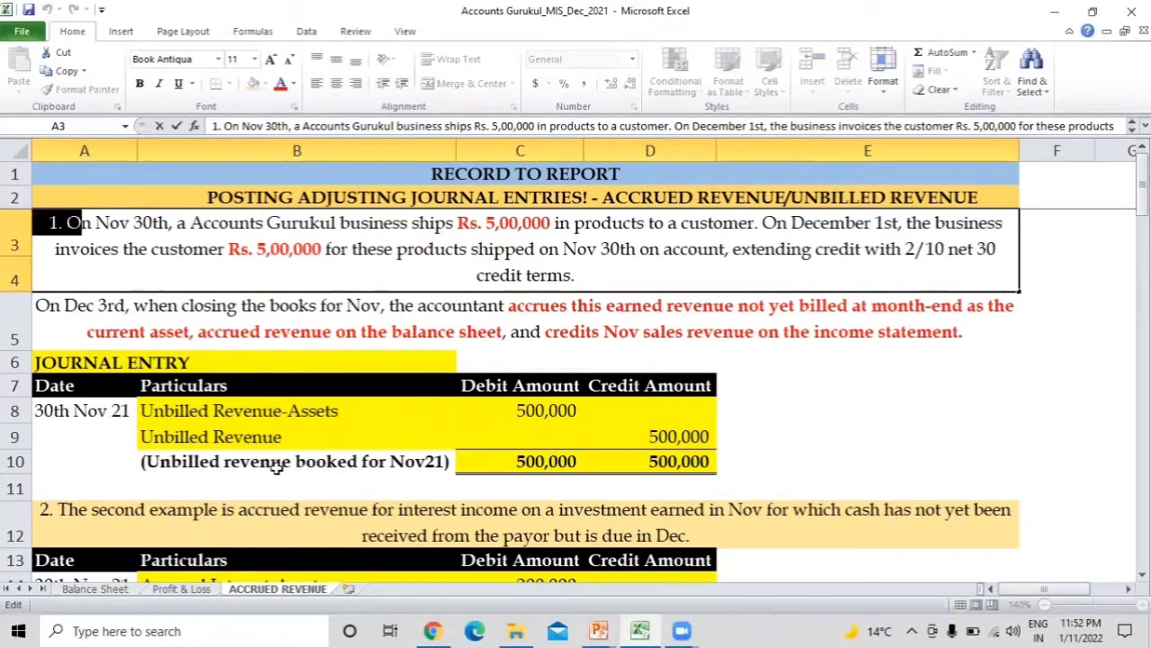
pyautogui.hotkey('shift', 'Right')
pyautogui.hotkey('shift', 'Right')
pyautogui.hotkey('shift', 'Right')
pyautogui.hotkey('shift', 'Right')
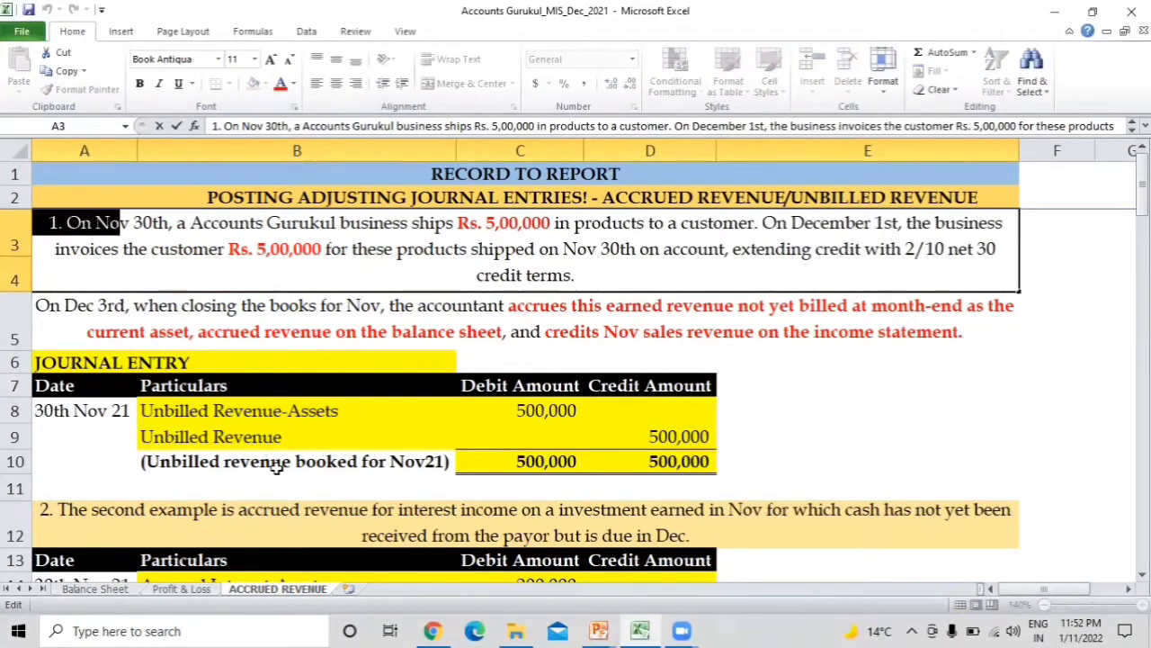
pyautogui.hotkey('shift', 'Right')
pyautogui.hotkey('shift', 'Right')
pyautogui.hotkey('shift', 'Right')
pyautogui.hotkey('shift', 'Right')
pyautogui.hotkey('shift', 'Right')
pyautogui.hotkey('shift', 'Right')
pyautogui.hotkey('shift', 'Right')
pyautogui.hotkey('shift', 'Right')
pyautogui.hotkey('shift', 'Right')
pyautogui.hotkey('shift', 'Right')
pyautogui.hotkey('shift', 'Right')
pyautogui.hotkey('shift', 'Right')
pyautogui.hotkey('shift', 'Right')
pyautogui.hotkey('shift', 'Right')
pyautogui.hotkey('shift', 'Right')
pyautogui.hotkey('shift', 'Right')
pyautogui.hotkey('shift', 'Right')
pyautogui.hotkey('shift', 'Right')
pyautogui.hotkey('shift', 'Right')
pyautogui.hotkey('shift', 'Right')
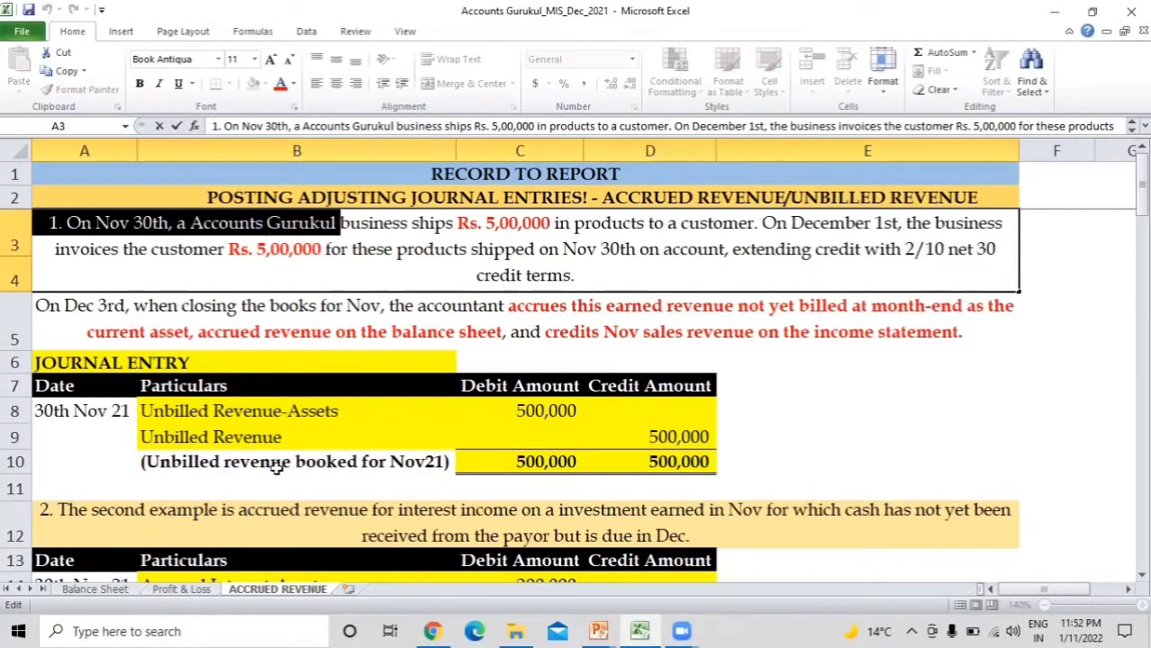
pyautogui.hotkey('shift', 'Right')
pyautogui.hotkey('shift', 'Right')
pyautogui.hotkey('shift', 'Right')
pyautogui.hotkey('shift', 'Right')
pyautogui.hotkey('shift', 'Right')
pyautogui.hotkey('shift', 'Right')
pyautogui.hotkey('shift', 'Right')
pyautogui.hotkey('shift', 'Right')
pyautogui.hotkey('shift', 'Right')
pyautogui.hotkey('shift', 'Right')
pyautogui.hotkey('shift', 'Right')
pyautogui.hotkey('shift', 'Right')
pyautogui.hotkey('shift', 'Right')
pyautogui.hotkey('shift', 'Right')
pyautogui.hotkey('shift', 'Right')
pyautogui.hotkey('shift', 'Right')
pyautogui.hotkey('shift', 'Right')
pyautogui.hotkey('shift', 'Right')
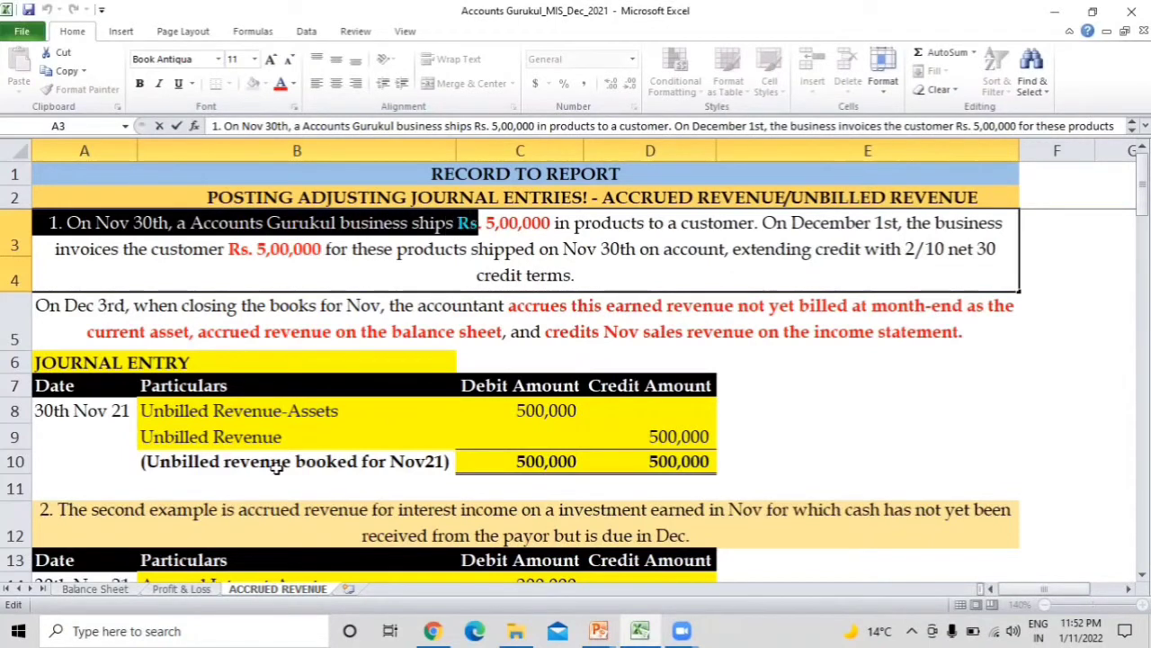
pyautogui.hotkey('shift', 'Right')
pyautogui.hotkey('shift', 'Right')
pyautogui.hotkey('shift', 'Right')
pyautogui.hotkey('shift', 'Right')
pyautogui.hotkey('shift', 'Right')
pyautogui.hotkey('shift', 'Right')
pyautogui.hotkey('shift', 'Right')
pyautogui.hotkey('shift', 'Right')
pyautogui.hotkey('shift', 'Right')
pyautogui.hotkey('shift', 'Right')
pyautogui.hotkey('shift', 'Right')
pyautogui.hotkey('shift', 'Right')
pyautogui.hotkey('shift', 'Right')
pyautogui.hotkey('shift', 'Right')
pyautogui.hotkey('shift', 'Right')
pyautogui.hotkey('shift', 'Right')
pyautogui.hotkey('shift', 'Right')
pyautogui.hotkey('shift', 'Right')
pyautogui.hotkey('shift', 'Right')
pyautogui.hotkey('shift', 'Right')
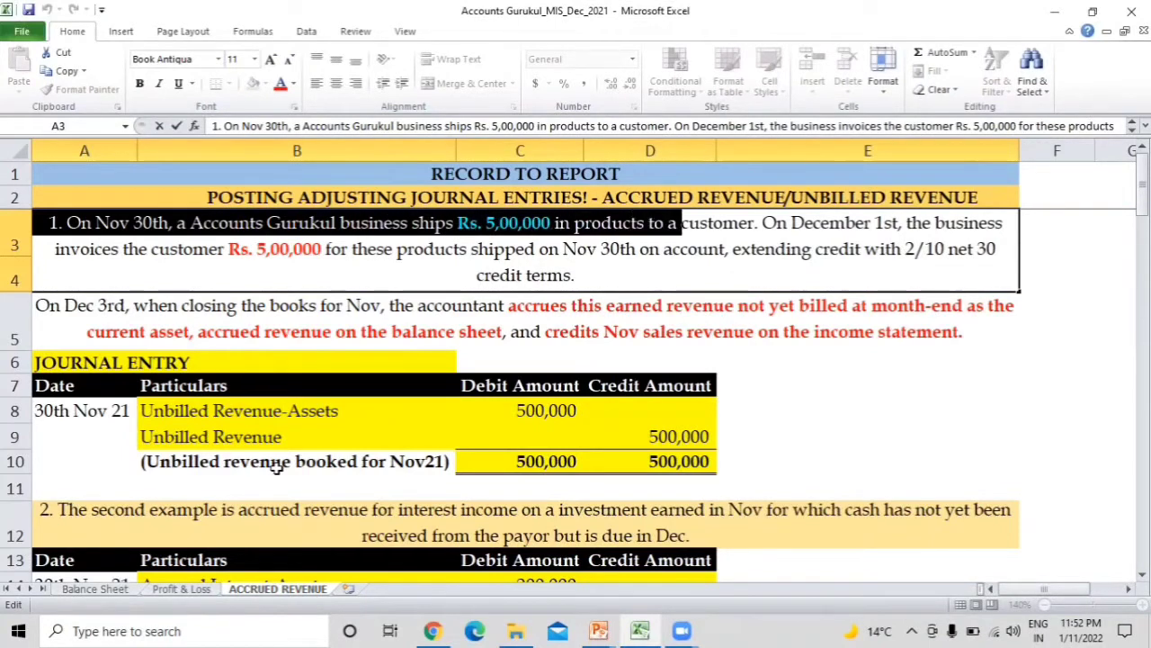
pyautogui.hotkey('shift', 'Right')
pyautogui.hotkey('shift', 'Right')
pyautogui.hotkey('shift', 'Right')
pyautogui.hotkey('shift', 'Right')
pyautogui.hotkey('shift', 'Right')
pyautogui.hotkey('shift', 'Right')
pyautogui.hotkey('shift', 'Right')
pyautogui.hotkey('shift', 'Right')
pyautogui.hotkey('shift', 'Right')
pyautogui.hotkey('shift', 'Right')
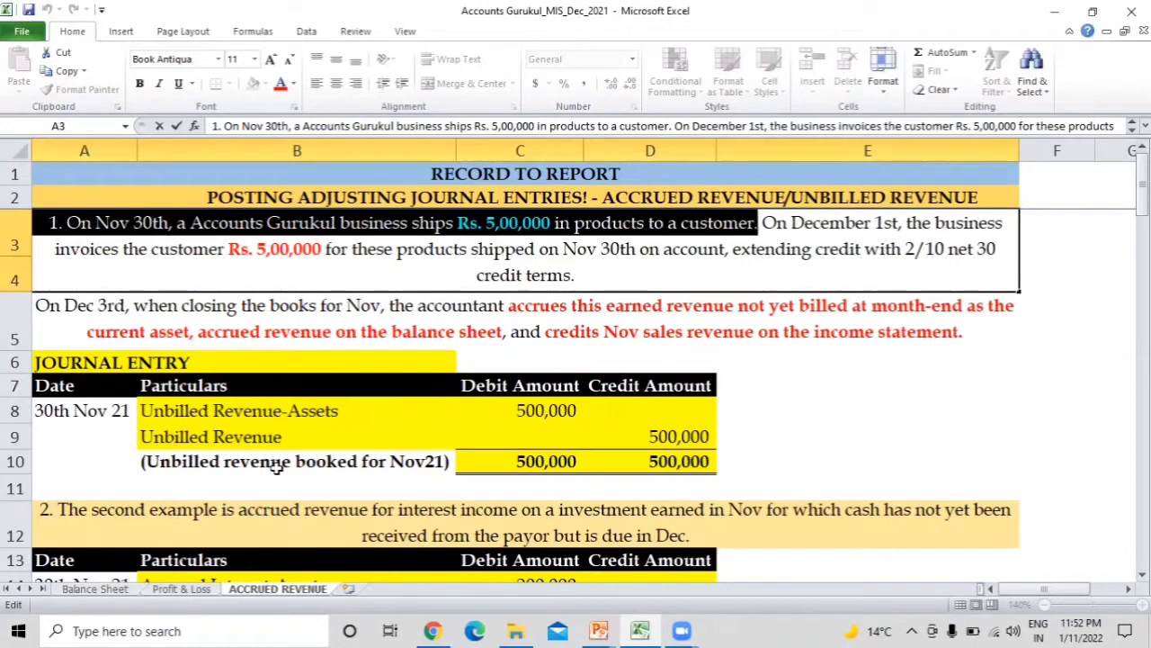
pyautogui.hotkey('shift', 'Right')
pyautogui.hotkey('shift', 'Right')
pyautogui.hotkey('shift', 'Right')
pyautogui.hotkey('shift', 'Right')
pyautogui.hotkey('shift', 'Right')
pyautogui.hotkey('shift', 'Right')
pyautogui.hotkey('shift', 'Right')
pyautogui.hotkey('shift', 'Right')
pyautogui.hotkey('shift', 'Right')
pyautogui.hotkey('shift', 'Right')
pyautogui.hotkey('shift', 'Right')
pyautogui.hotkey('shift', 'Right')
pyautogui.hotkey('shift', 'Right')
pyautogui.hotkey('shift', 'Right')
pyautogui.hotkey('shift', 'Right')
pyautogui.hotkey('shift', 'Right')
pyautogui.hotkey('shift', 'Right')
pyautogui.hotkey('shift', 'Right')
pyautogui.hotkey('shift', 'Right')
pyautogui.hotkey('shift', 'Right')
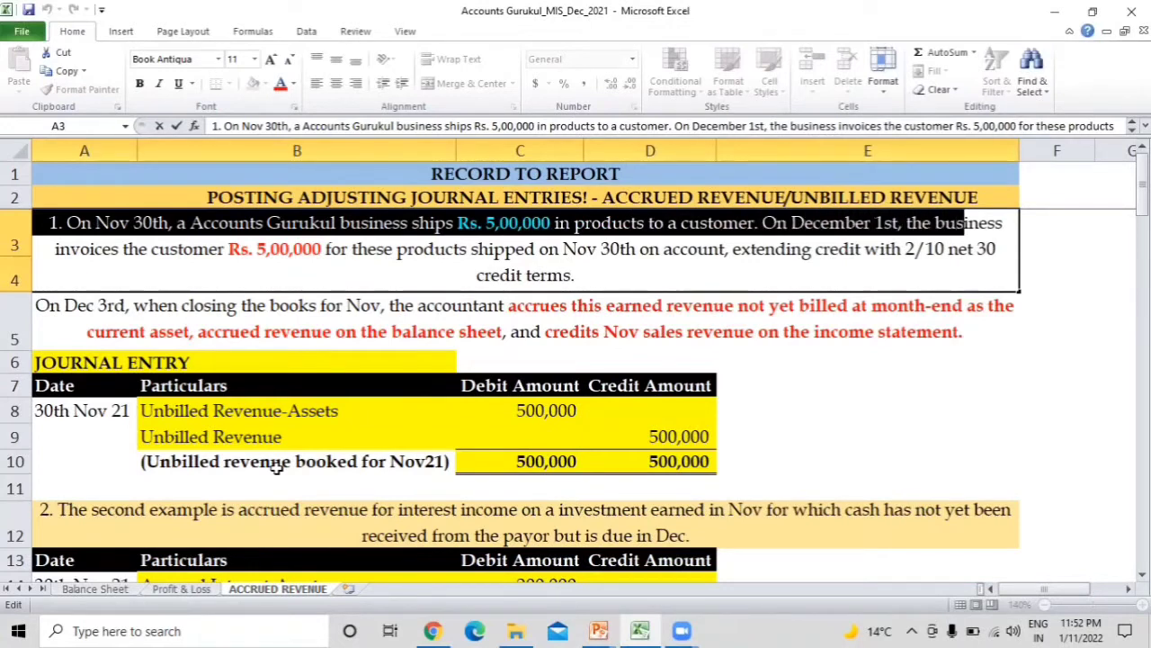
pyautogui.hotkey('shift', 'Down')
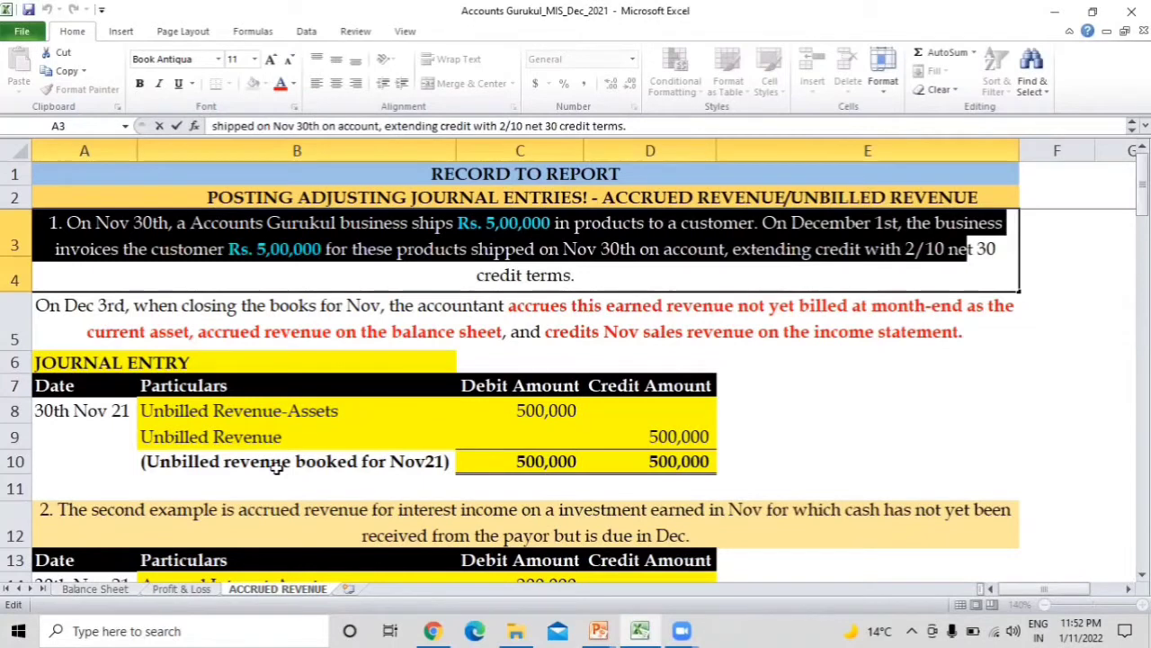
pyautogui.press('Right')
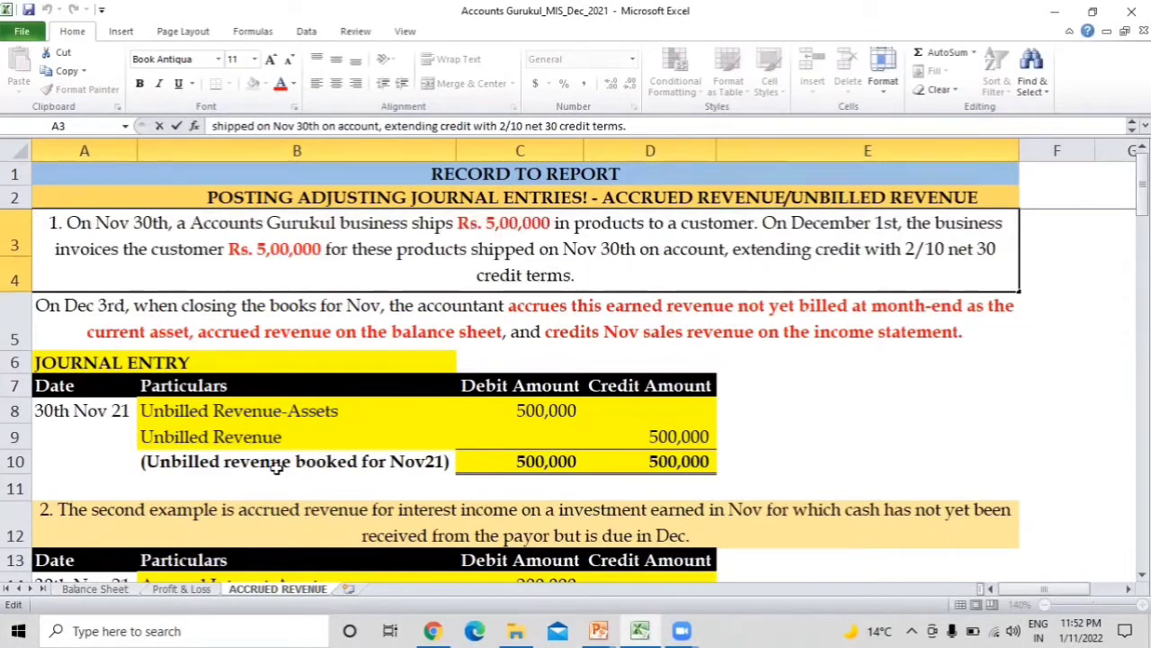
pyautogui.press('Up')
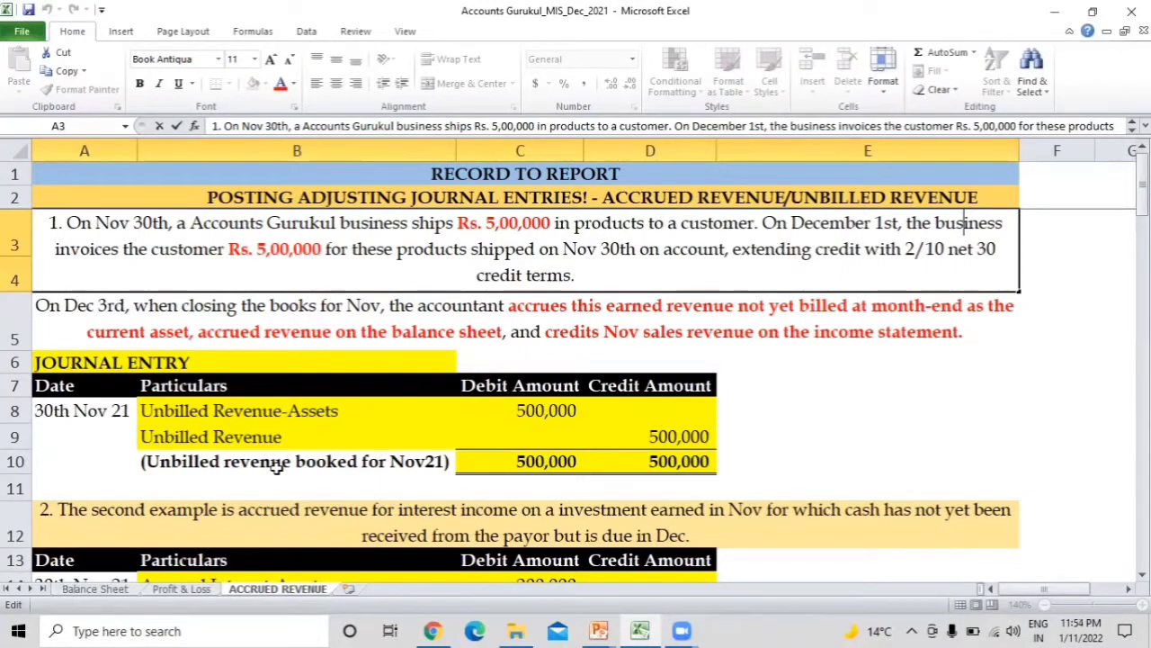
pyautogui.press('Down')
pyautogui.press('Down')
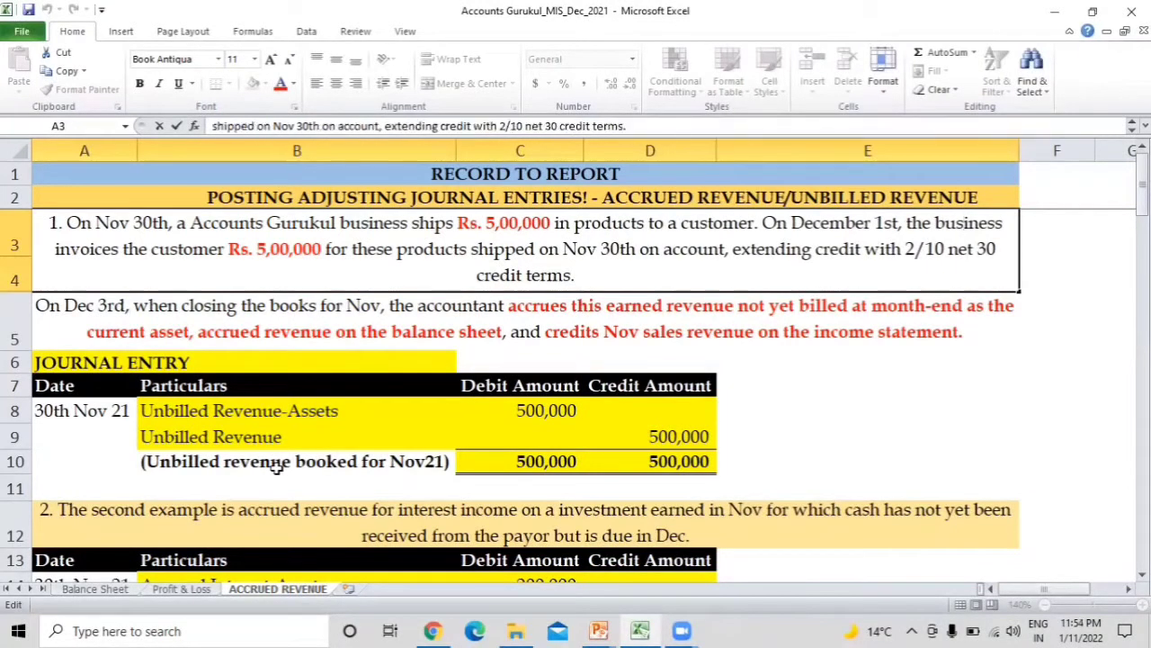
pyautogui.press('Return')
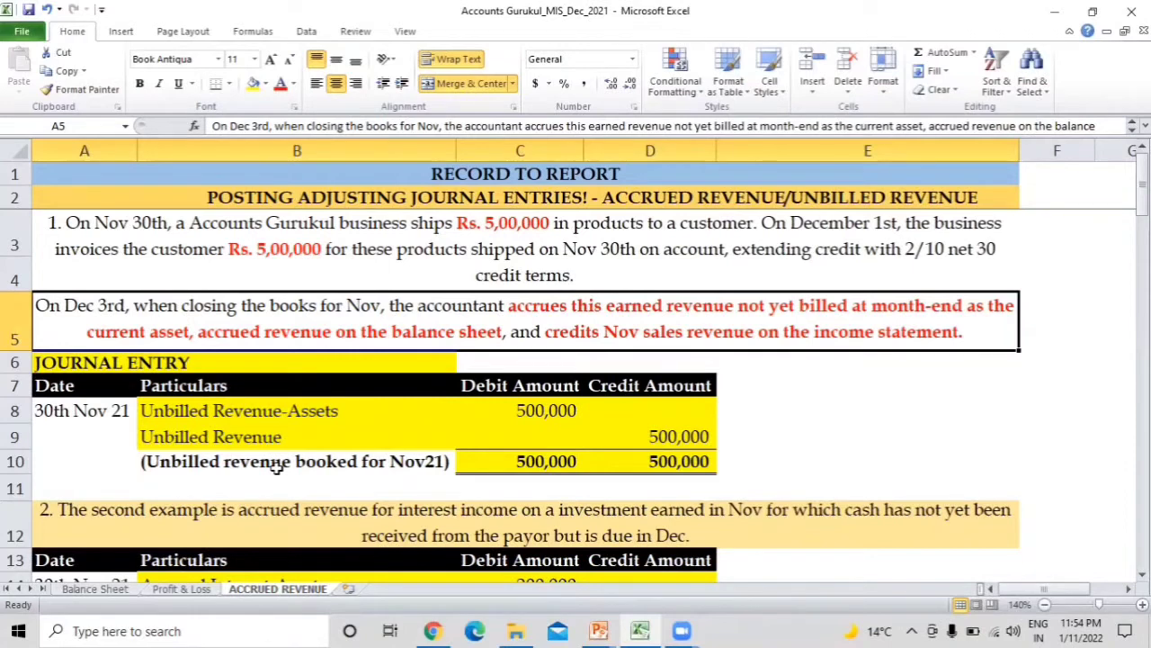
pyautogui.press('Down')
pyautogui.press('Up')
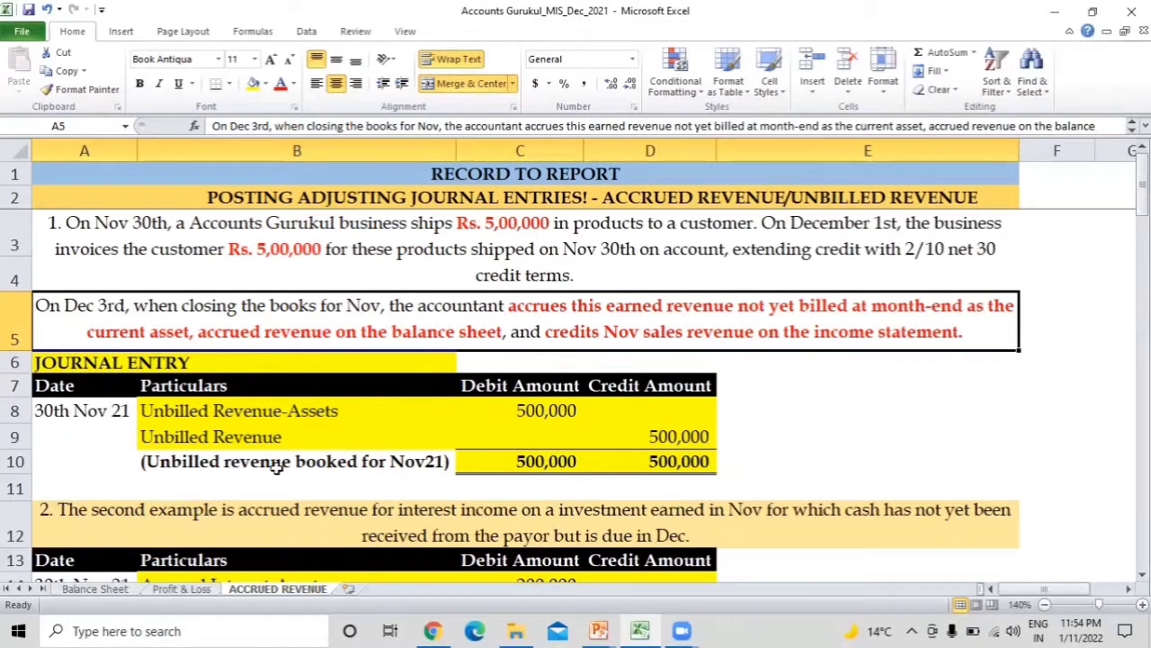
pyautogui.press('Down')
pyautogui.press('Down')
pyautogui.press('Down')
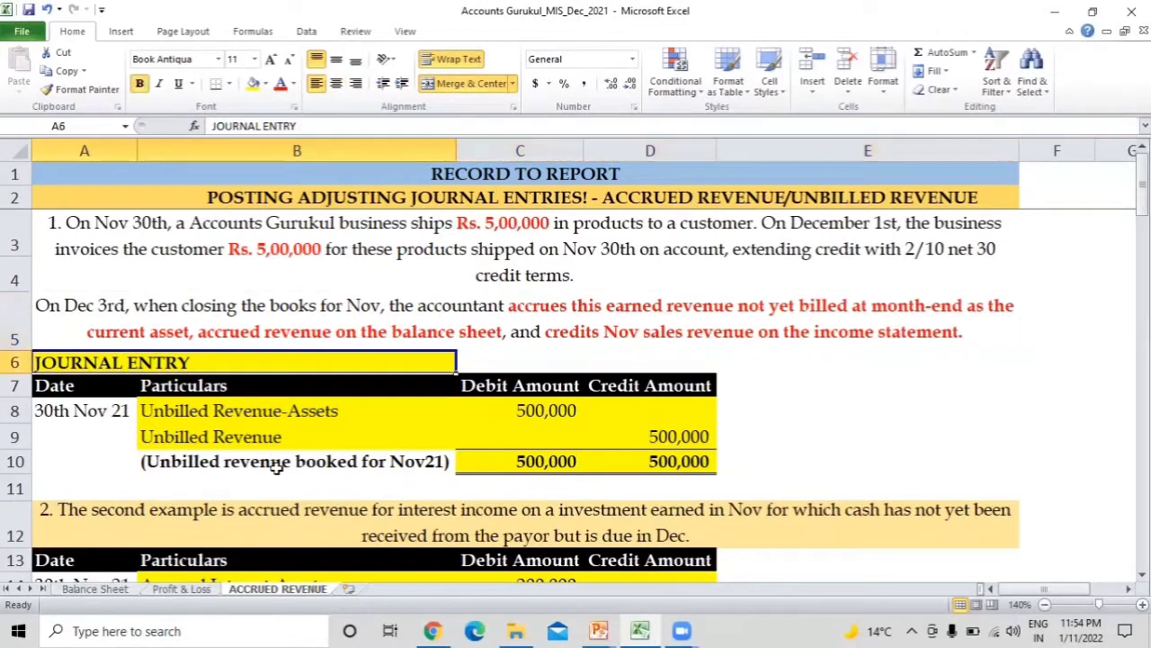
pyautogui.press('Right')
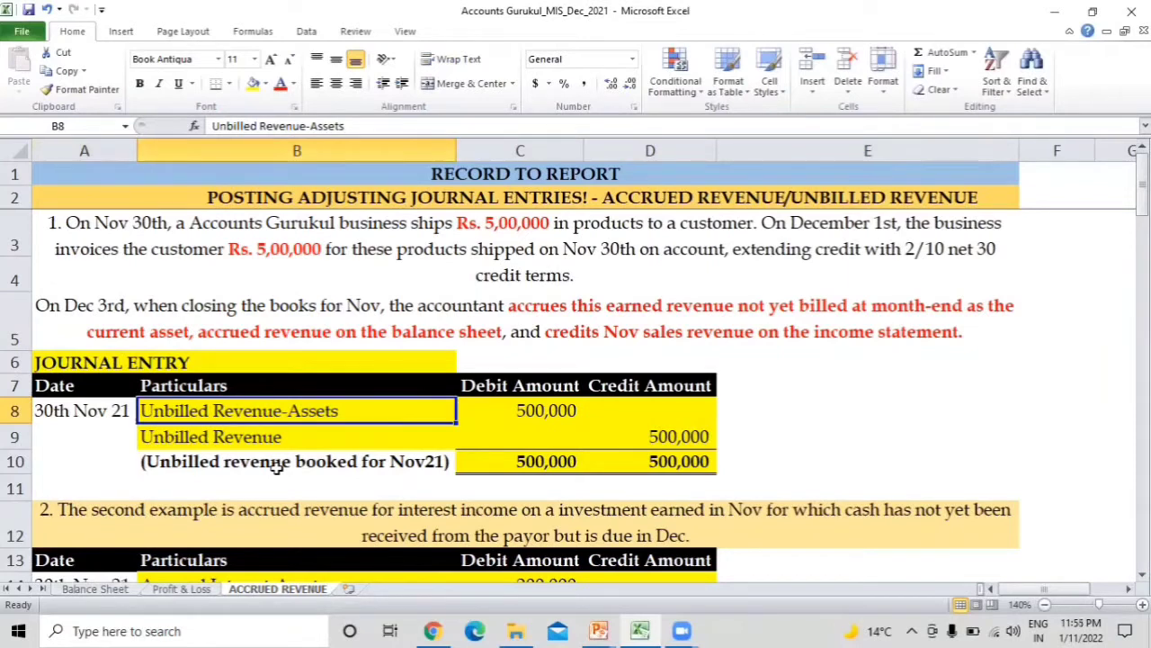
pyautogui.press('Down')
pyautogui.press('Up')
pyautogui.press('Down')
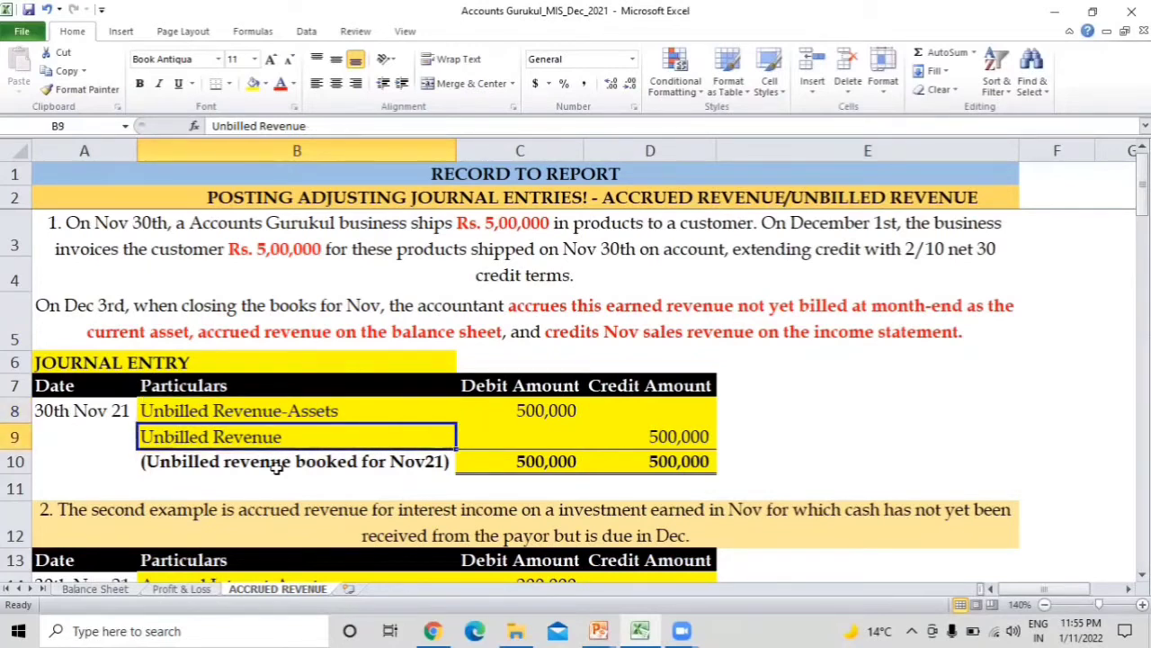
pyautogui.press('Right')
pyautogui.press('Right')
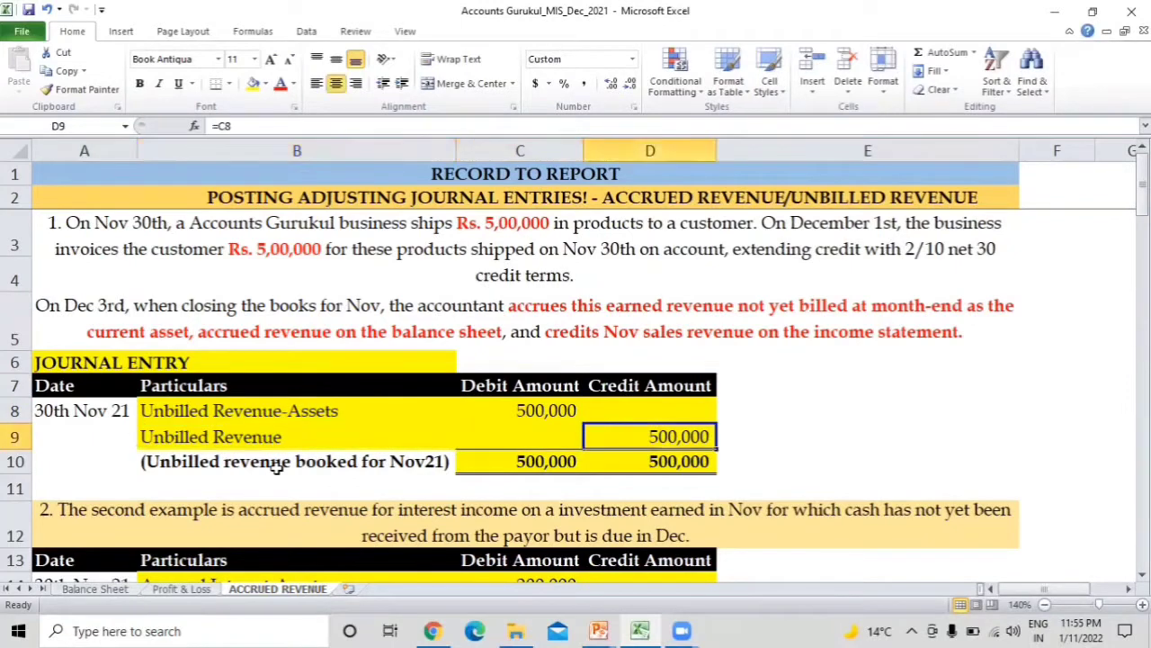
pyautogui.press('Left')
pyautogui.press('Left')
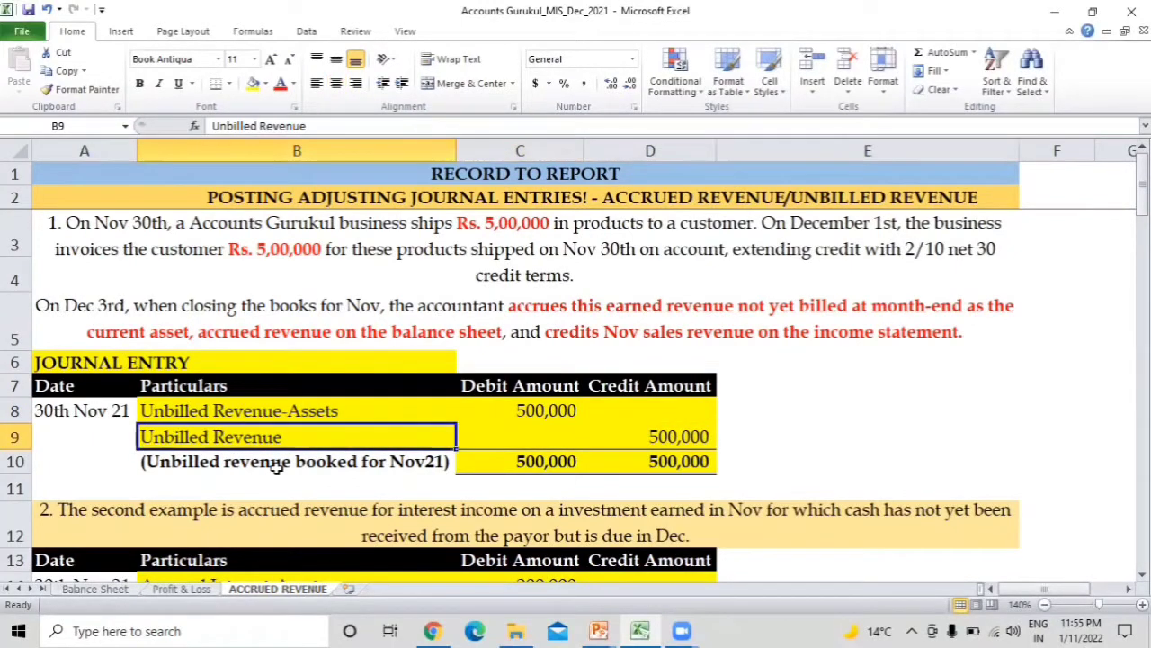
pyautogui.press('Up')
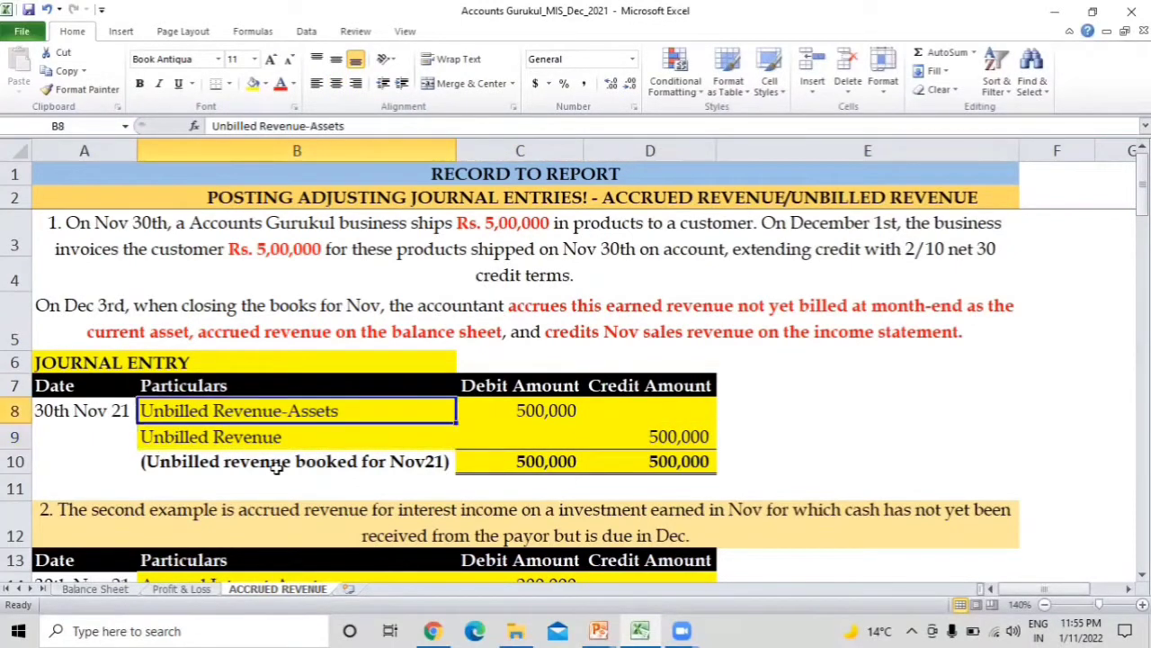
pyautogui.press('Right')
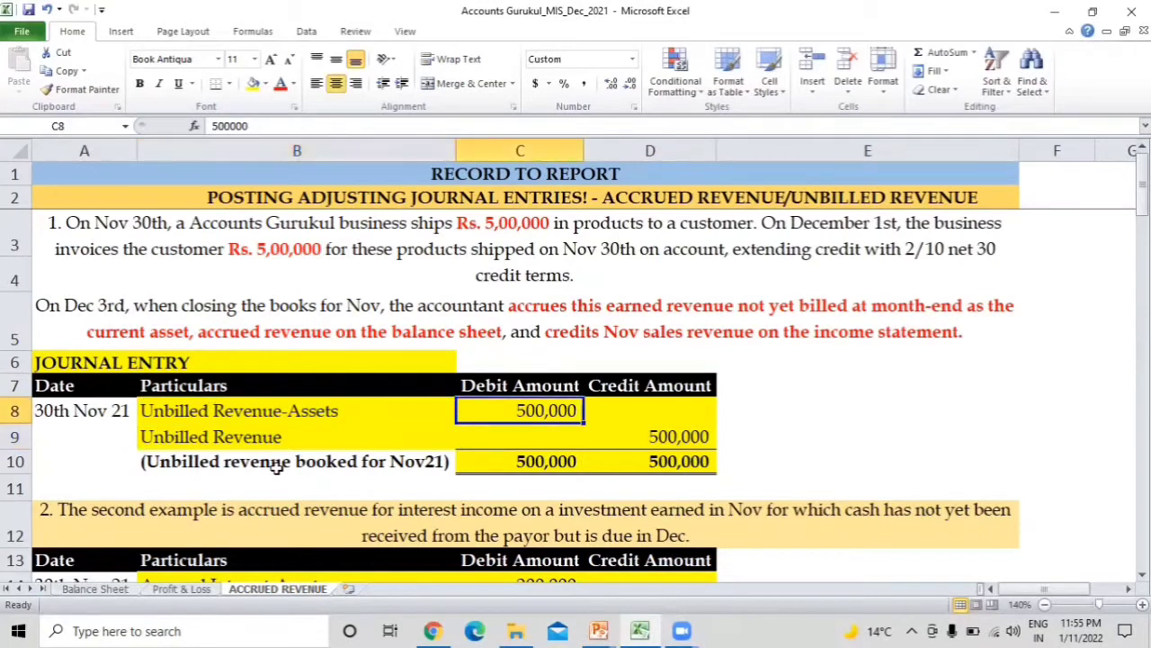
pyautogui.press('Down')
pyautogui.press('Left')
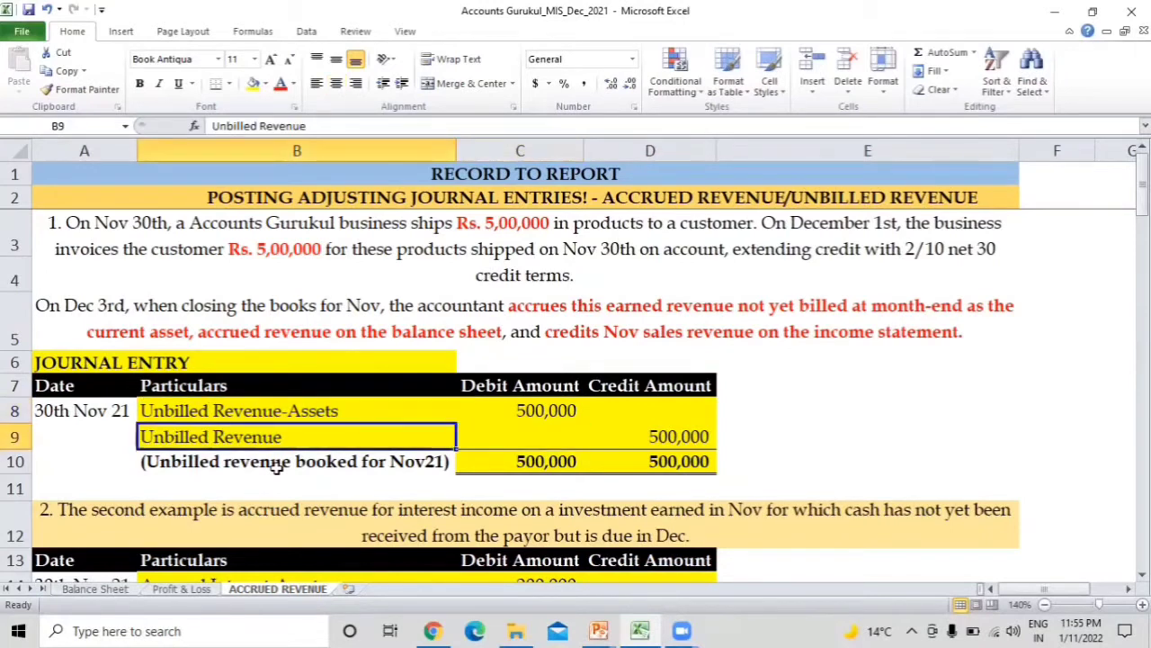
pyautogui.press('Right')
pyautogui.press('Right')
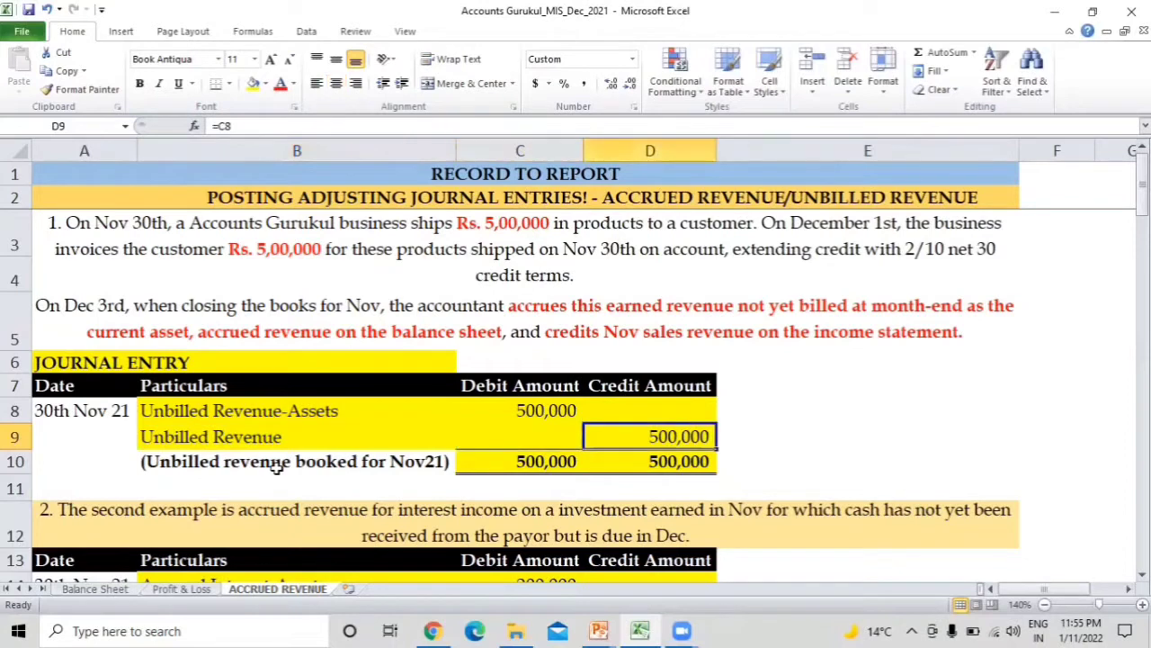
pyautogui.press('Down')
pyautogui.press('Left')
pyautogui.press('Left')
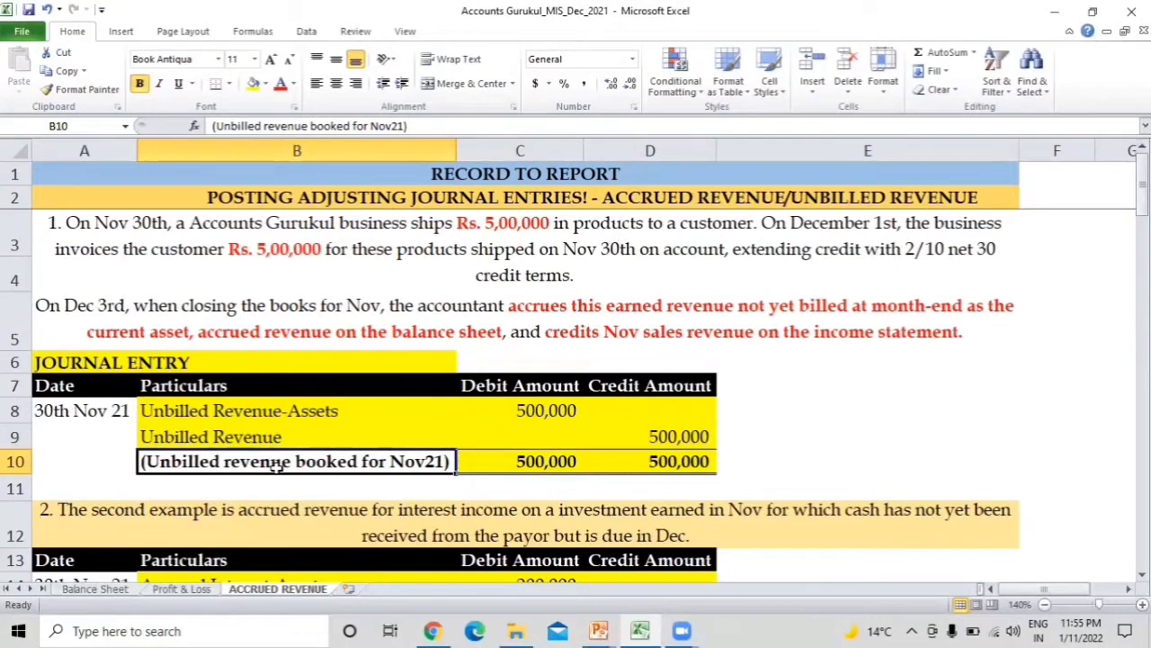
pyautogui.press('Left')
pyautogui.press('Down')
pyautogui.press('Down')
pyautogui.press('Down')
pyautogui.press('Down')
pyautogui.press('Down')
pyautogui.press('Down')
pyautogui.press('Down')
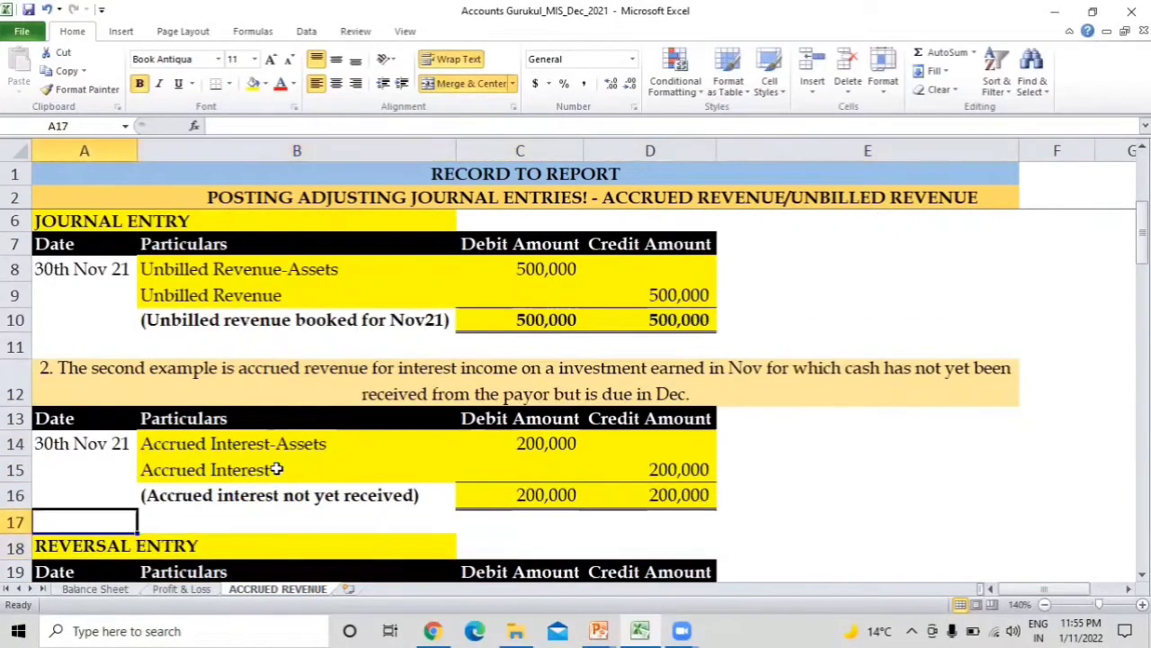
pyautogui.press('Up')
pyautogui.press('Up')
pyautogui.press('Up')
pyautogui.press('Up')
pyautogui.press('Up')
pyautogui.press('Up')
pyautogui.press('Up')
pyautogui.press('Up')
pyautogui.press('Up')
pyautogui.press('Up')
pyautogui.press('Up')
pyautogui.press('Up')
pyautogui.press('Up')
pyautogui.press('Up')
pyautogui.press('Down')
pyautogui.press('Down')
pyautogui.press('Down')
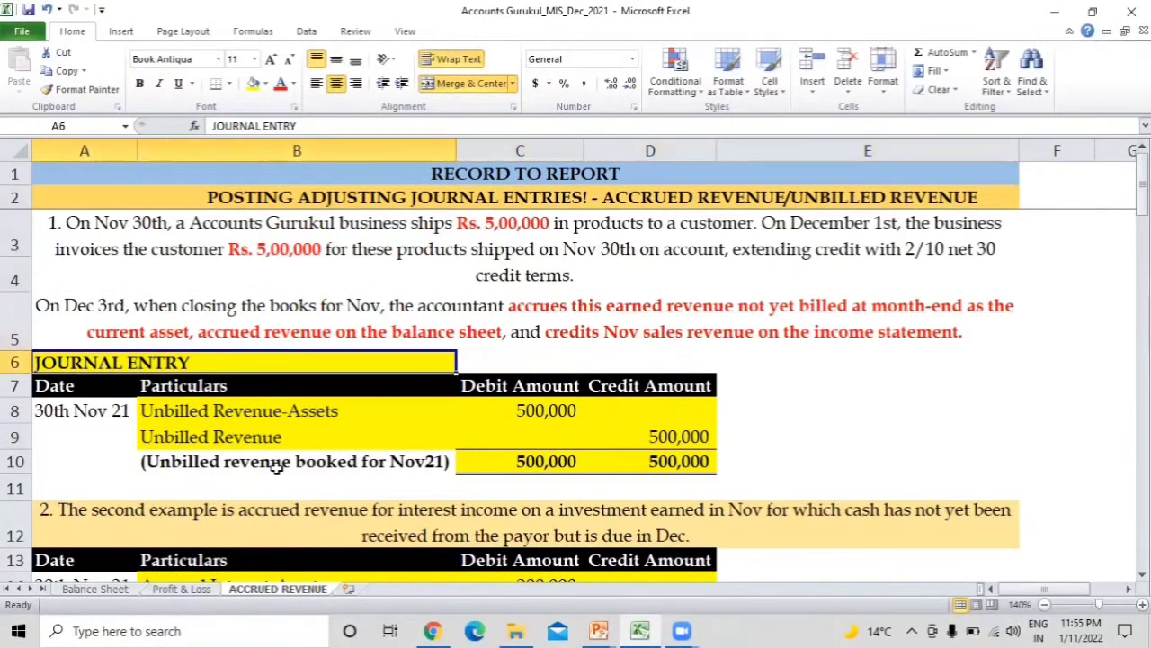
pyautogui.press('Down')
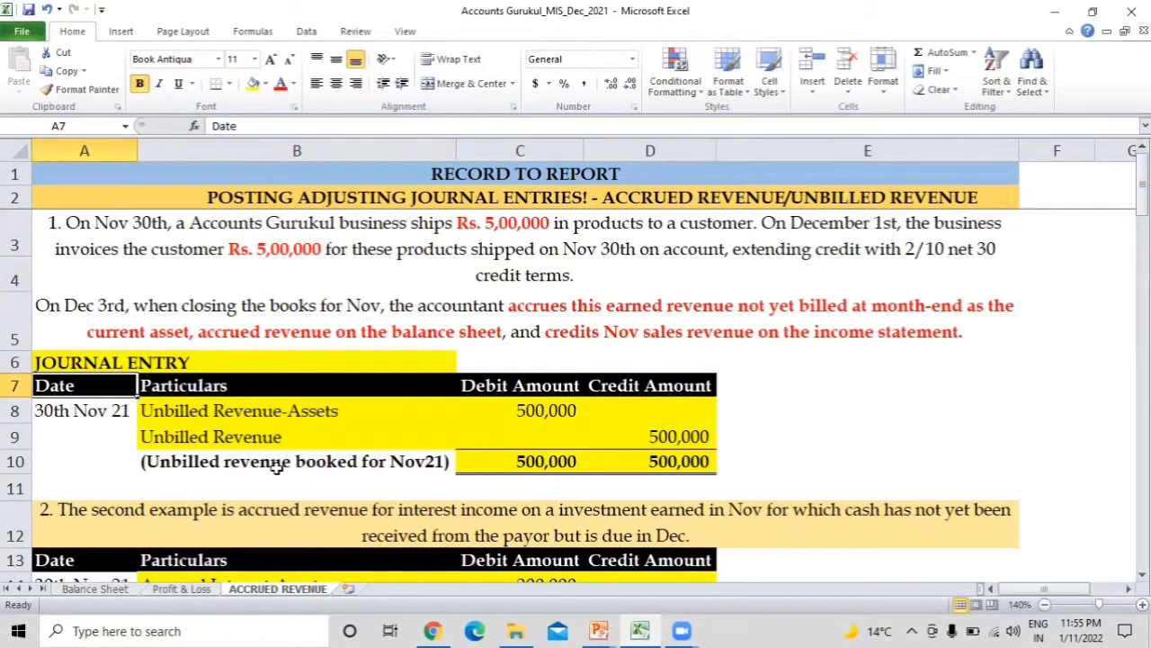
pyautogui.press('Down')
pyautogui.press('Right')
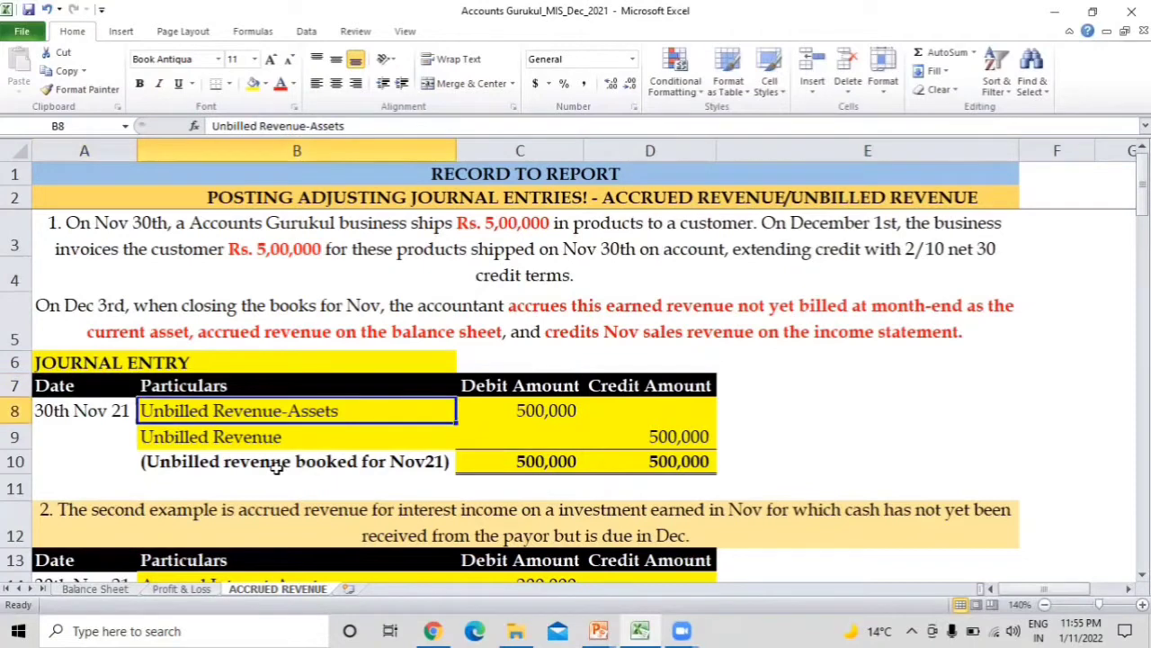
pyautogui.press('Down')
pyautogui.press('Down')
pyautogui.press('Down')
pyautogui.press('Left')
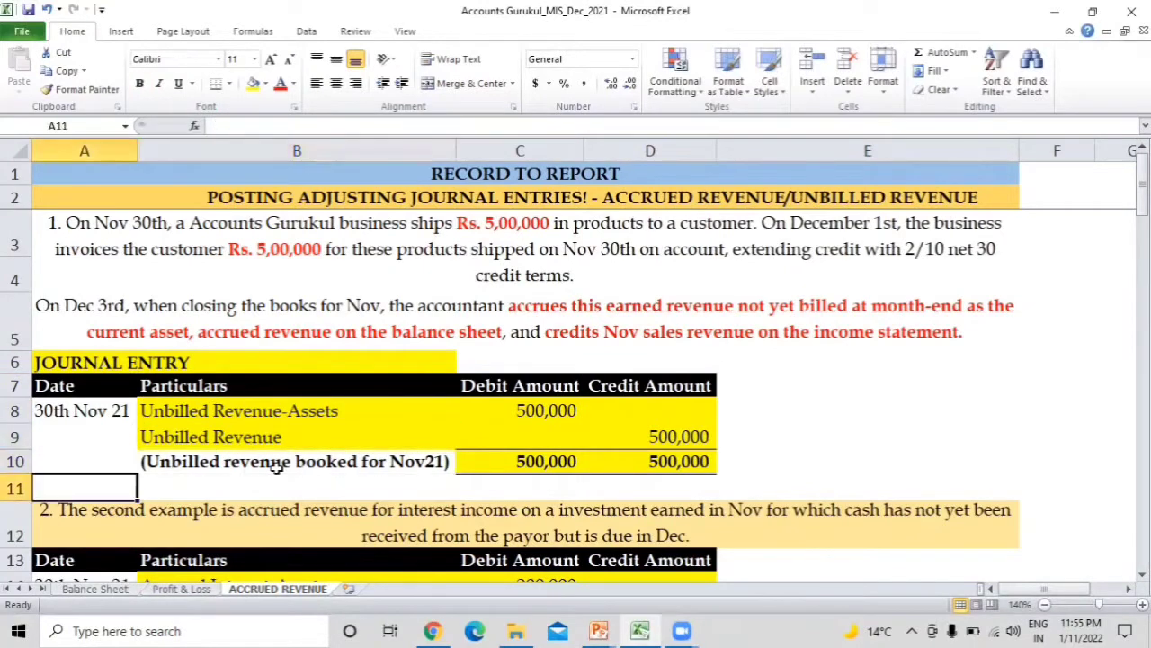
pyautogui.press('Down')
pyautogui.press('Down')
pyautogui.press('Down')
pyautogui.press('Up')
pyautogui.press('Up')
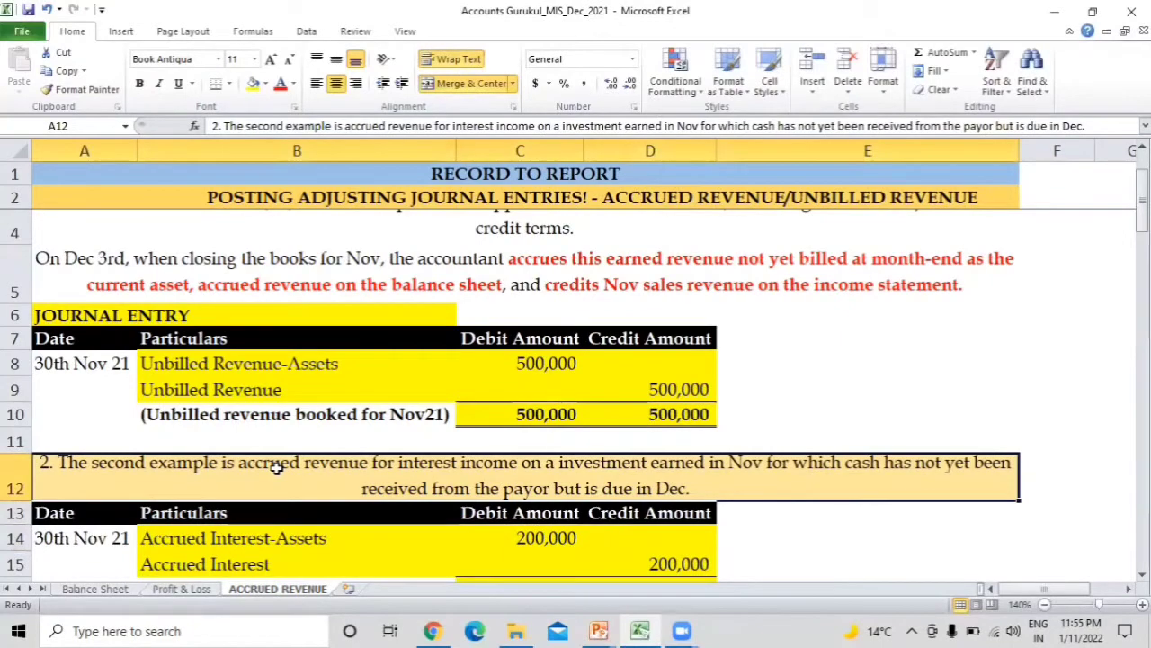
pyautogui.press('Down')
pyautogui.press('Down')
pyautogui.press('Down')
pyautogui.press('Down')
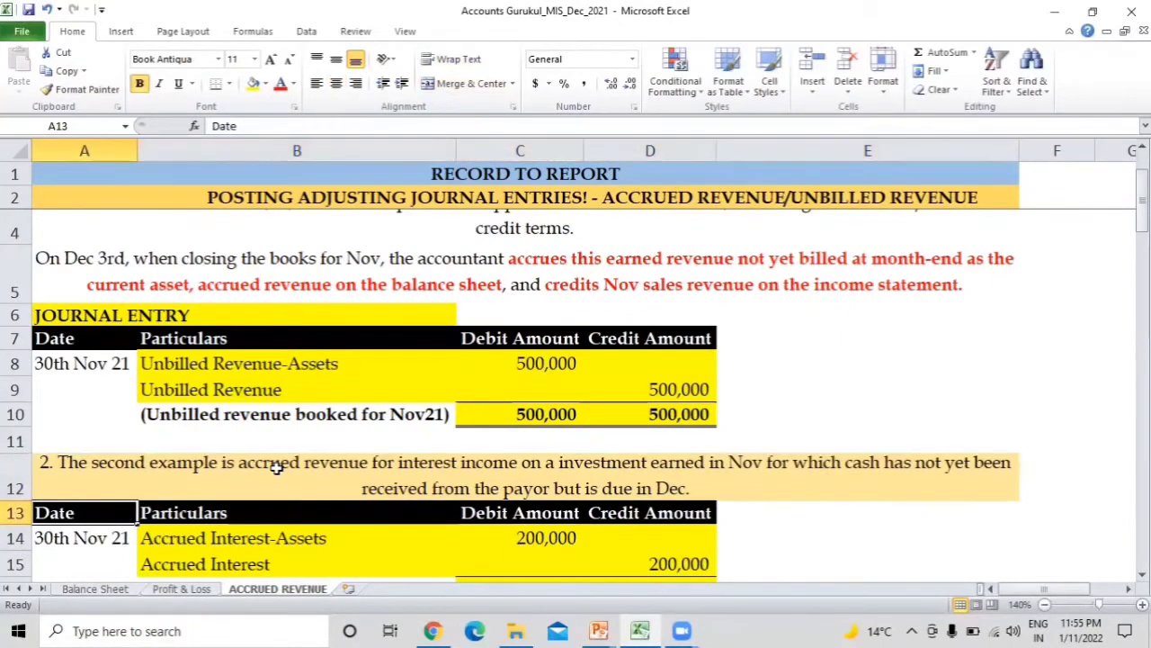
pyautogui.press('Up')
pyautogui.press('Up')
pyautogui.press('Up')
pyautogui.press('Up')
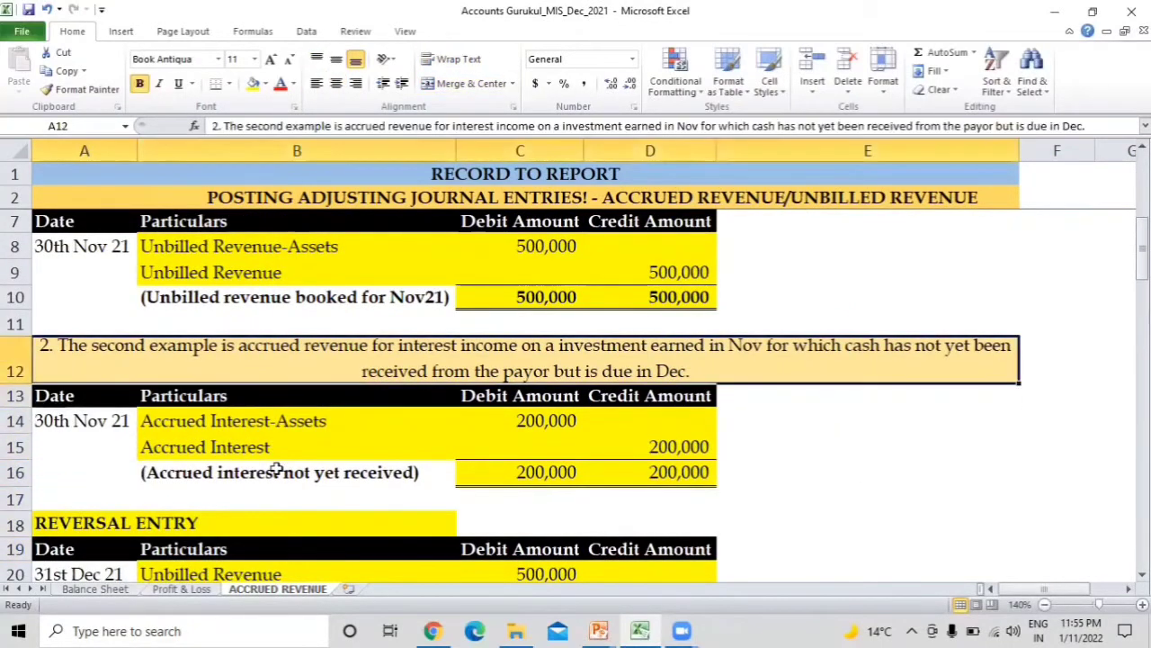
pyautogui.press('F2')
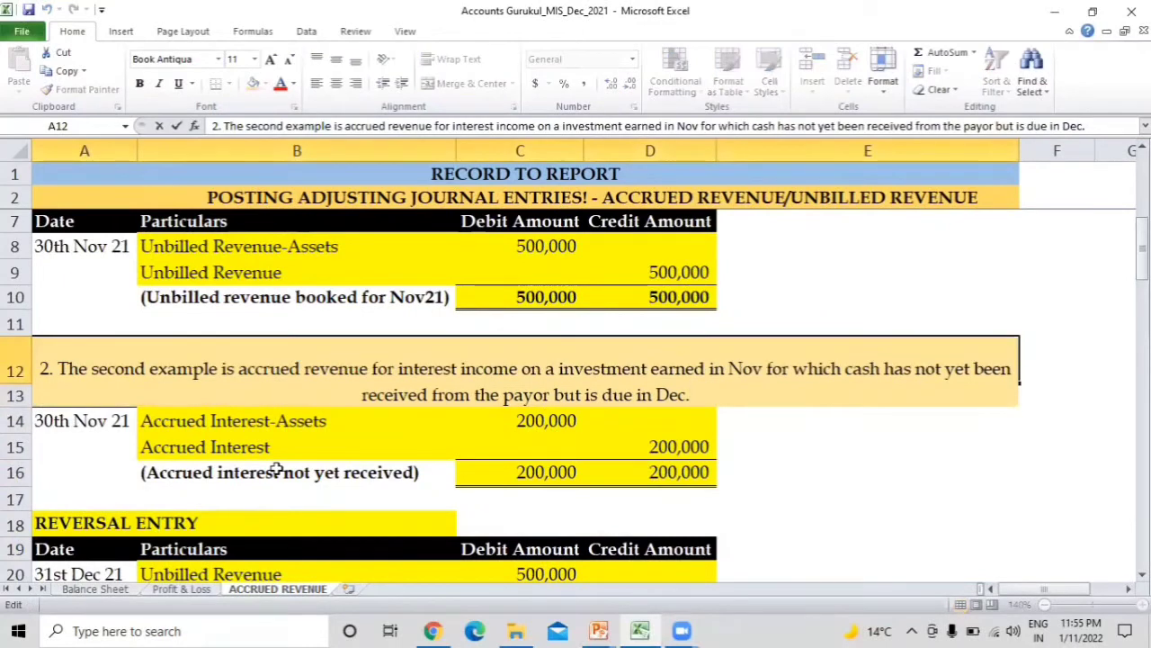
pyautogui.press('Escape')
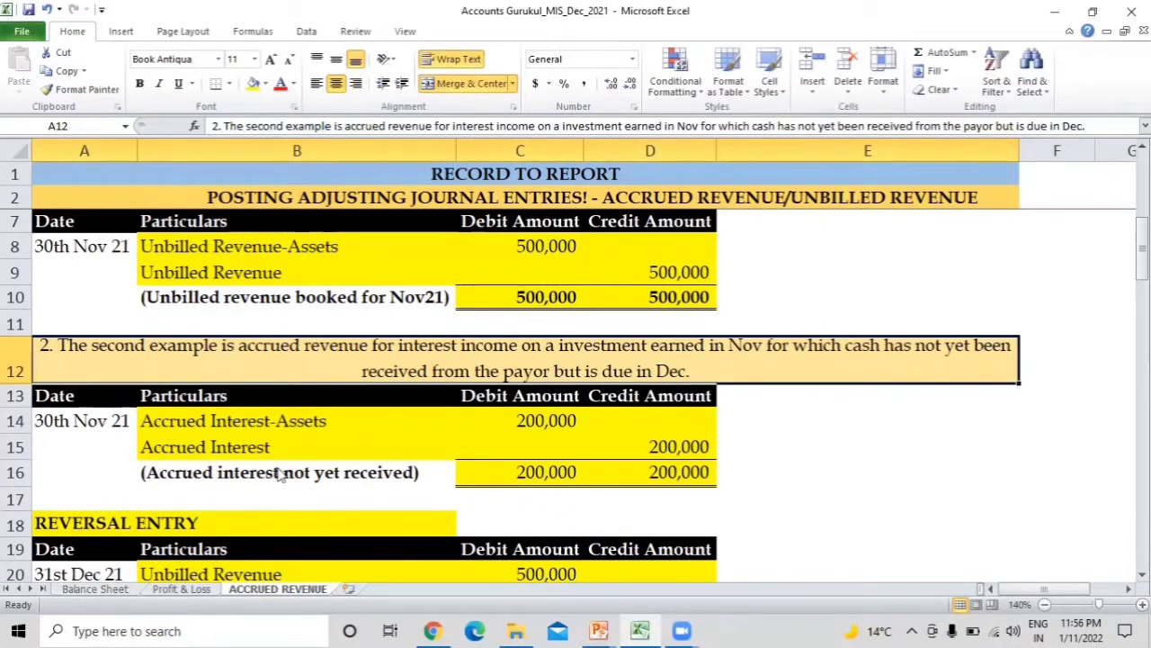
# Correct 'payor' to 'pay or' in the row 12 example note.
pyautogui.press('F2')
pyautogui.press('Left')
pyautogui.press('Left')
pyautogui.press('Left')
pyautogui.press('Left')
pyautogui.press('Left')
pyautogui.press('Left')
pyautogui.press('Left')
pyautogui.press('Left')
pyautogui.press('Left')
pyautogui.press('Left')
pyautogui.press('Left')
pyautogui.press('Left')
pyautogui.press('Left')
pyautogui.press('Left')
pyautogui.press('Left')
pyautogui.press('Left')
pyautogui.press('Left')
pyautogui.press('Left')
pyautogui.press('Left')
pyautogui.press('Left')
pyautogui.press('Left')
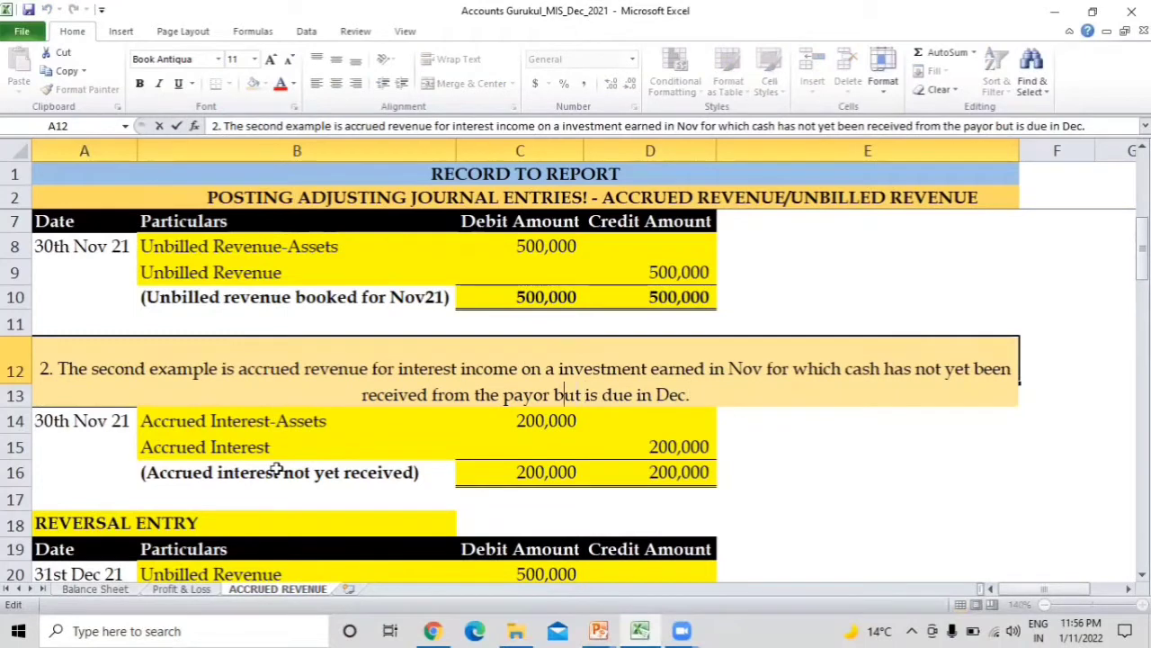
pyautogui.press('Return')
pyautogui.press('Up')
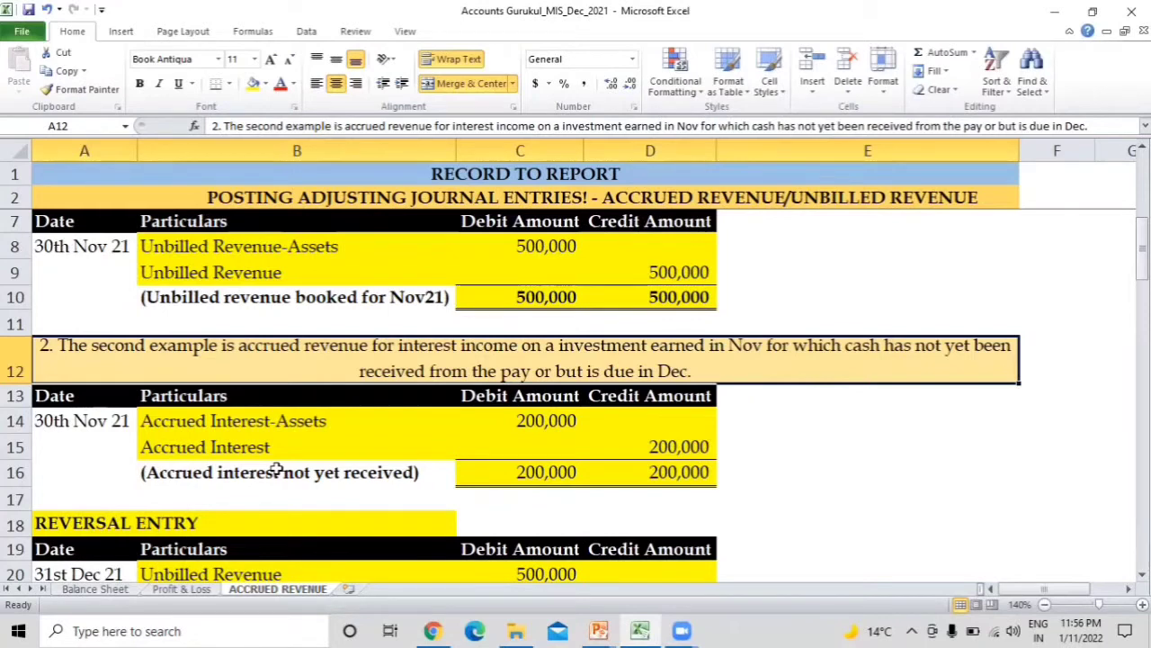
# Review the 30th Nov 21 accrued interest entry's 200,000 debit and its linked credit.
pyautogui.press('Down')
pyautogui.press('Down')
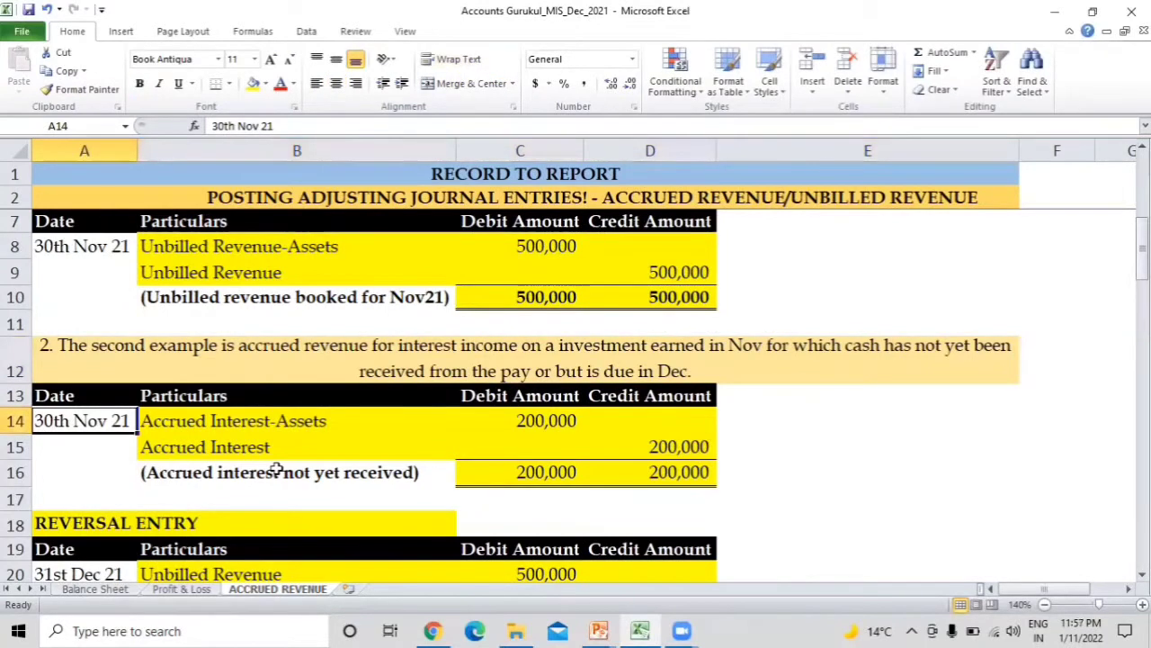
pyautogui.press('Right')
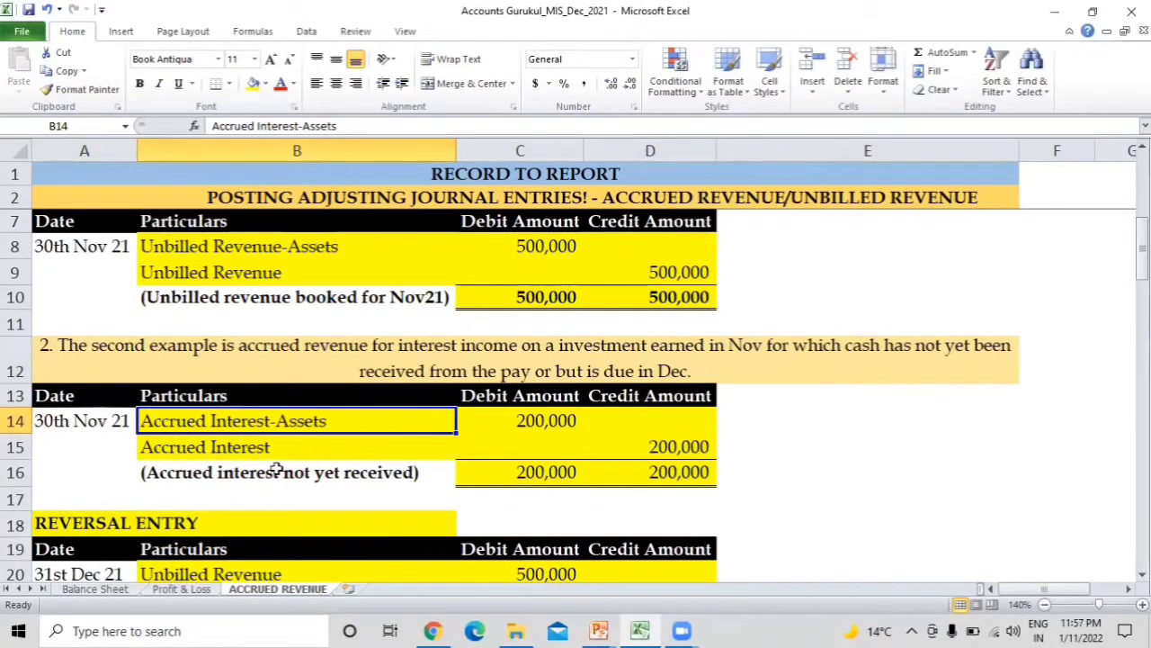
pyautogui.press('Right')
pyautogui.press('Left')
pyautogui.press('Down')
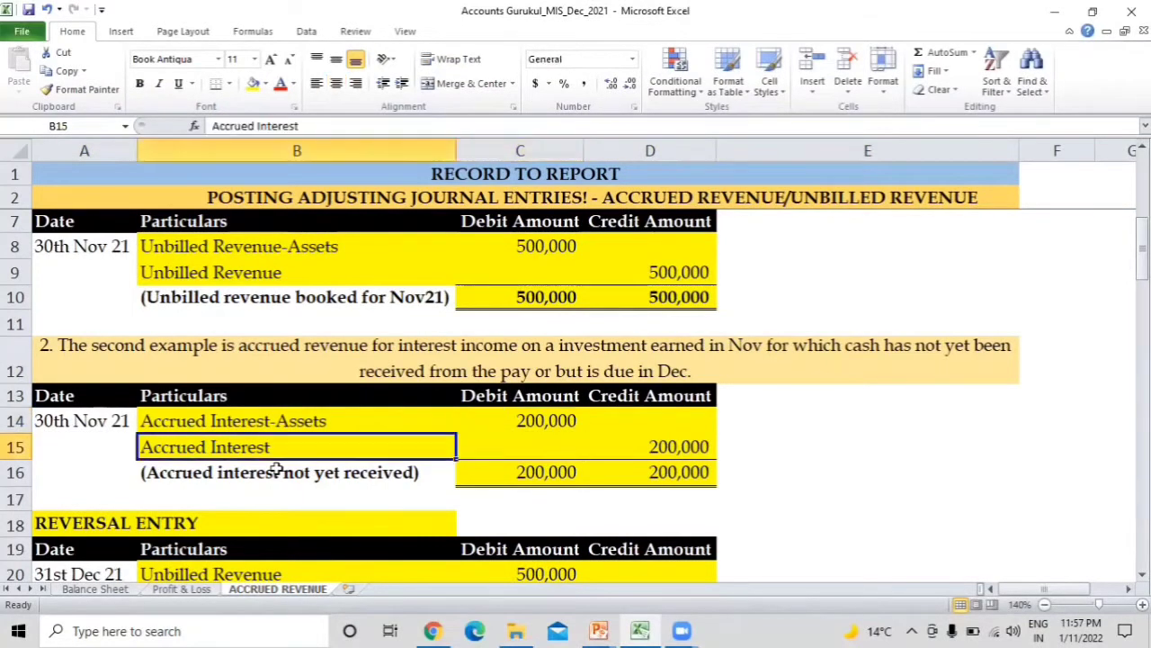
pyautogui.press('Right')
pyautogui.press('Right')
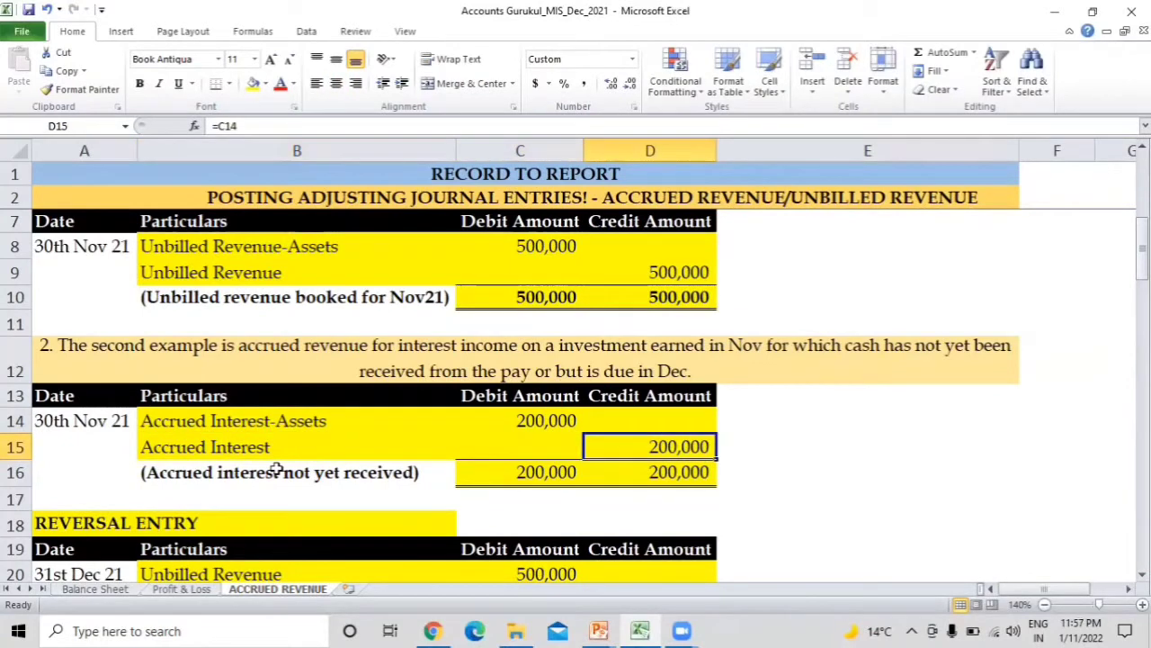
pyautogui.press('Down')
pyautogui.press('Left')
pyautogui.press('Left')
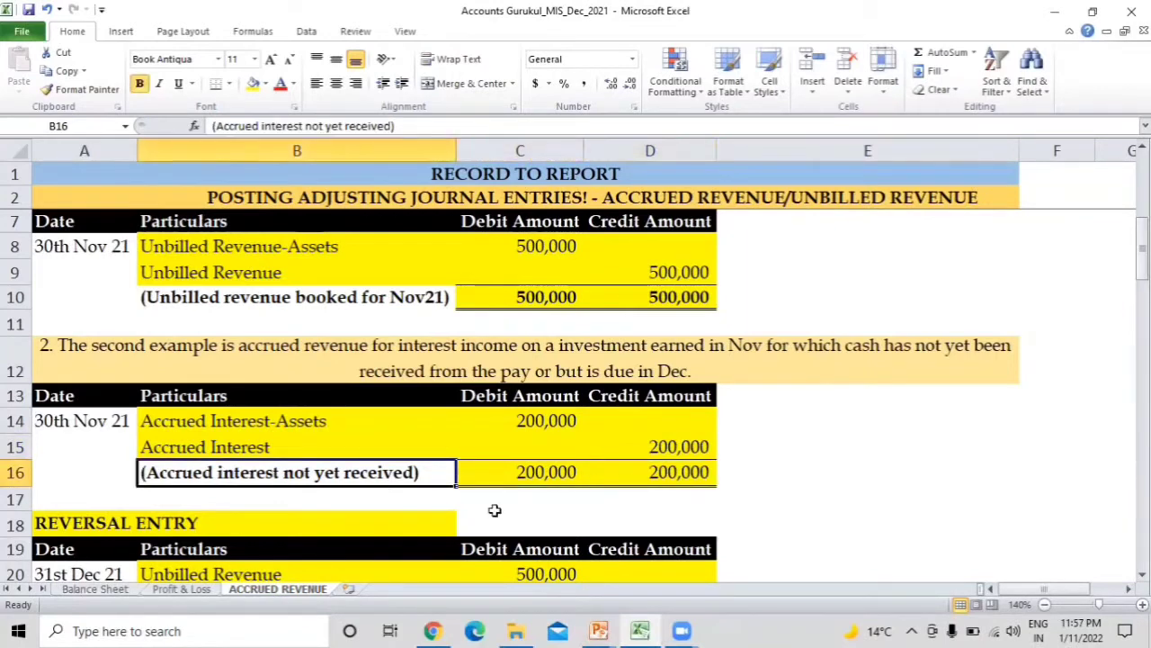
pyautogui.press('Down')
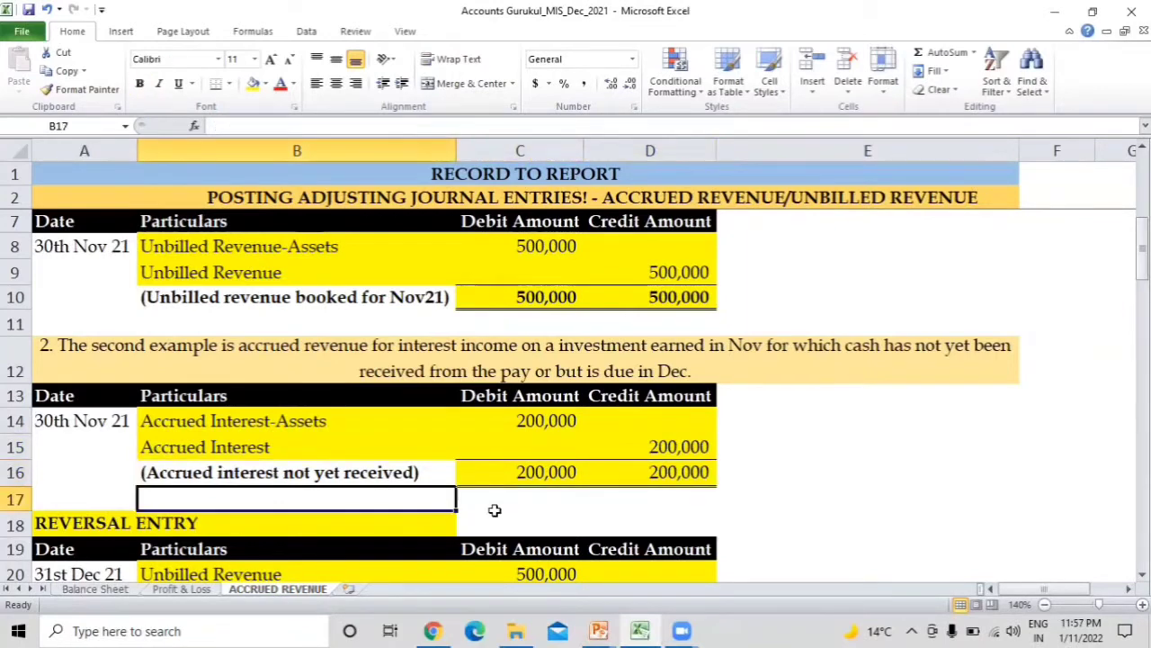
pyautogui.press('Up')
pyautogui.press('Up')
pyautogui.press('Up')
pyautogui.press('Up')
pyautogui.press('Up')
pyautogui.press('Up')
pyautogui.press('Up')
pyautogui.press('Up')
pyautogui.press('Up')
pyautogui.press('Up')
pyautogui.press('Up')
pyautogui.press('Up')
# Step through the first entry's lines and narration, then go to the Profit & Loss sheet.
pyautogui.press('Down')
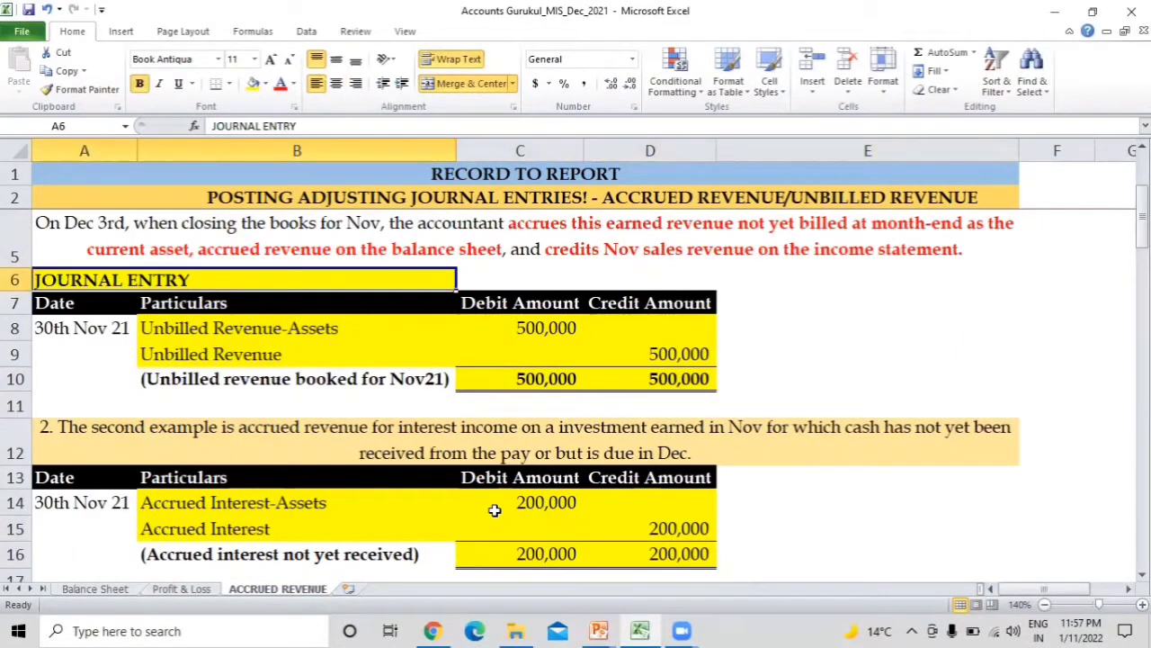
pyautogui.press('Down')
pyautogui.press('Right')
pyautogui.press('Down')
pyautogui.press('Down')
pyautogui.press('Down')
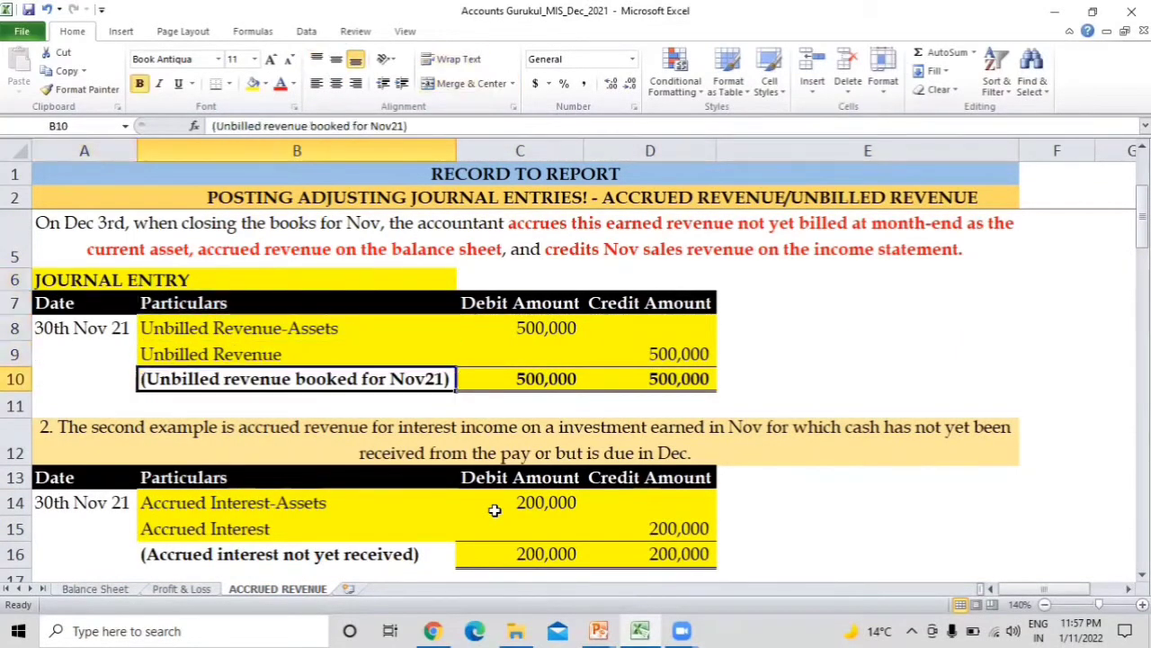
pyautogui.press('Down')
pyautogui.press('Down')
pyautogui.press('Down')
pyautogui.press('Down')
pyautogui.press('Down')
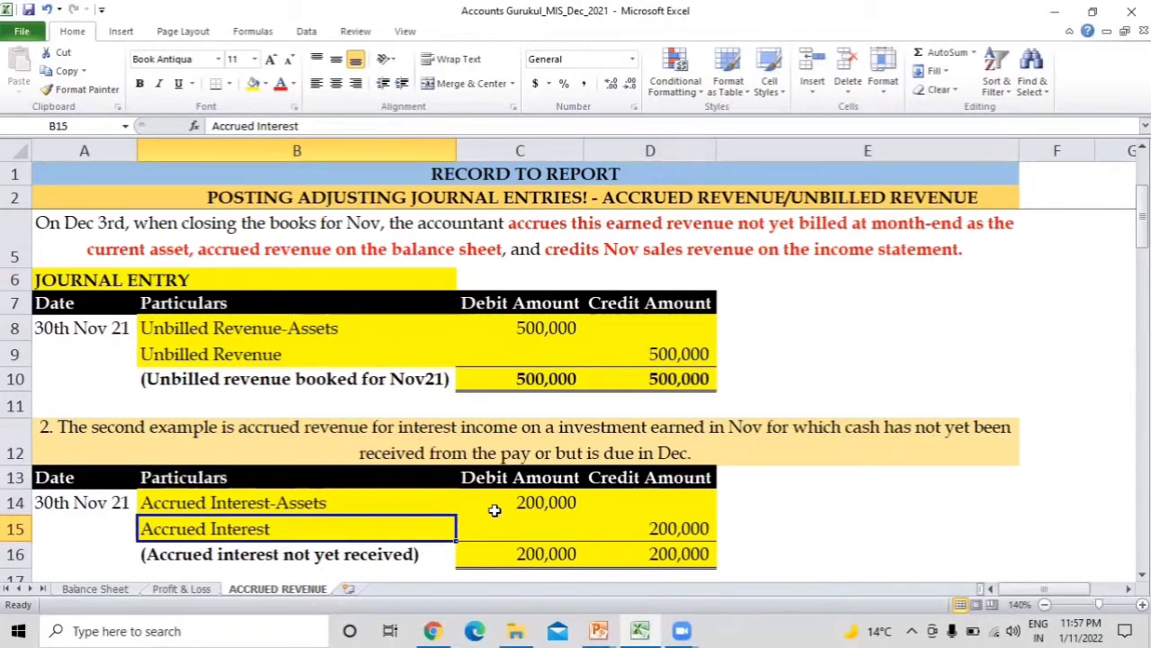
pyautogui.press('Down')
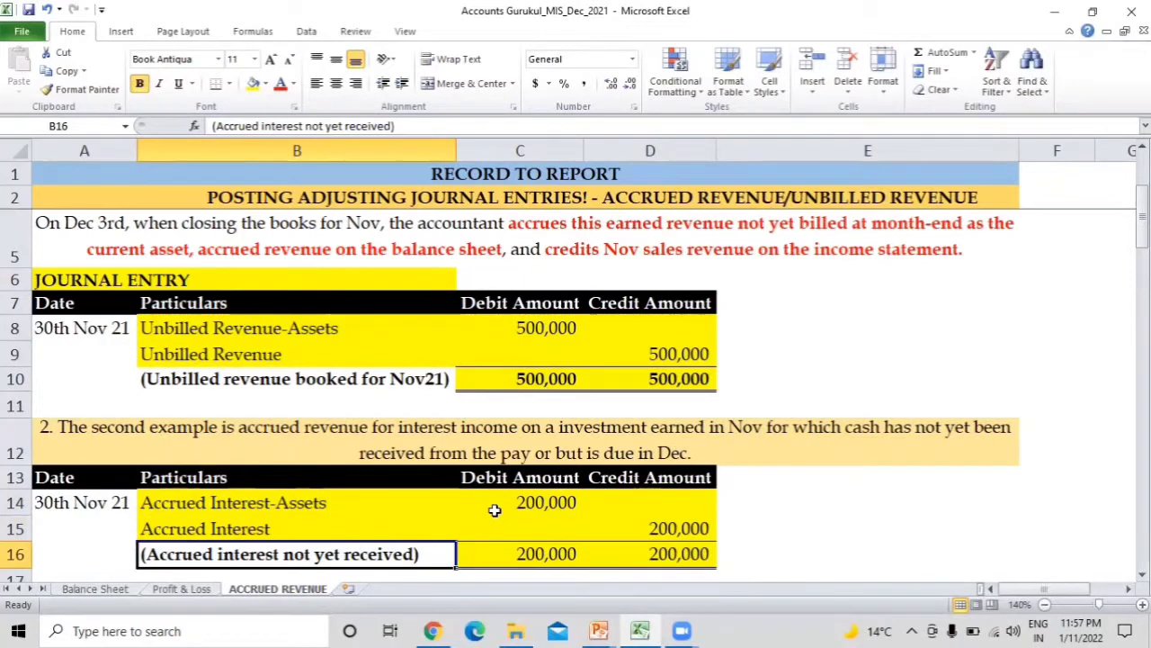
pyautogui.press('Down')
pyautogui.press('Up')
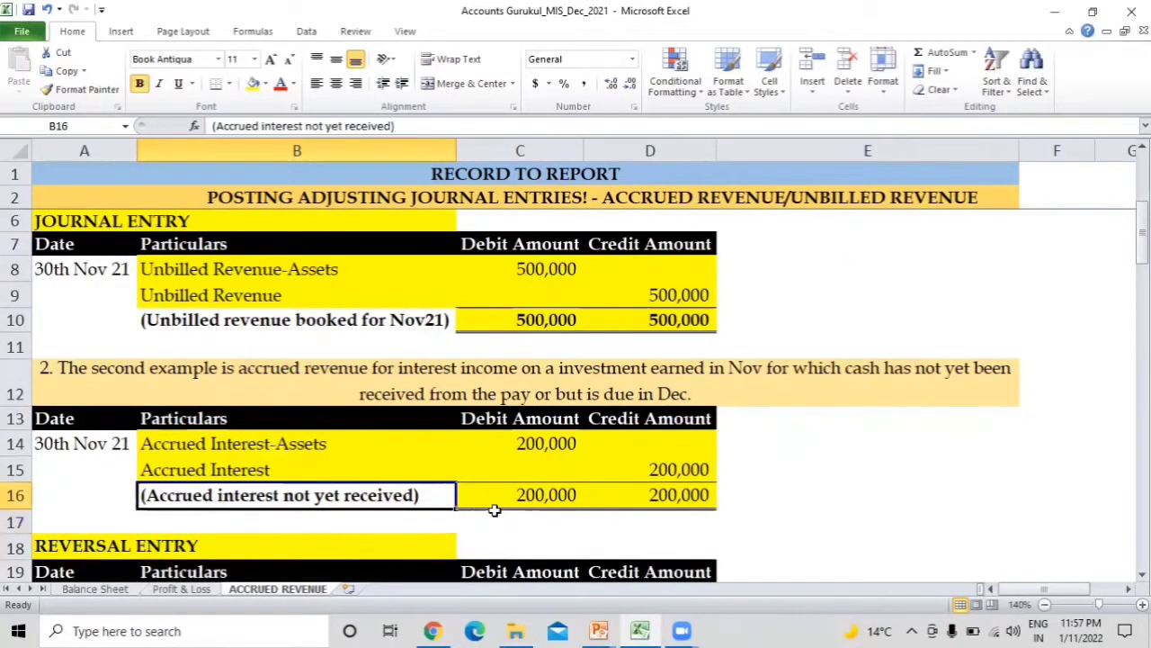
pyautogui.press('Up')
pyautogui.press('Down')
pyautogui.press('Down')
pyautogui.press('Down')
pyautogui.press('Down')
pyautogui.press('Down')
pyautogui.press('Down')
pyautogui.press('Up')
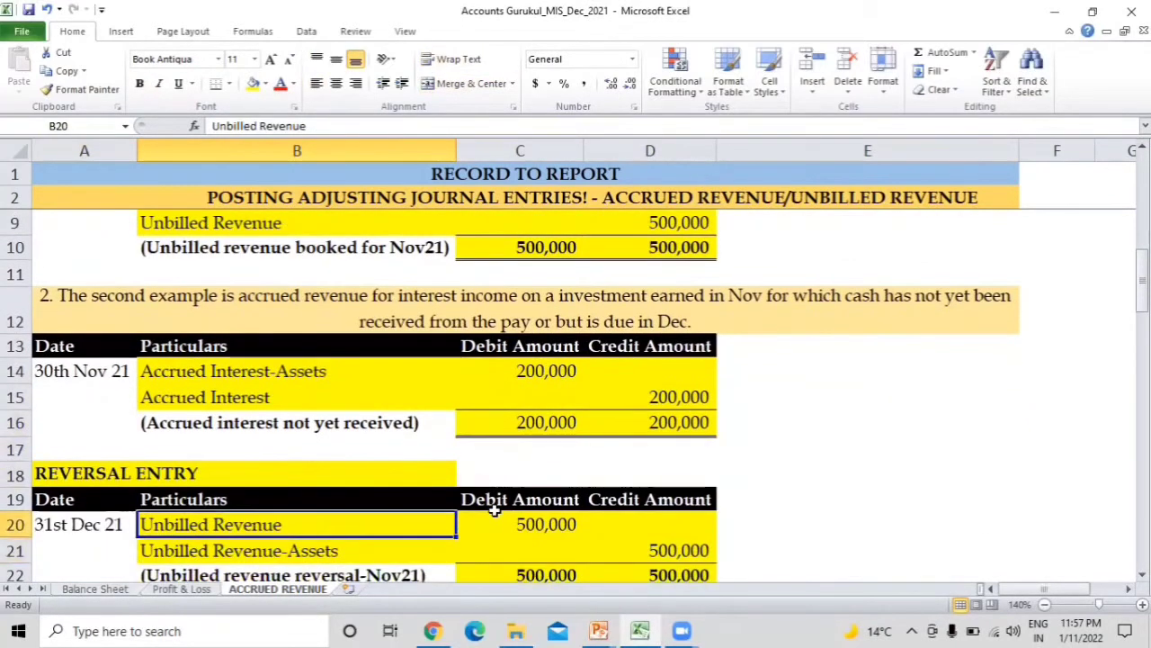
pyautogui.press('Up')
pyautogui.press('Up')
pyautogui.press('Up')
pyautogui.press('Up')
pyautogui.press('Up')
pyautogui.press('Up')
pyautogui.press('Up')
pyautogui.press('Up')
pyautogui.press('Up')
pyautogui.press('Up')
pyautogui.press('Up')
pyautogui.press('Up')
pyautogui.press('Up')
pyautogui.press('Up')
pyautogui.press('Up')
pyautogui.press('Up')
pyautogui.press('Up')
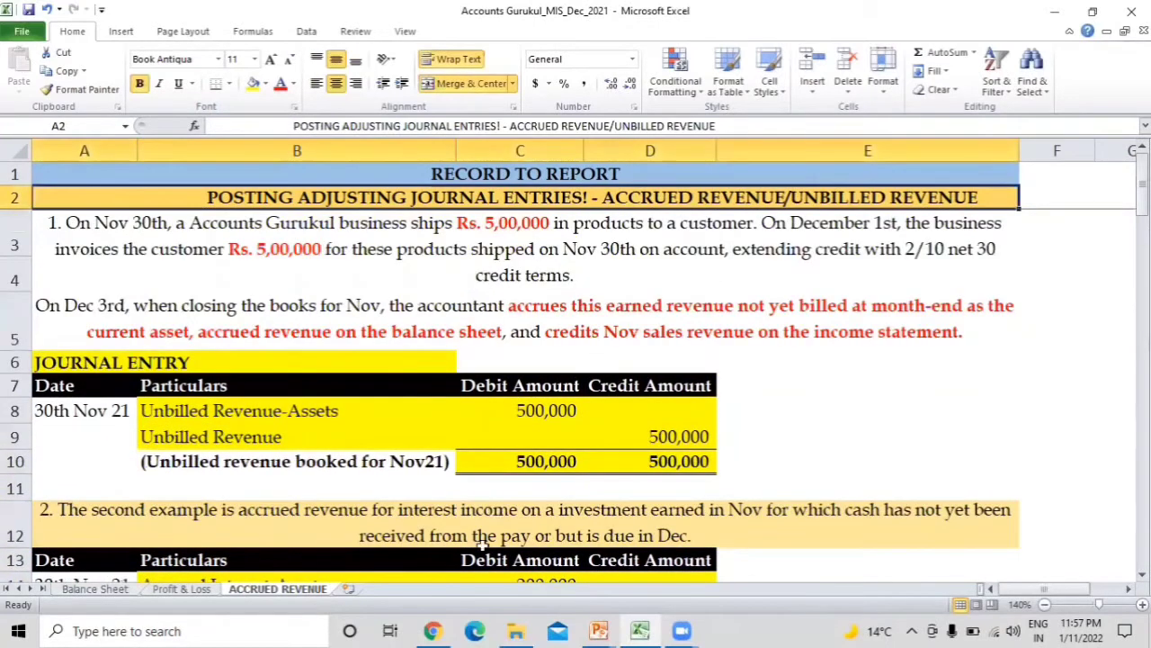
pyautogui.click(164, 592)
# Remove the zero multiplier from B8's Unbilled Revenue formula so it shows 500,000.
pyautogui.click(460, 349)
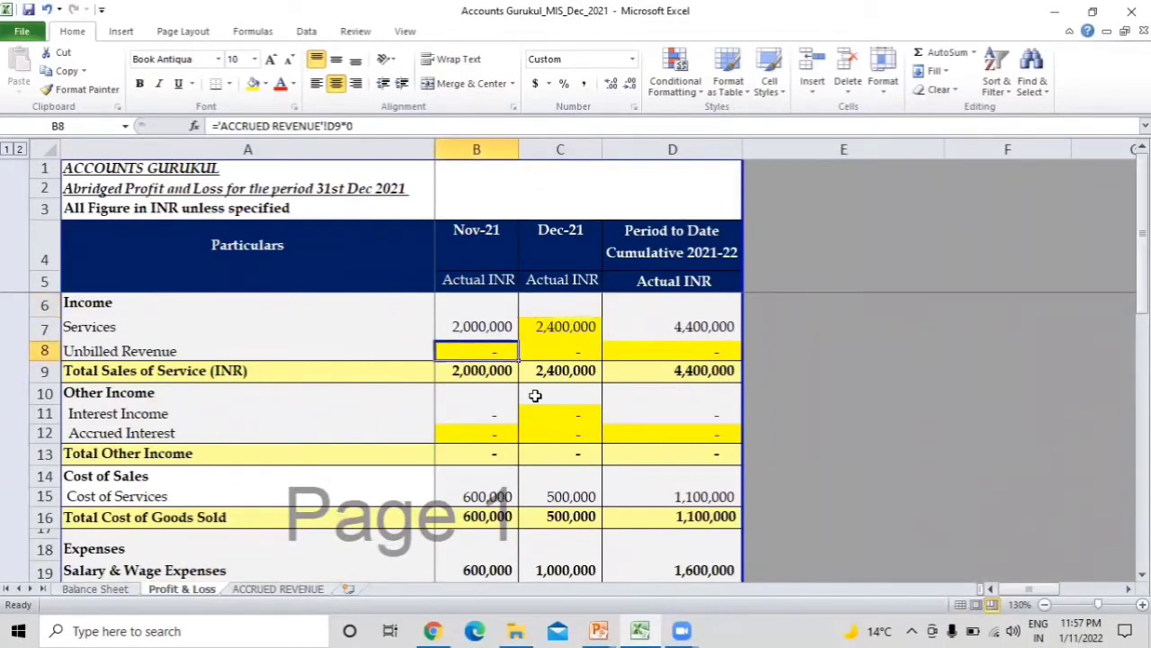
pyautogui.press('F2')
pyautogui.press('Escape')
pyautogui.press('F2')
pyautogui.press('BackSpace')
pyautogui.press('BackSpace')
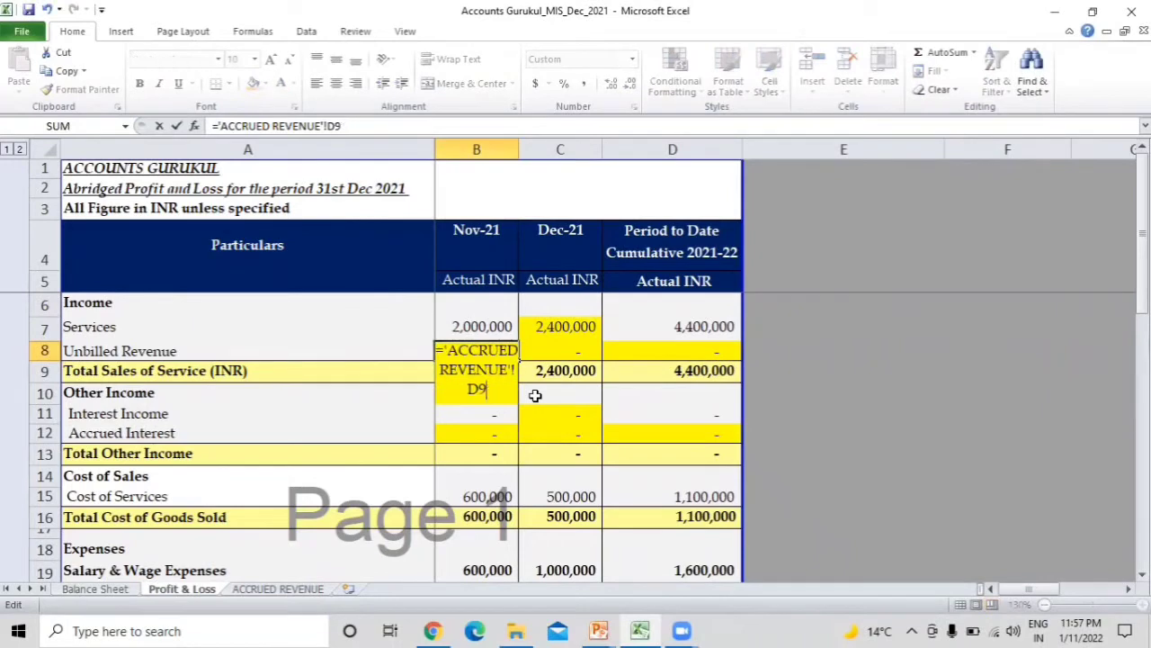
pyautogui.press('Return')
pyautogui.press('Right')
pyautogui.press('Right')
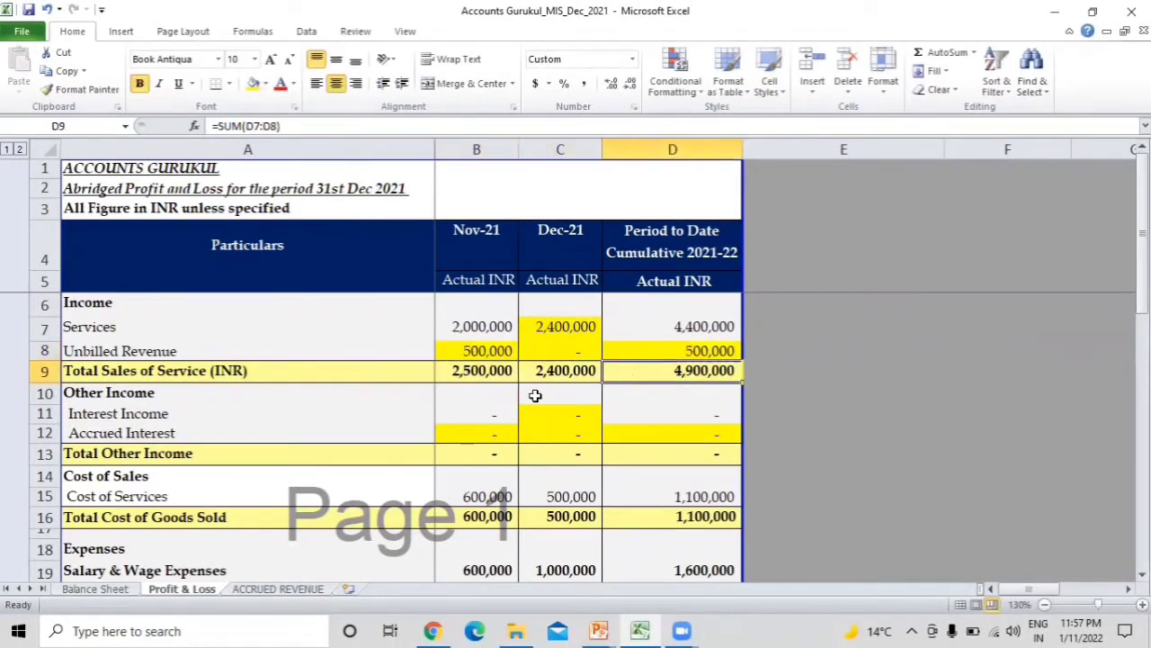
pyautogui.click(471, 333)
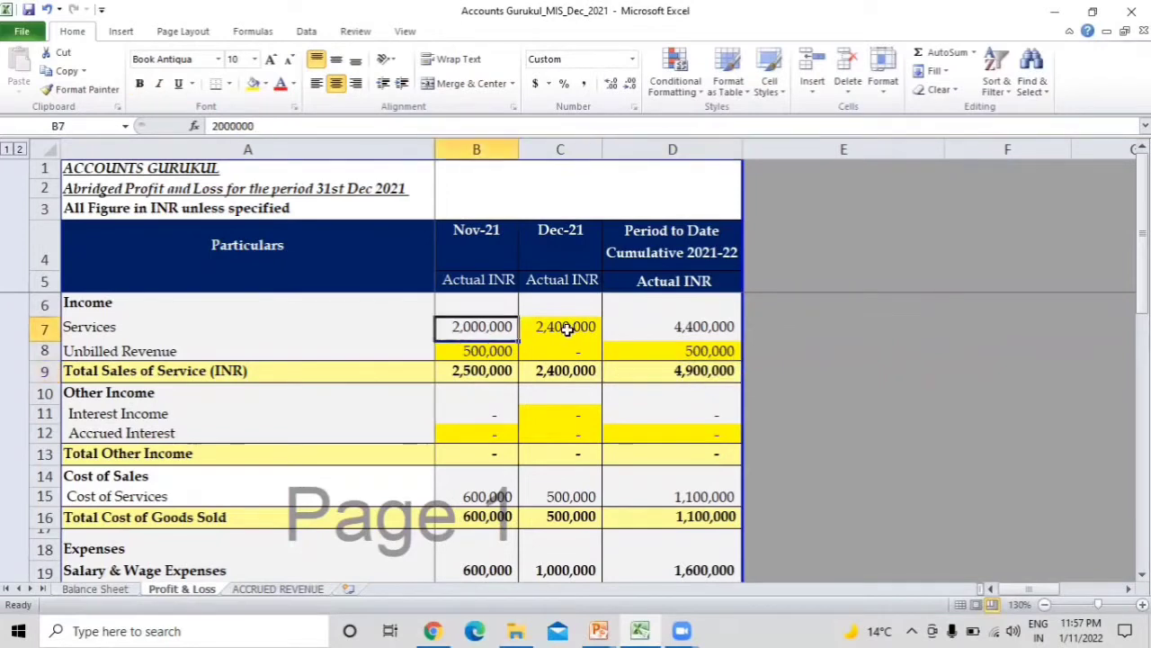
pyautogui.click(468, 356)
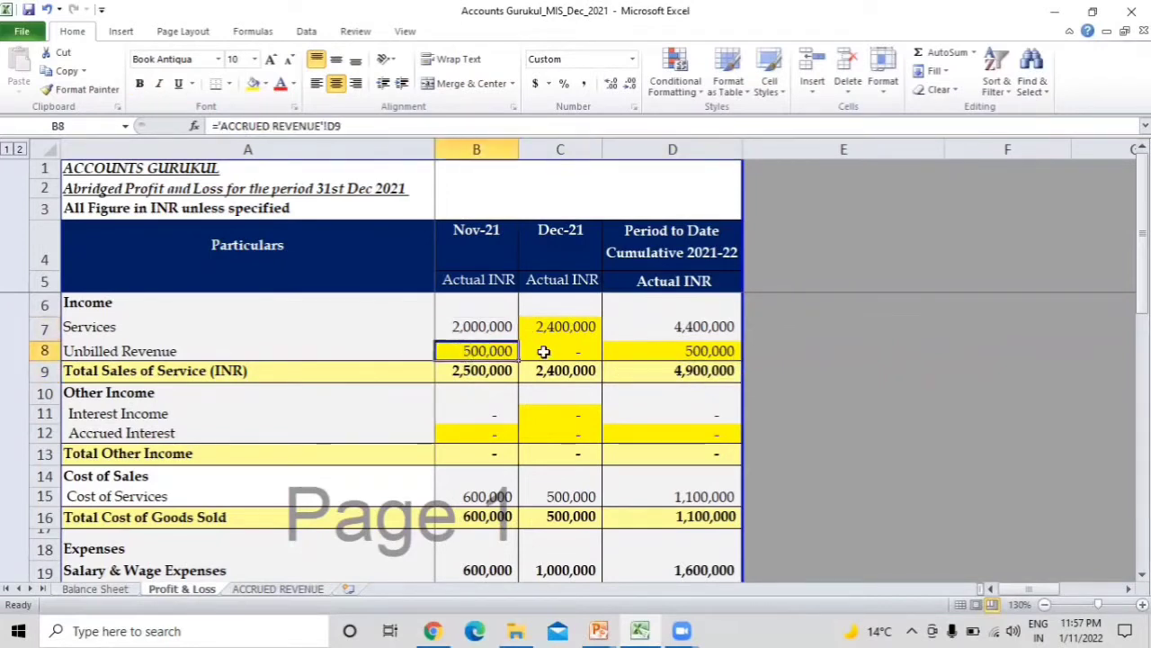
pyautogui.click(489, 369)
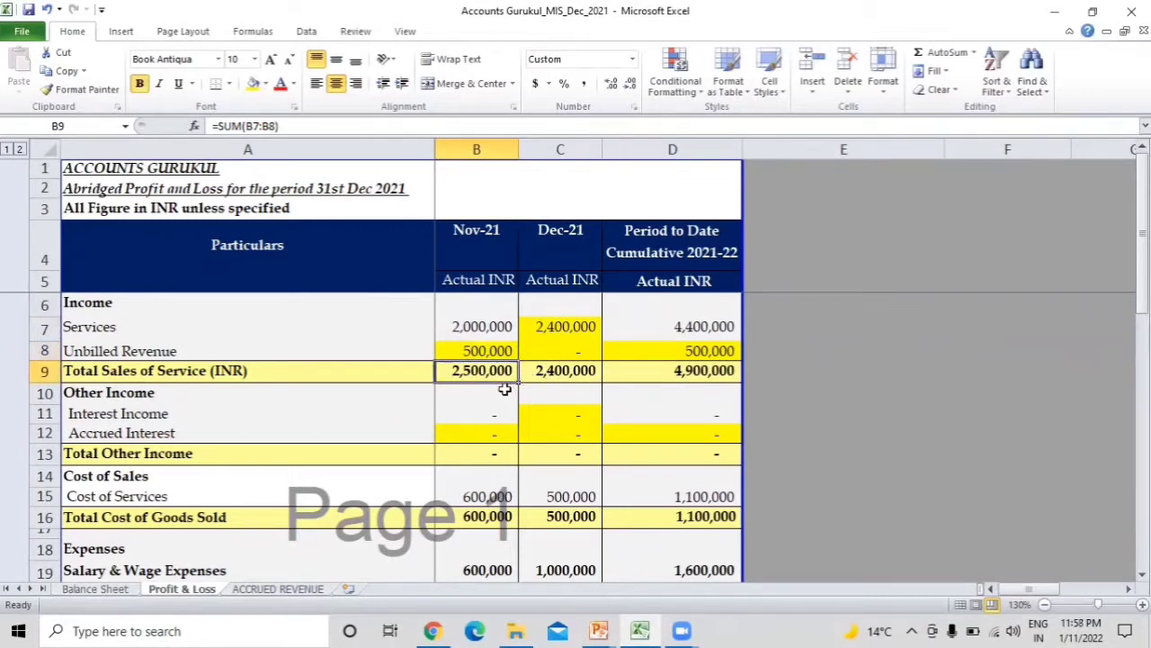
# Fix B12's Accrued Interest formula to show 200,000, then check Other Income and EAT.
pyautogui.click(474, 432)
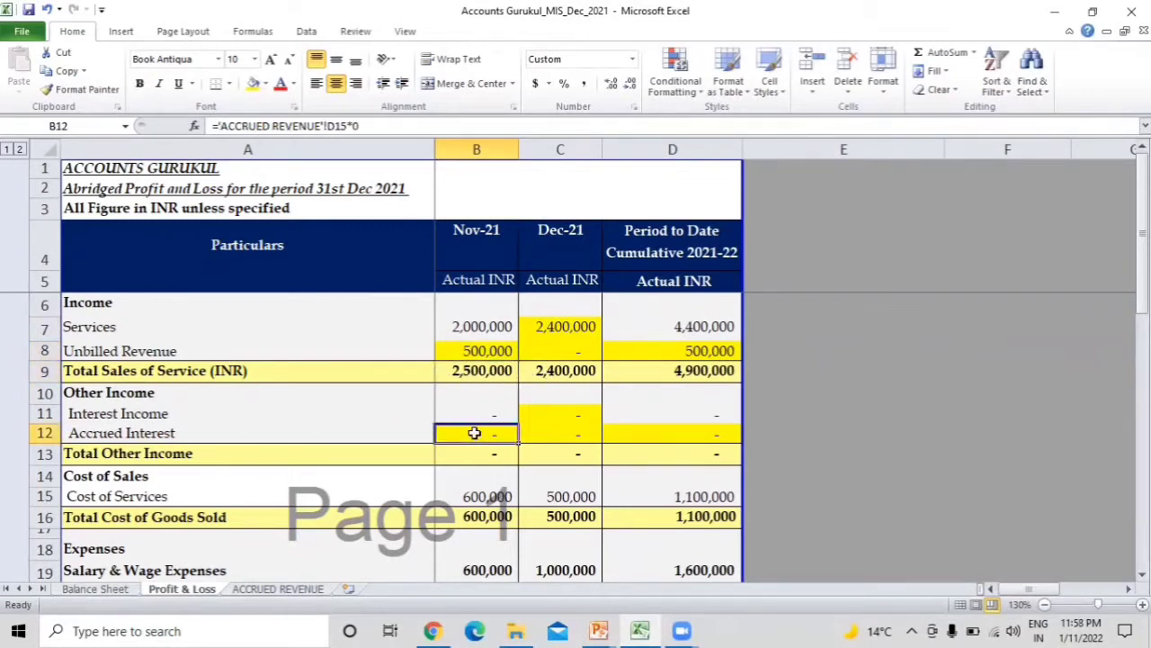
pyautogui.press('F2')
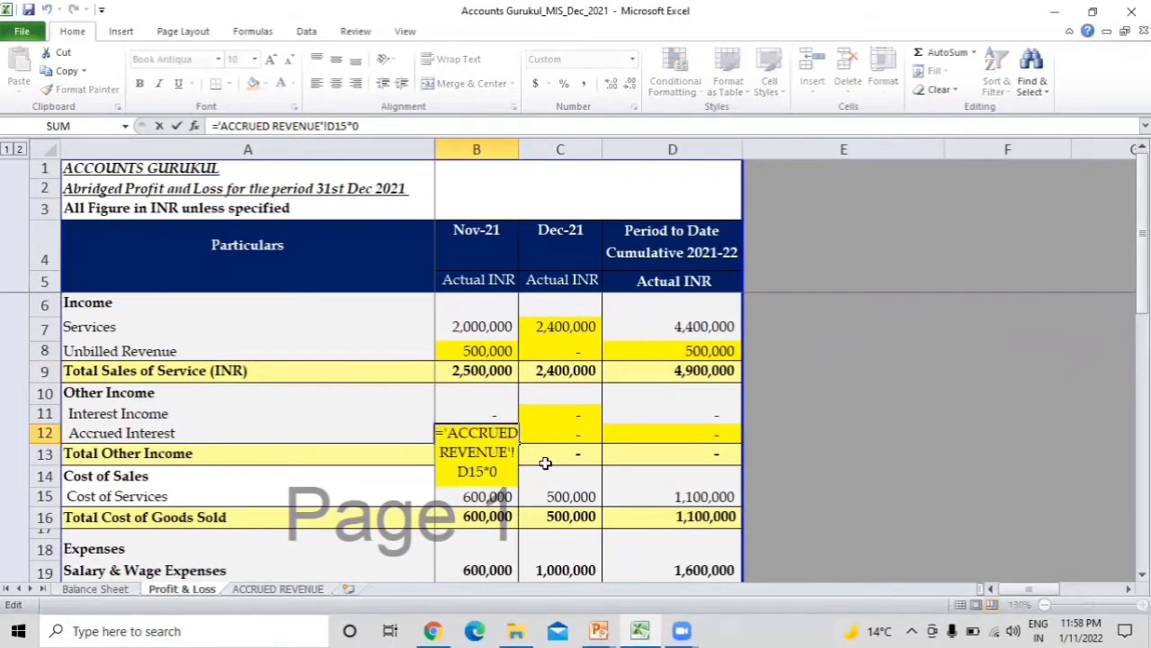
pyautogui.press('BackSpace')
pyautogui.press('BackSpace')
pyautogui.press('Return')
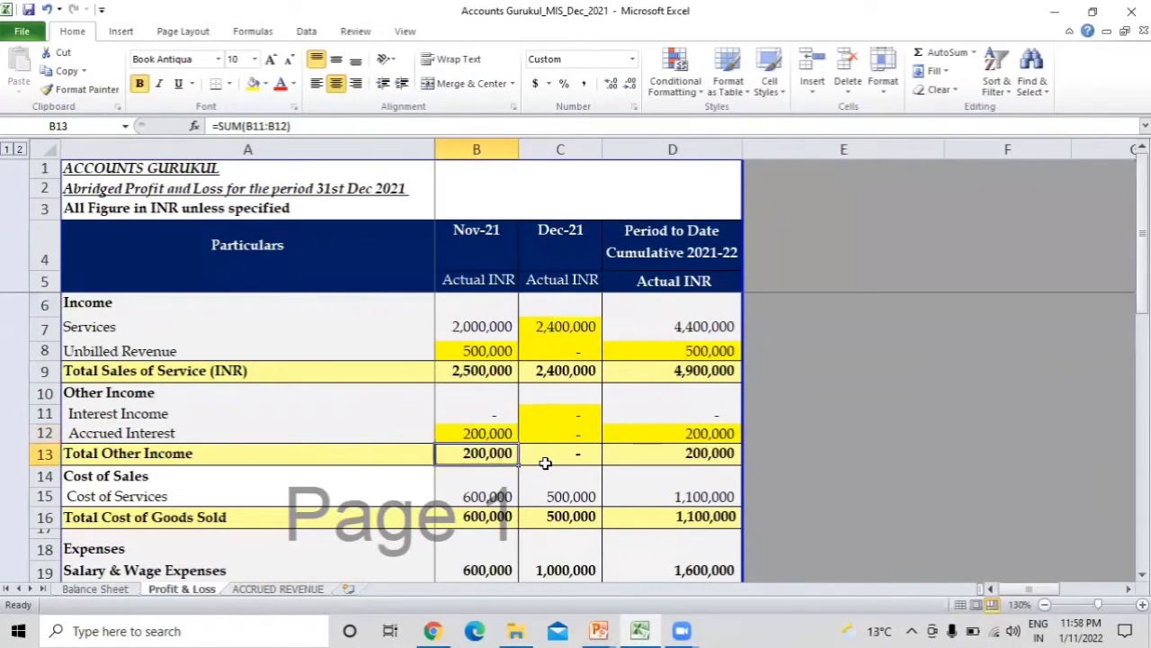
pyautogui.press('Up')
pyautogui.press('Up')
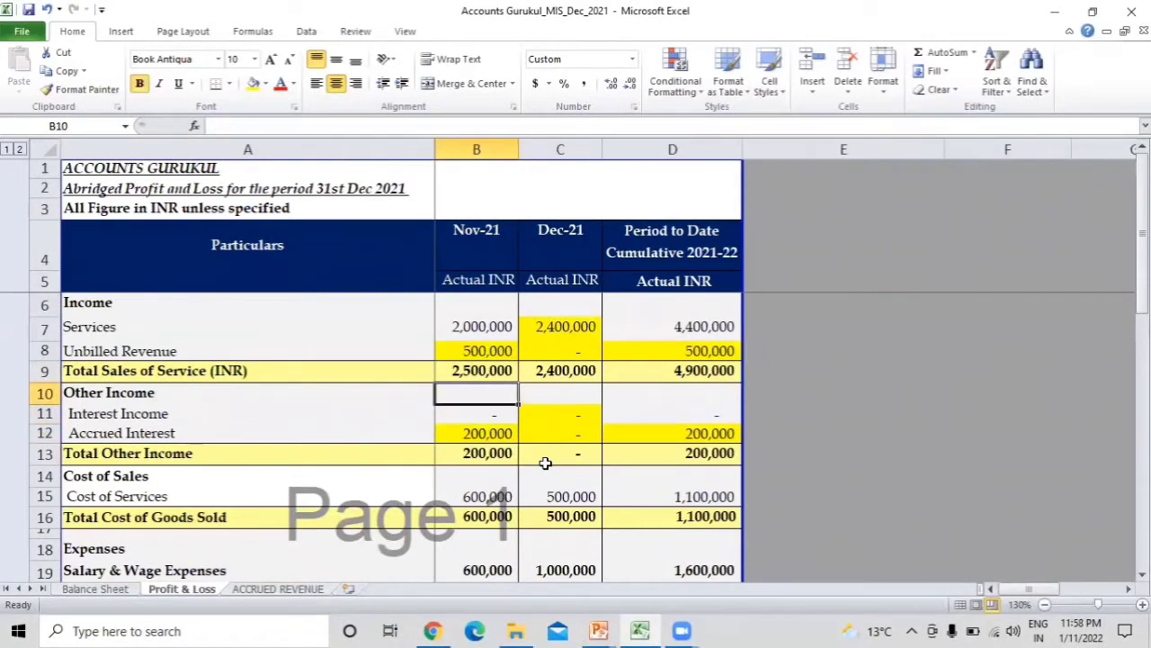
pyautogui.press('Down')
pyautogui.press('Down')
pyautogui.press('Down')
pyautogui.press('Down')
pyautogui.press('Down')
pyautogui.press('Down')
pyautogui.press('Down')
pyautogui.press('Down')
pyautogui.press('Down')
pyautogui.press('Down')
pyautogui.press('Down')
pyautogui.press('Down')
pyautogui.press('Down')
pyautogui.press('Down')
pyautogui.press('Down')
pyautogui.press('Down')
pyautogui.press('Down')
pyautogui.press('Down')
pyautogui.press('Down')
pyautogui.press('Down')
pyautogui.press('Down')
pyautogui.press('Down')
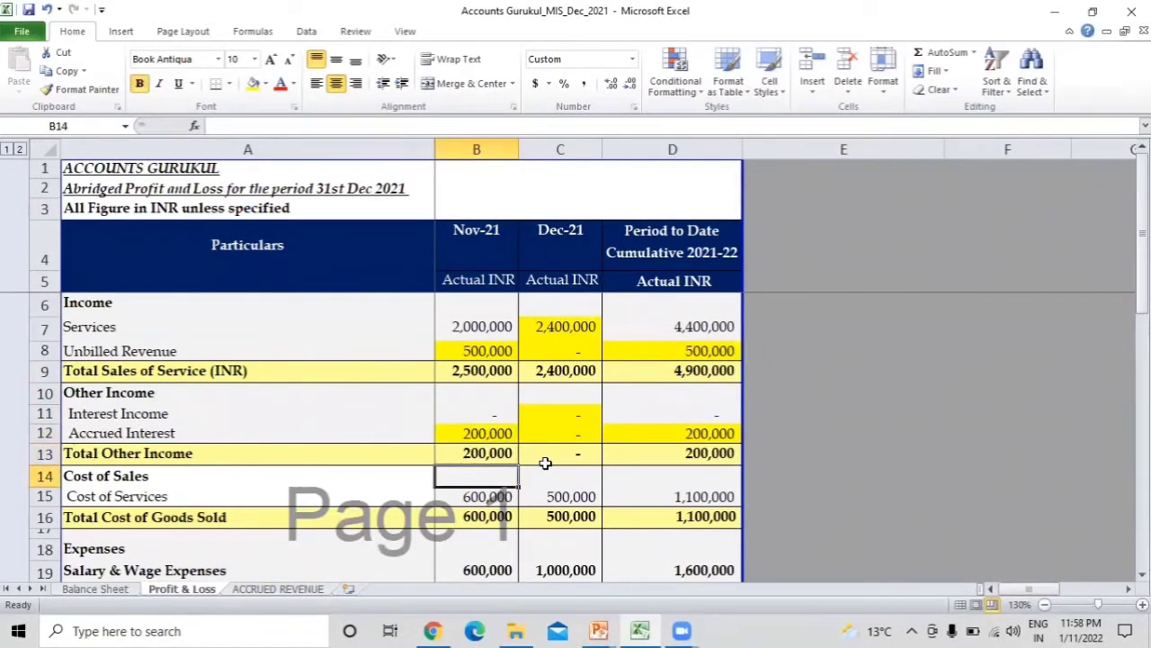
pyautogui.press('Up')
pyautogui.press('Up')
pyautogui.press('Up')
pyautogui.press('Up')
pyautogui.press('Up')
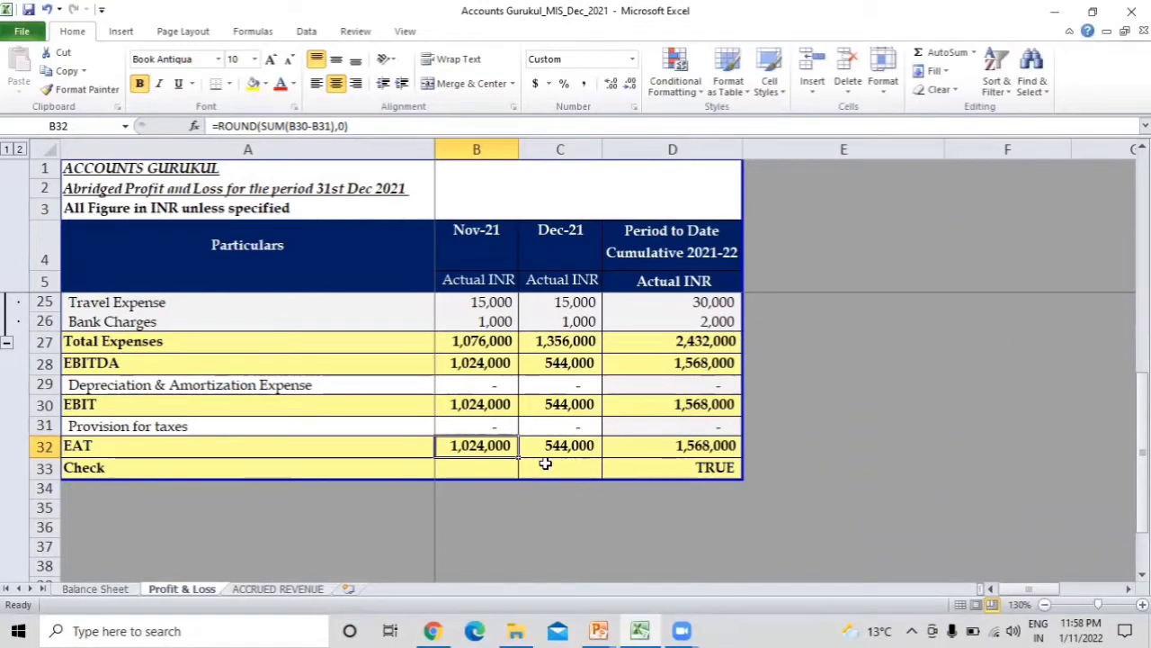
pyautogui.press('Up')
pyautogui.press('Up')
pyautogui.press('Up')
pyautogui.press('Up')
pyautogui.press('Up')
pyautogui.press('Up')
pyautogui.press('Up')
pyautogui.press('Up')
pyautogui.press('Up')
pyautogui.press('Up')
pyautogui.press('Up')
pyautogui.press('Up')
pyautogui.press('Up')
pyautogui.press('Up')
pyautogui.press('Up')
pyautogui.press('Up')
pyautogui.press('Up')
pyautogui.press('Up')
pyautogui.press('Up')
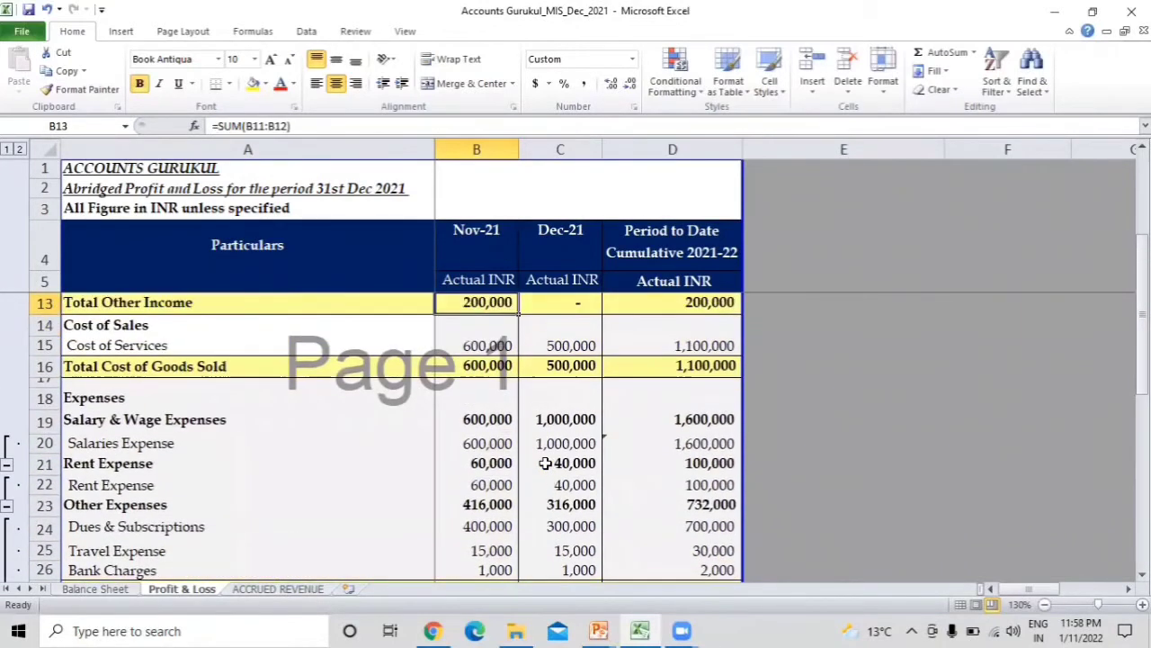
pyautogui.press('Up')
pyautogui.press('Up')
pyautogui.press('Up')
pyautogui.press('Up')
pyautogui.press('Up')
pyautogui.press('Up')
pyautogui.press('Down')
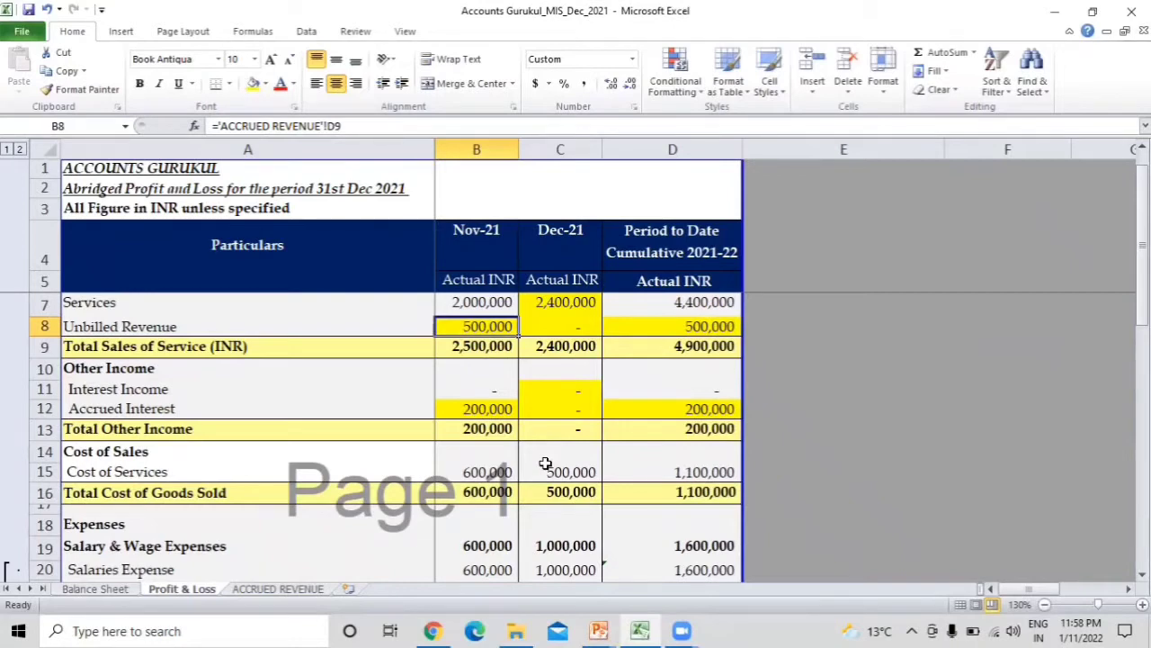
pyautogui.press('Down')
pyautogui.press('Down')
pyautogui.press('Down')
pyautogui.hotkey('ctrl', 'b')
pyautogui.press('Up')
pyautogui.press('Up')
pyautogui.press('Up')
pyautogui.press('Down')
pyautogui.press('Down')
pyautogui.press('Down')
pyautogui.press('Down')
pyautogui.press('Down')
pyautogui.press('Down')
pyautogui.press('Down')
pyautogui.press('Down')
pyautogui.press('Down')
pyautogui.press('Down')
pyautogui.press('Down')
pyautogui.press('Down')
pyautogui.press('Down')
pyautogui.press('Down')
pyautogui.press('Down')
pyautogui.press('Down')
pyautogui.press('Down')
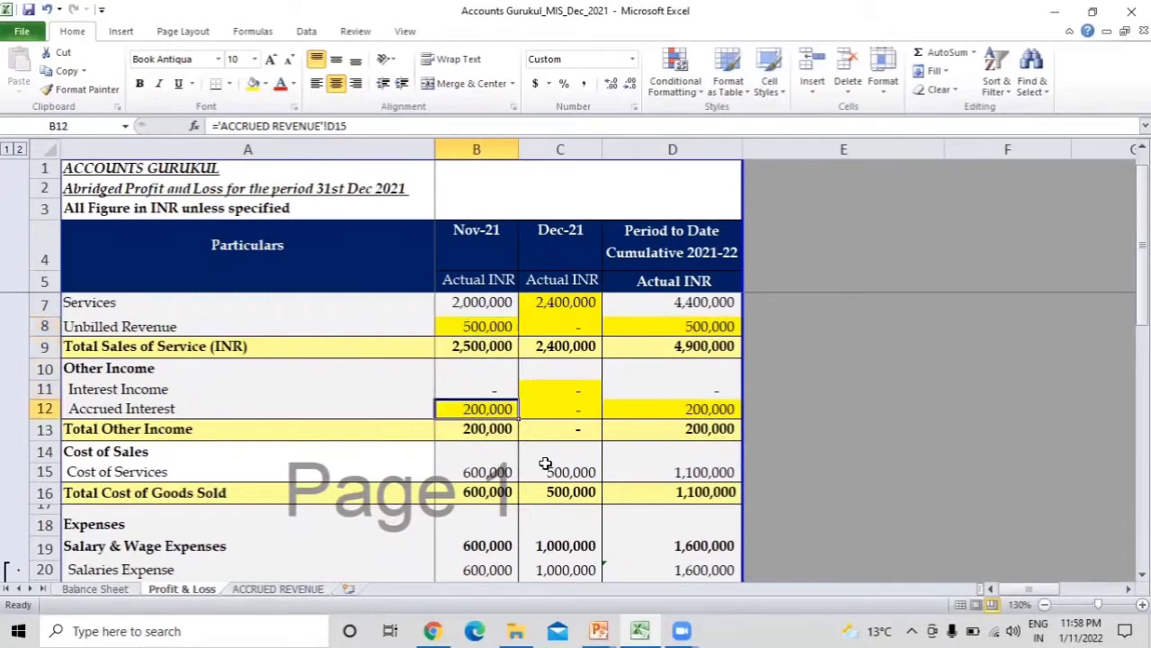
pyautogui.press('Down')
pyautogui.press('Down')
pyautogui.press('Down')
pyautogui.press('Down')
pyautogui.press('Down')
pyautogui.press('Down')
pyautogui.press('Down')
pyautogui.press('Down')
pyautogui.press('Down')
pyautogui.press('Down')
pyautogui.press('Down')
pyautogui.press('Down')
pyautogui.press('Down')
pyautogui.press('Down')
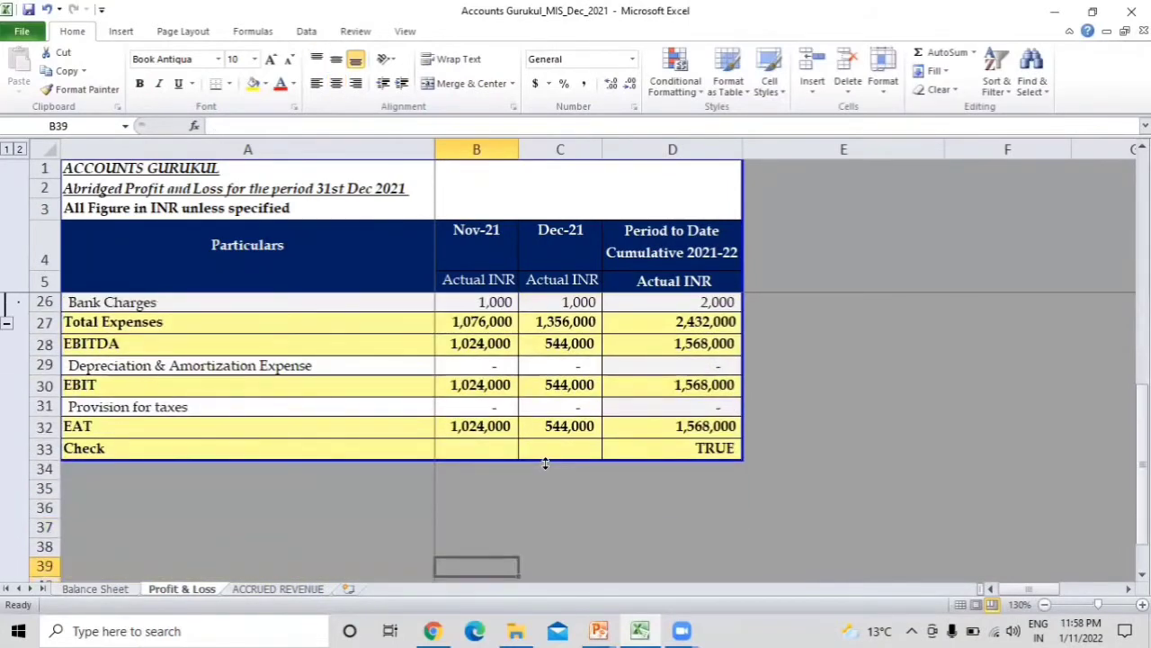
# On the Balance Sheet, review the Total Equity, Profit for the period link and cash rows.
pyautogui.click(92, 593)
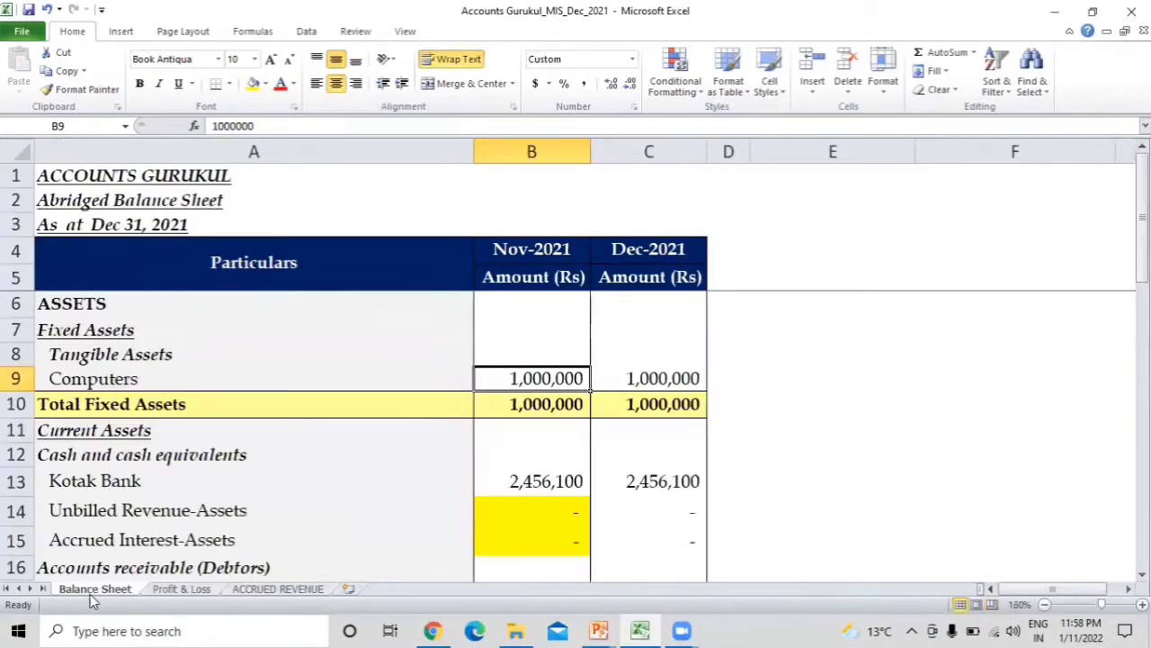
pyautogui.click(539, 531)
pyautogui.press('Down')
pyautogui.press('Down')
pyautogui.press('Down')
pyautogui.press('Down')
pyautogui.press('Down')
pyautogui.press('Down')
pyautogui.press('Down')
pyautogui.press('Down')
pyautogui.press('Down')
pyautogui.press('Down')
pyautogui.press('Down')
pyautogui.press('Down')
pyautogui.press('Down')
pyautogui.press('Down')
pyautogui.press('Down')
pyautogui.press('Down')
pyautogui.press('Down')
pyautogui.press('Down')
pyautogui.press('Down')
pyautogui.press('Down')
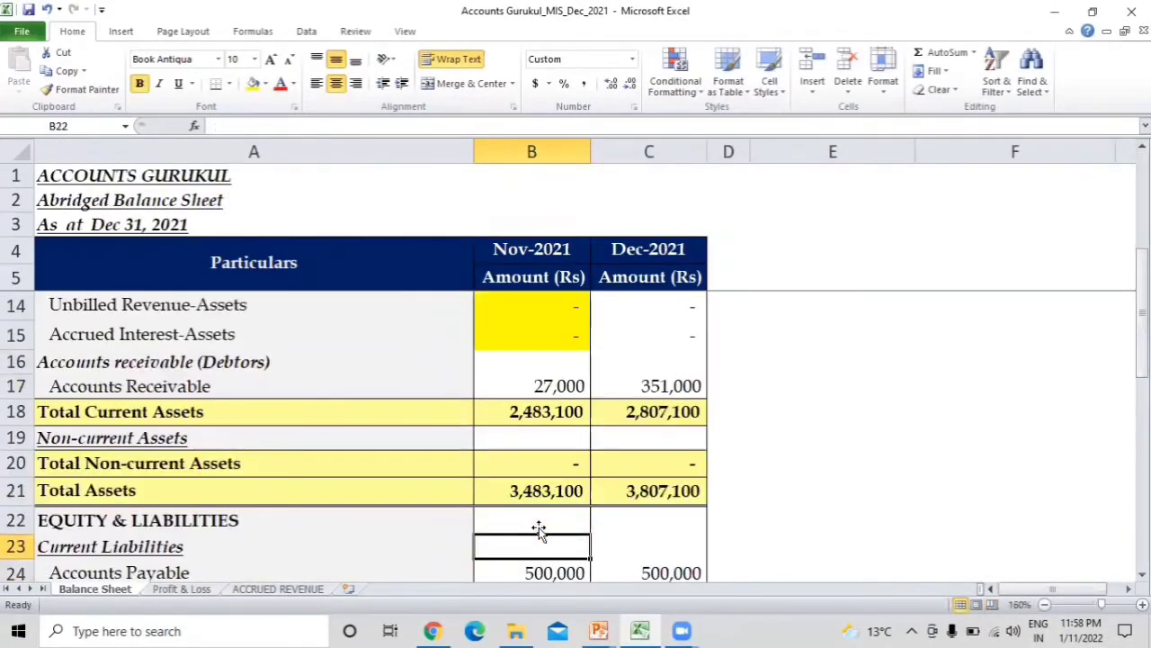
pyautogui.press('Down')
pyautogui.press('Up')
pyautogui.press('Up')
pyautogui.press('Up')
pyautogui.press('Up')
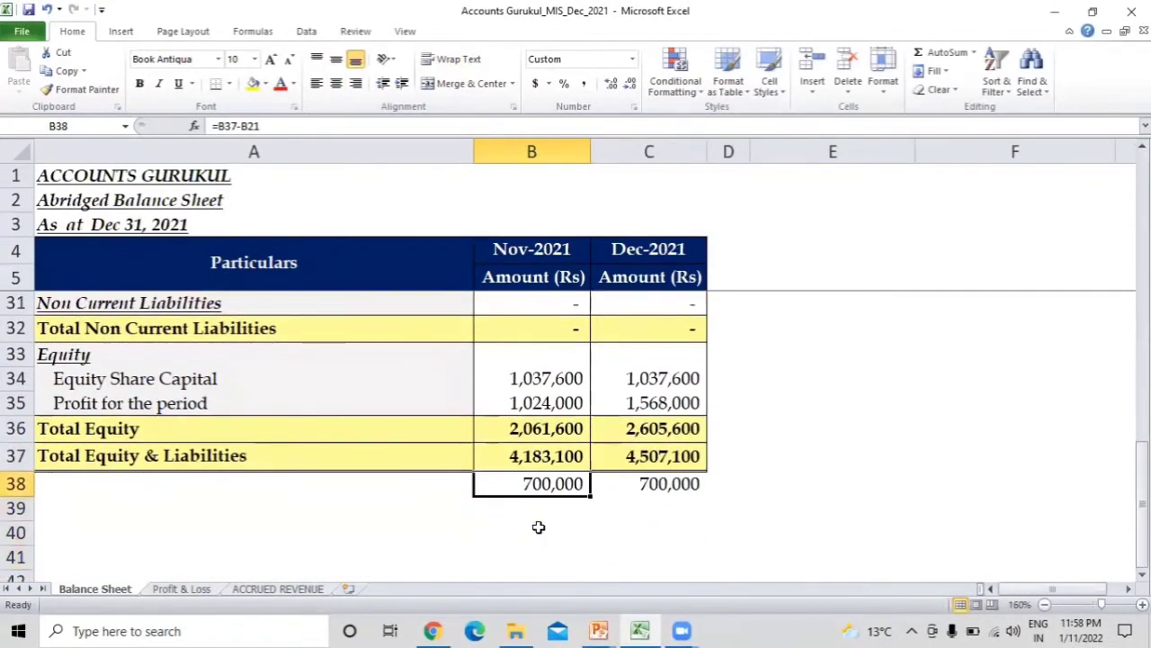
pyautogui.press('Up')
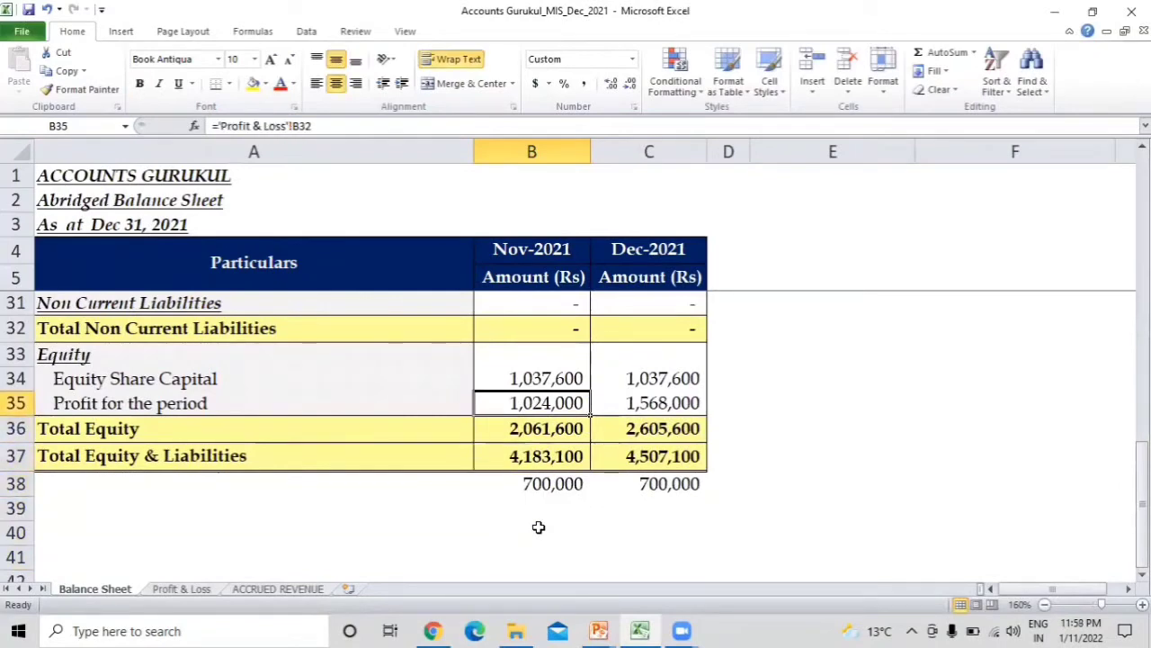
pyautogui.press('Up')
pyautogui.press('Up')
pyautogui.press('Up')
pyautogui.press('Up')
pyautogui.press('Up')
pyautogui.press('Up')
pyautogui.press('Up')
pyautogui.press('Up')
pyautogui.press('Up')
pyautogui.press('Up')
pyautogui.press('Up')
pyautogui.press('Up')
pyautogui.press('Up')
pyautogui.press('Up')
pyautogui.press('Up')
pyautogui.press('Up')
pyautogui.press('Up')
pyautogui.press('Up')
pyautogui.press('Up')
pyautogui.press('Up')
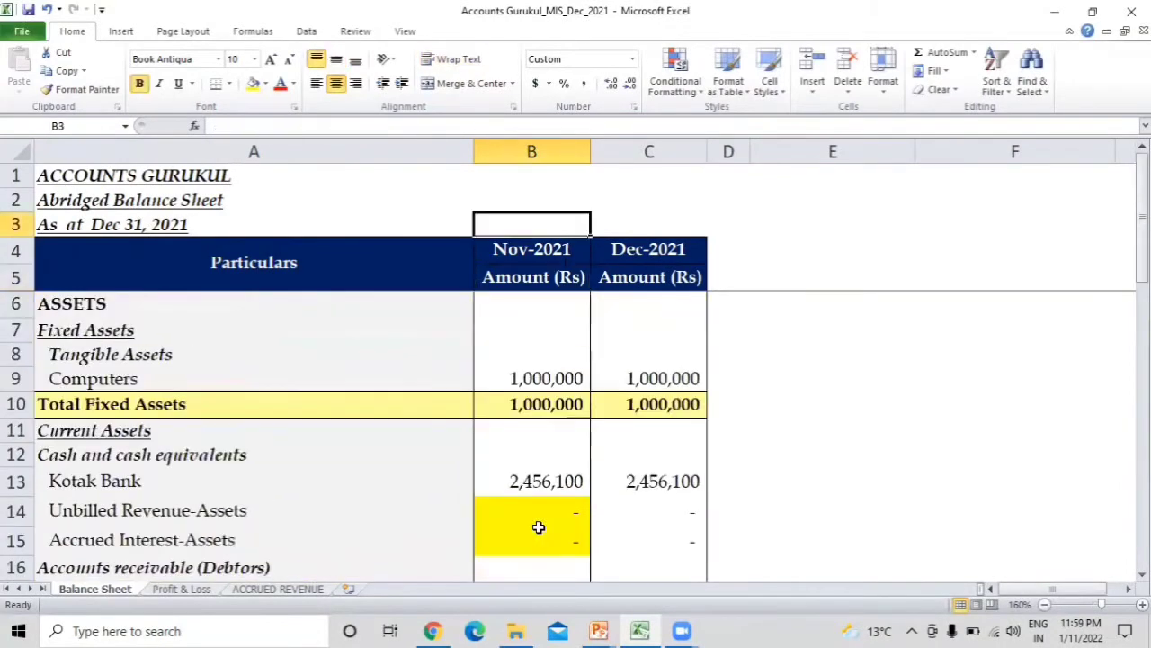
pyautogui.press('Down')
pyautogui.press('Down')
pyautogui.press('Down')
pyautogui.press('Down')
pyautogui.press('Down')
pyautogui.press('Down')
pyautogui.press('Down')
pyautogui.press('Down')
pyautogui.press('Down')
pyautogui.press('Down')
pyautogui.press('Down')
pyautogui.press('Down')
pyautogui.press('Down')
pyautogui.press('Down')
pyautogui.press('Down')
pyautogui.press('Down')
pyautogui.press('Down')
pyautogui.press('Down')
pyautogui.press('Down')
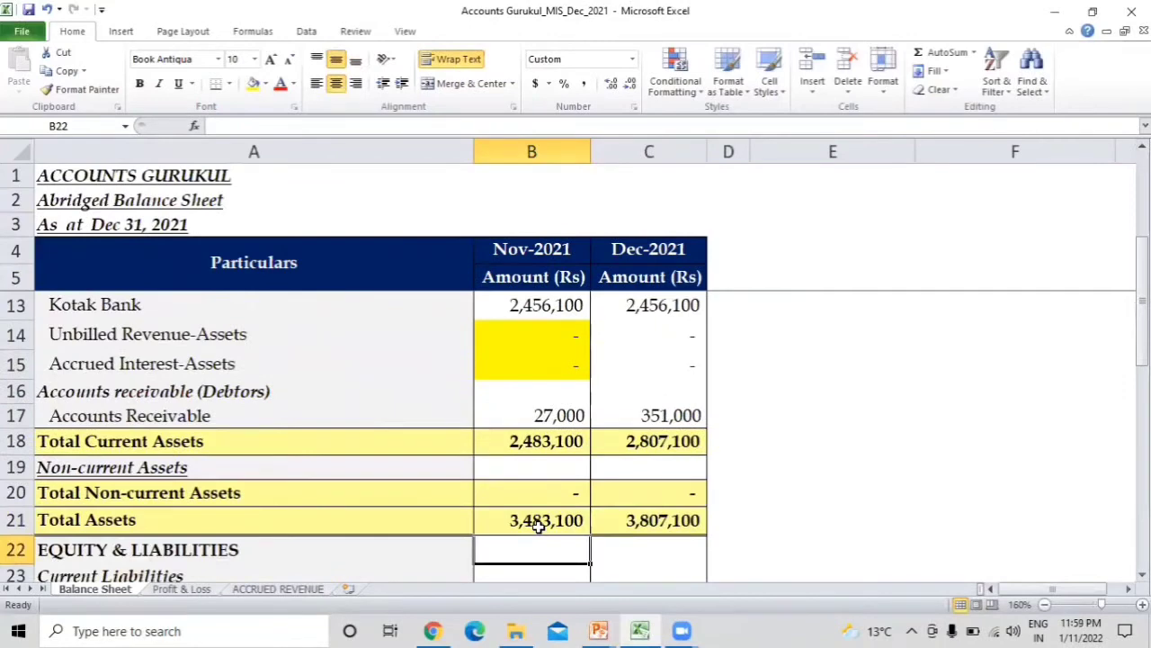
pyautogui.press('Up')
pyautogui.press('Up')
pyautogui.press('Up')
pyautogui.press('Up')
pyautogui.press('Up')
pyautogui.press('Up')
pyautogui.press('Up')
pyautogui.press('Up')
pyautogui.press('Up')
pyautogui.press('Up')
pyautogui.press('Down')
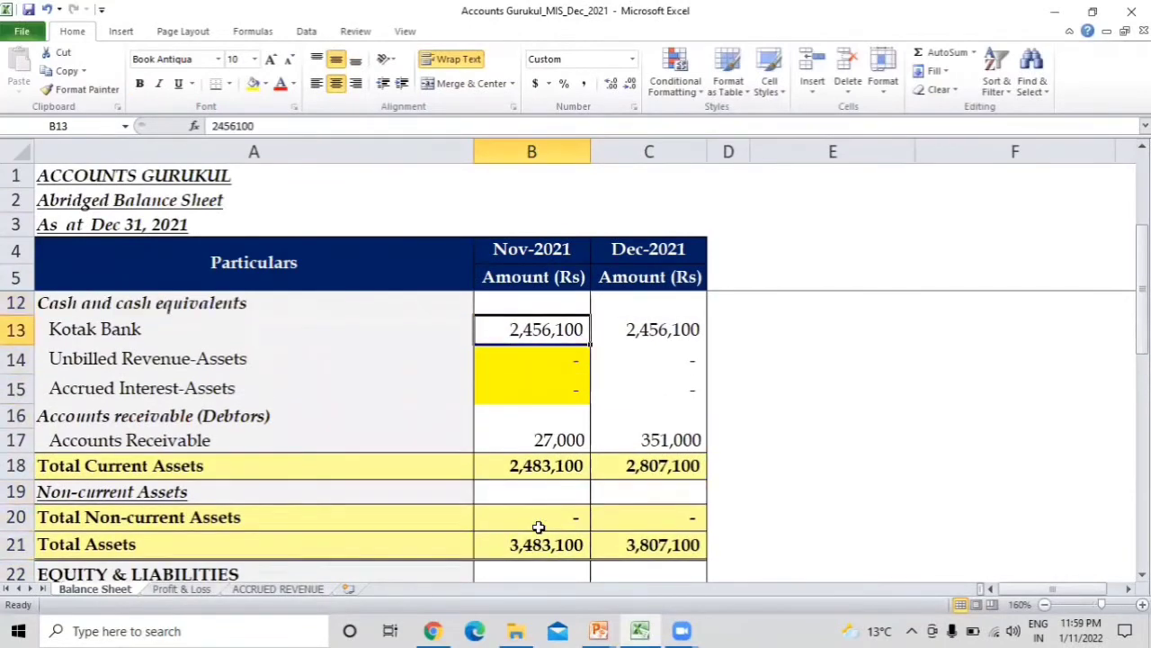
pyautogui.press('Down')
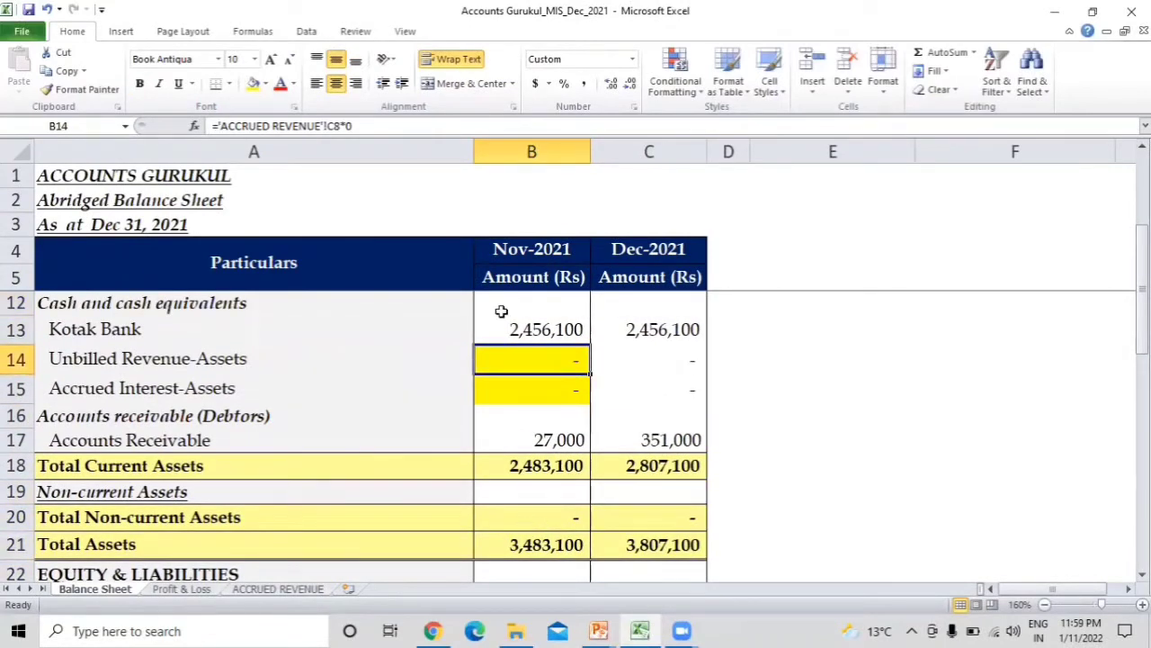
# Drop the zero multipliers so B14 shows 500,000 Unbilled Revenue and B15 200,000 Accrued Interest.
pyautogui.click(360, 128)
pyautogui.press('BackSpace')
pyautogui.press('BackSpace')
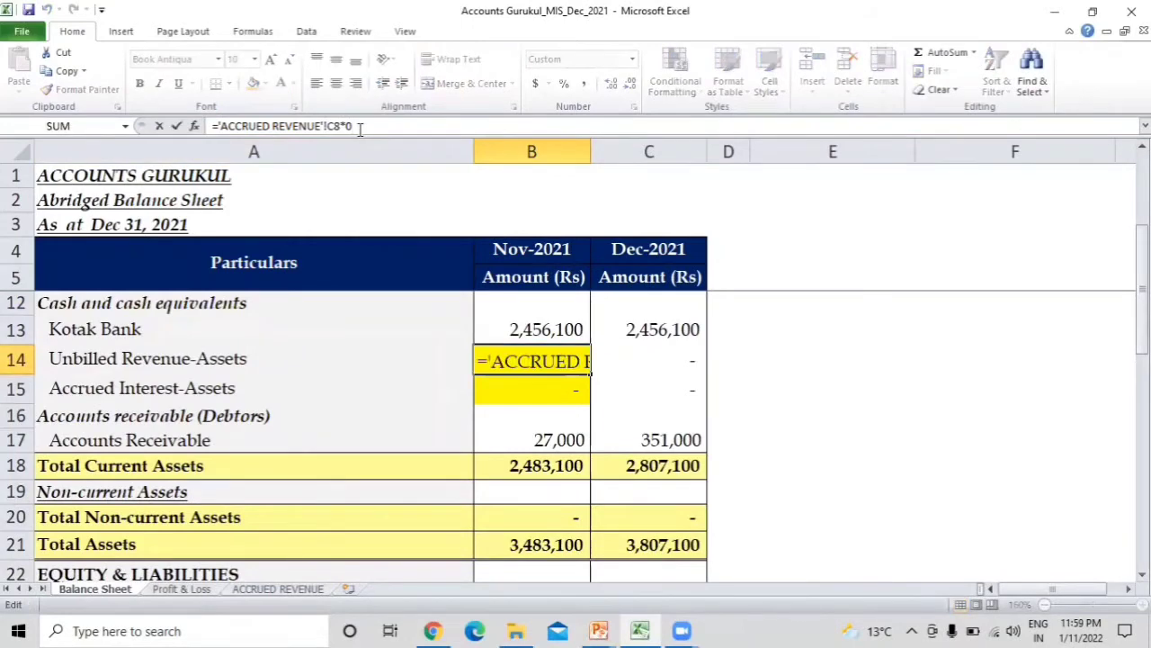
pyautogui.press('Return')
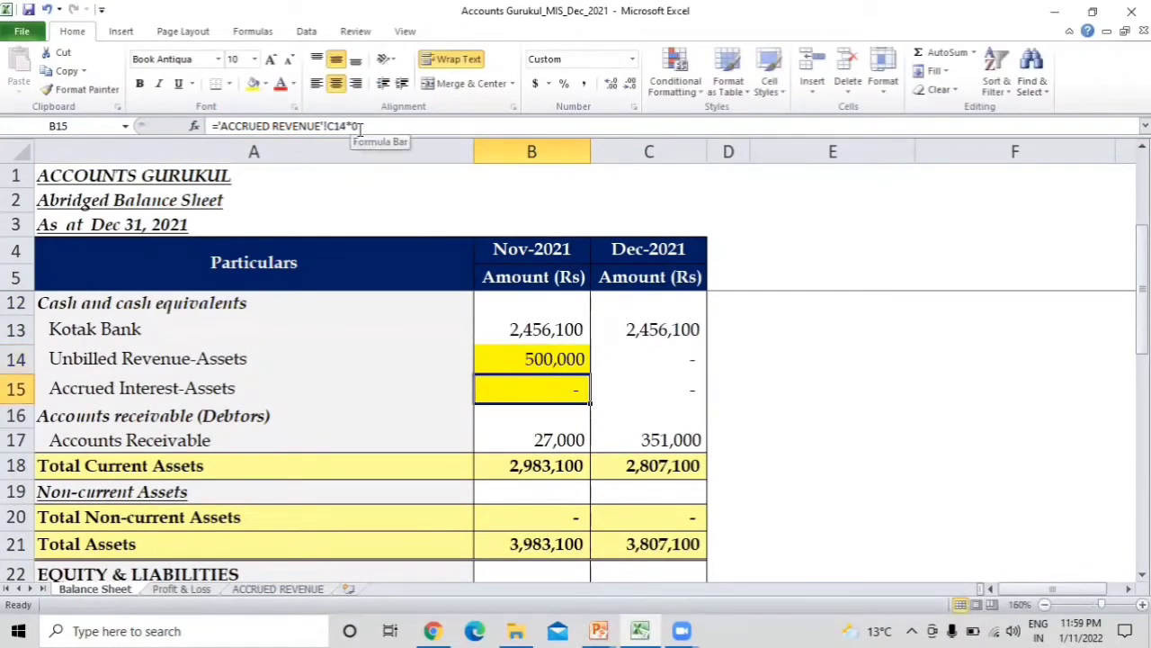
pyautogui.press('Up')
pyautogui.press('Down')
pyautogui.click(389, 125)
pyautogui.press('BackSpace')
pyautogui.press('BackSpace')
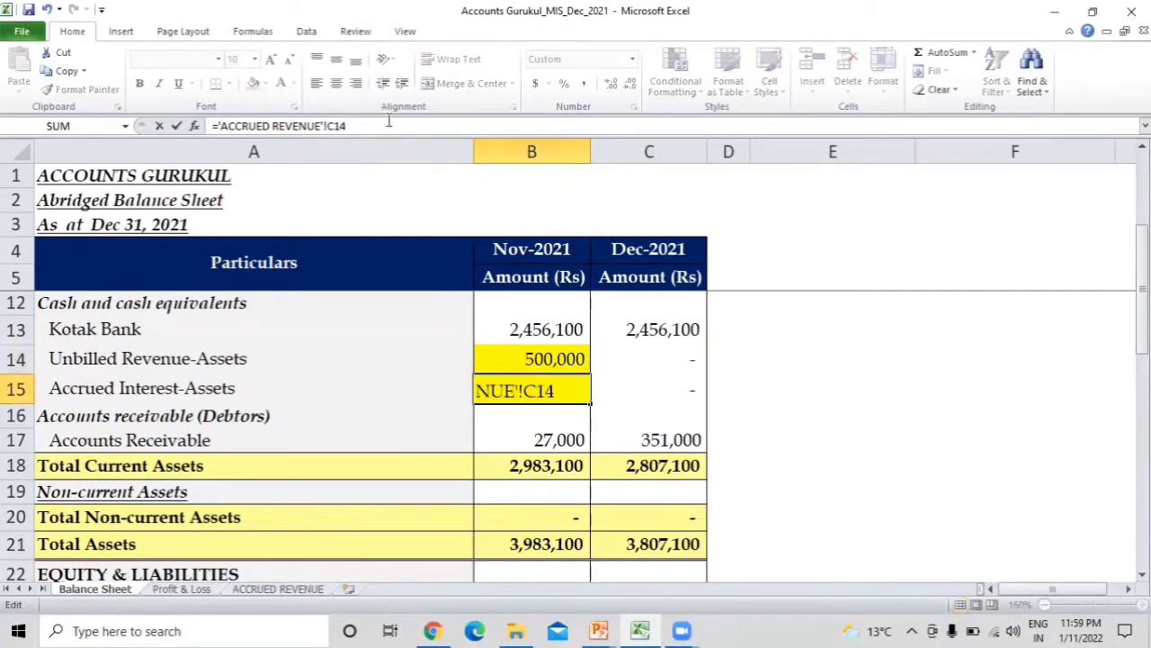
pyautogui.press('Return')
pyautogui.press('Right')
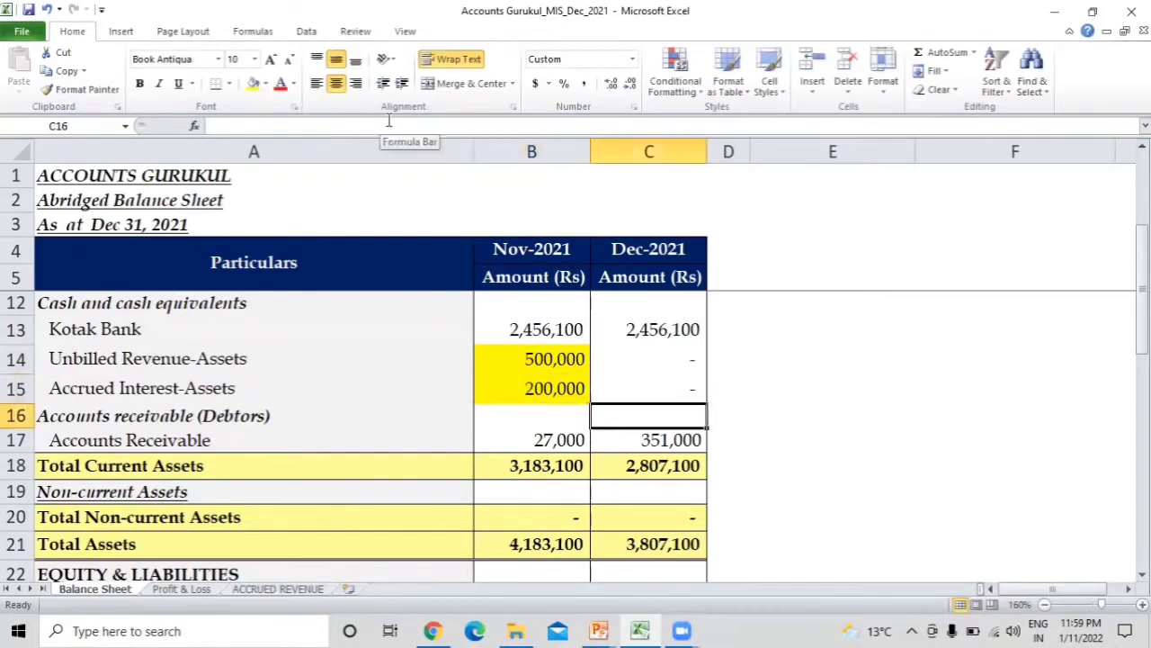
# Check the liabilities totals and the row 38 balance difference, then open ACCRUED REVENUE.
pyautogui.press('Left')
pyautogui.press('Down')
pyautogui.press('Down')
pyautogui.press('Down')
pyautogui.press('Down')
pyautogui.press('Down')
pyautogui.press('Down')
pyautogui.press('Down')
pyautogui.press('Down')
pyautogui.press('Down')
pyautogui.press('Down')
pyautogui.press('Down')
pyautogui.press('Down')
pyautogui.press('Down')
pyautogui.press('Down')
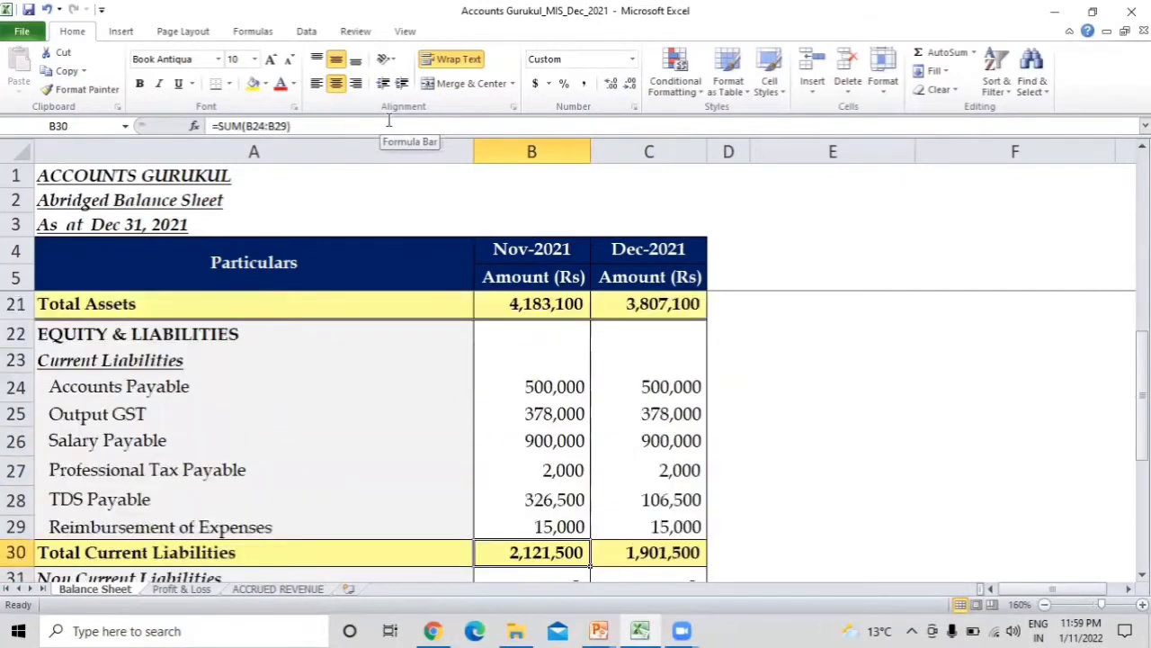
pyautogui.press('Down')
pyautogui.press('Down')
pyautogui.press('Down')
pyautogui.press('Down')
pyautogui.press('Down')
pyautogui.press('Down')
pyautogui.press('Down')
pyautogui.press('Down')
pyautogui.press('Down')
pyautogui.press('Down')
pyautogui.press('Down')
pyautogui.press('Down')
pyautogui.press('Down')
pyautogui.press('Down')
pyautogui.press('Down')
pyautogui.press('Down')
pyautogui.press('Down')
pyautogui.press('Down')
pyautogui.press('Up')
pyautogui.press('Up')
pyautogui.press('Up')
pyautogui.press('Up')
pyautogui.press('Up')
pyautogui.press('Up')
pyautogui.press('Up')
pyautogui.press('Up')
pyautogui.press('Up')
pyautogui.press('Up')
pyautogui.press('Up')
pyautogui.press('Up')
pyautogui.press('Up')
pyautogui.press('Up')
pyautogui.press('Up')
pyautogui.press('Up')
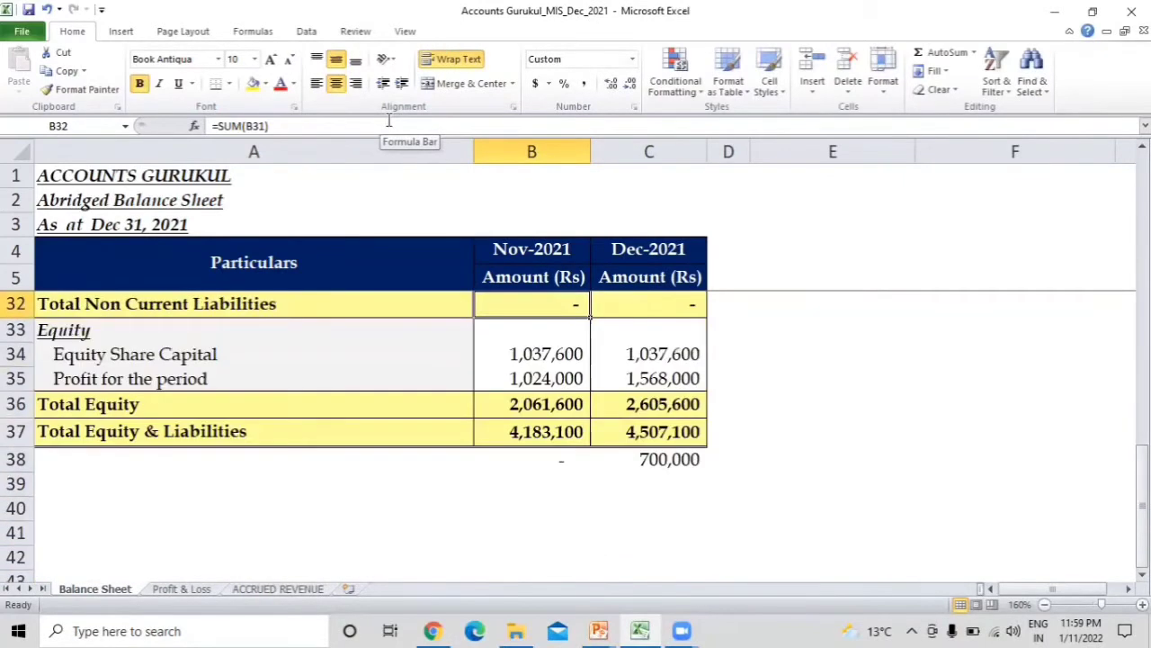
pyautogui.press('Down')
pyautogui.press('Down')
pyautogui.press('Down')
pyautogui.press('Down')
pyautogui.press('Down')
pyautogui.press('Down')
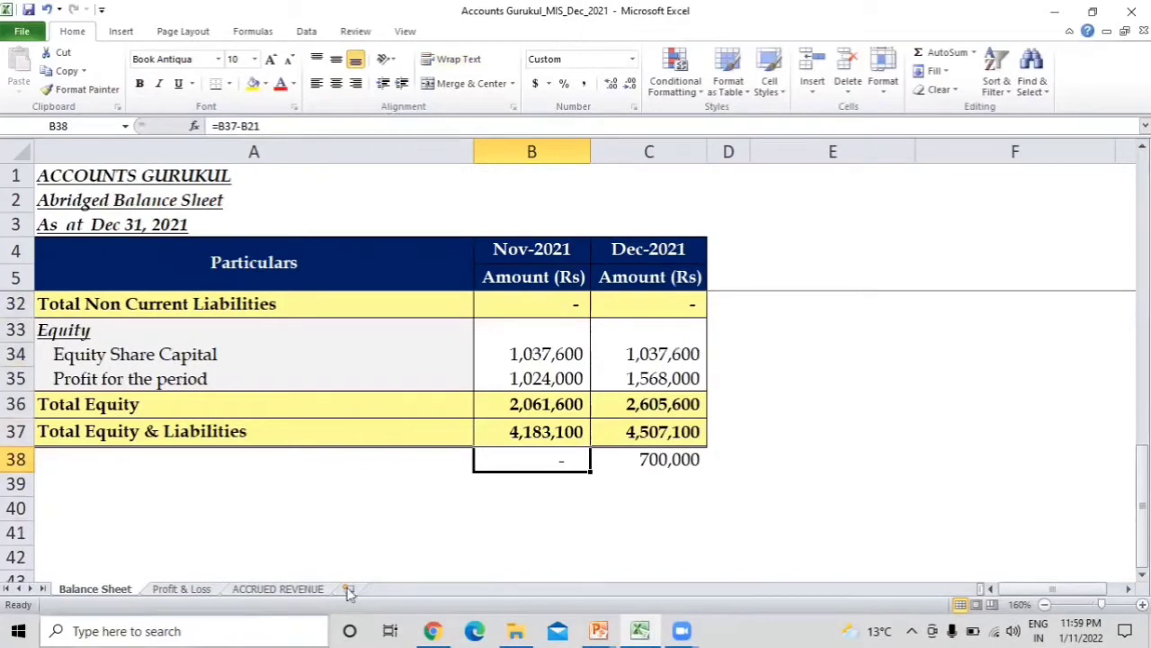
pyautogui.click(308, 590)
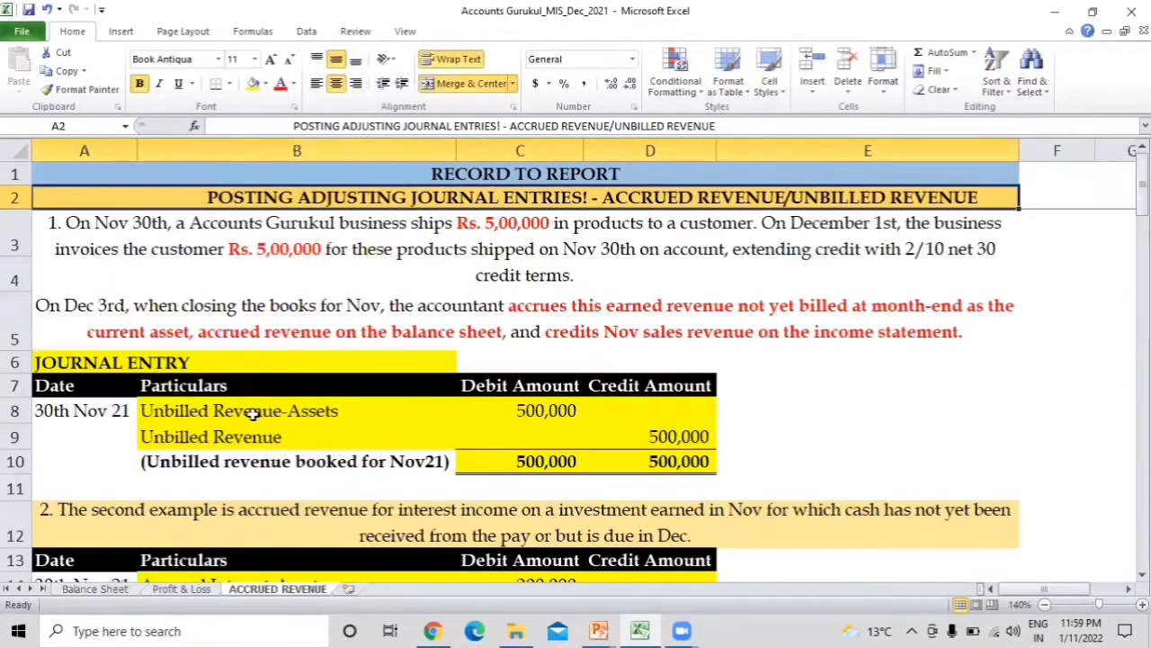
pyautogui.click(252, 412)
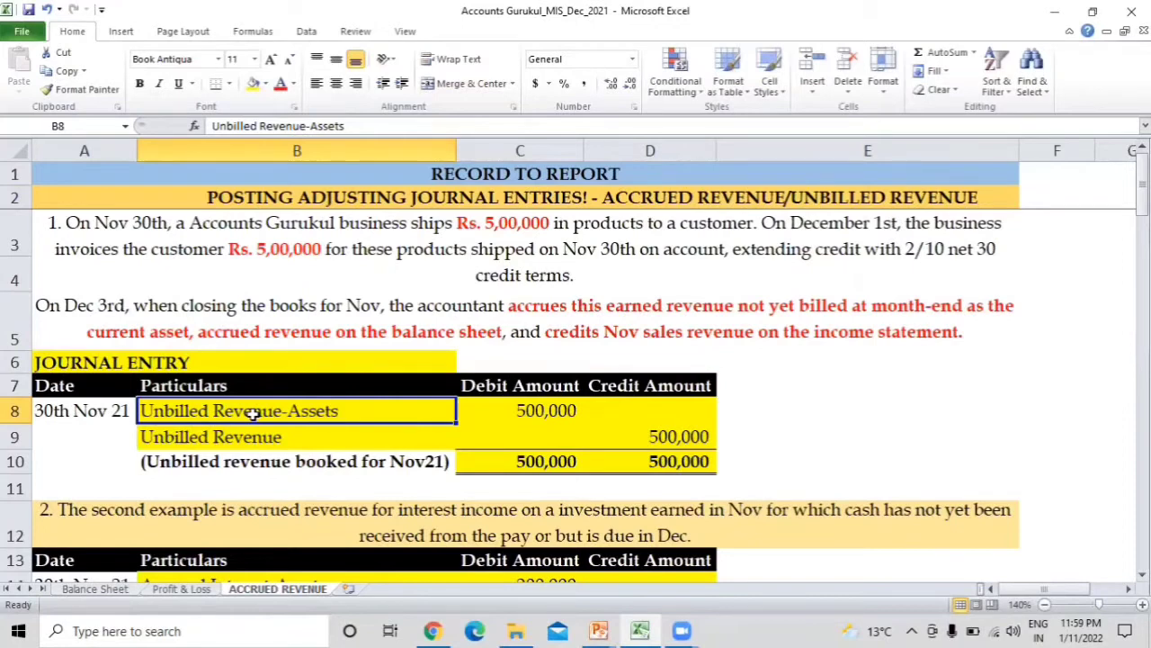
pyautogui.press('Down')
pyautogui.press('Down')
pyautogui.press('Down')
pyautogui.press('Down')
pyautogui.press('Down')
pyautogui.press('Down')
pyautogui.press('Down')
pyautogui.press('Down')
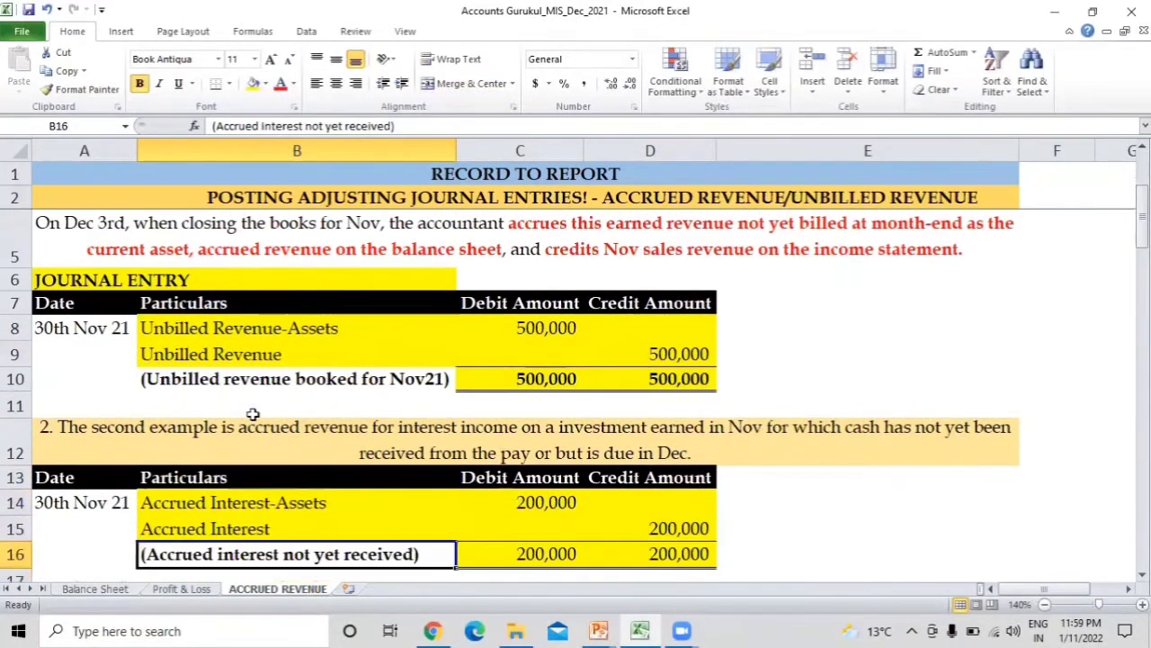
pyautogui.press('Down')
pyautogui.press('Down')
pyautogui.press('Down')
pyautogui.press('Up')
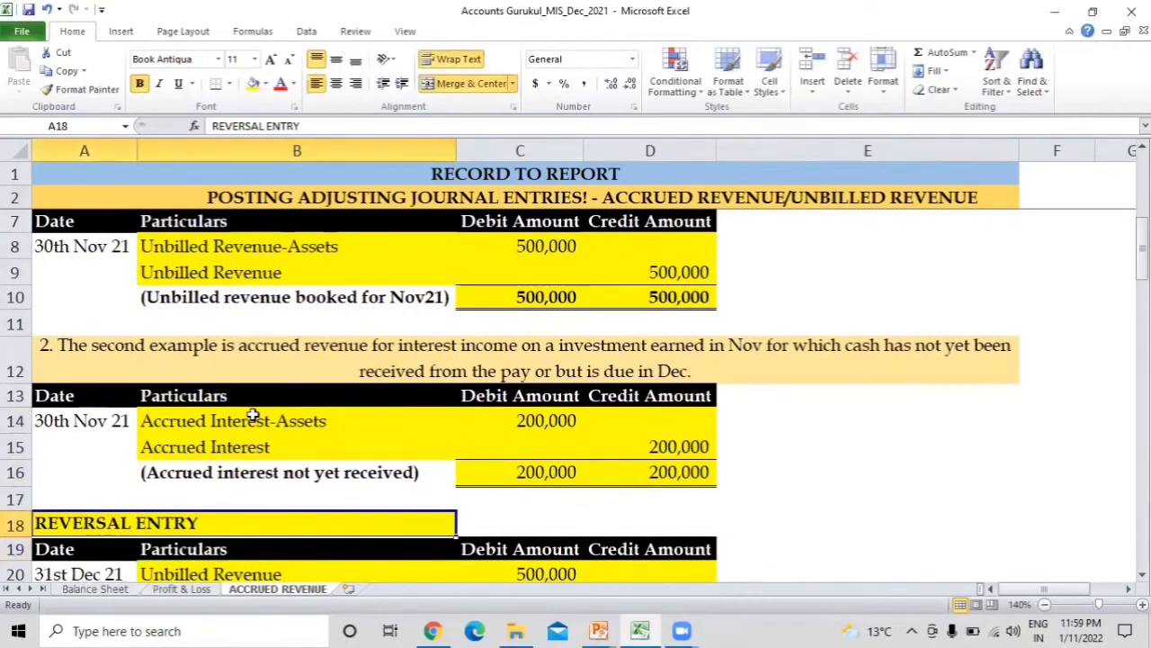
pyautogui.press('Up')
pyautogui.press('Up')
pyautogui.press('Up')
pyautogui.press('Up')
pyautogui.press('Up')
pyautogui.press('Up')
pyautogui.press('Up')
pyautogui.press('Up')
pyautogui.press('Up')
pyautogui.press('Up')
pyautogui.press('Up')
pyautogui.press('Up')
pyautogui.press('Up')
pyautogui.press('Up')
pyautogui.press('Up')
pyautogui.press('Up')
pyautogui.press('Up')
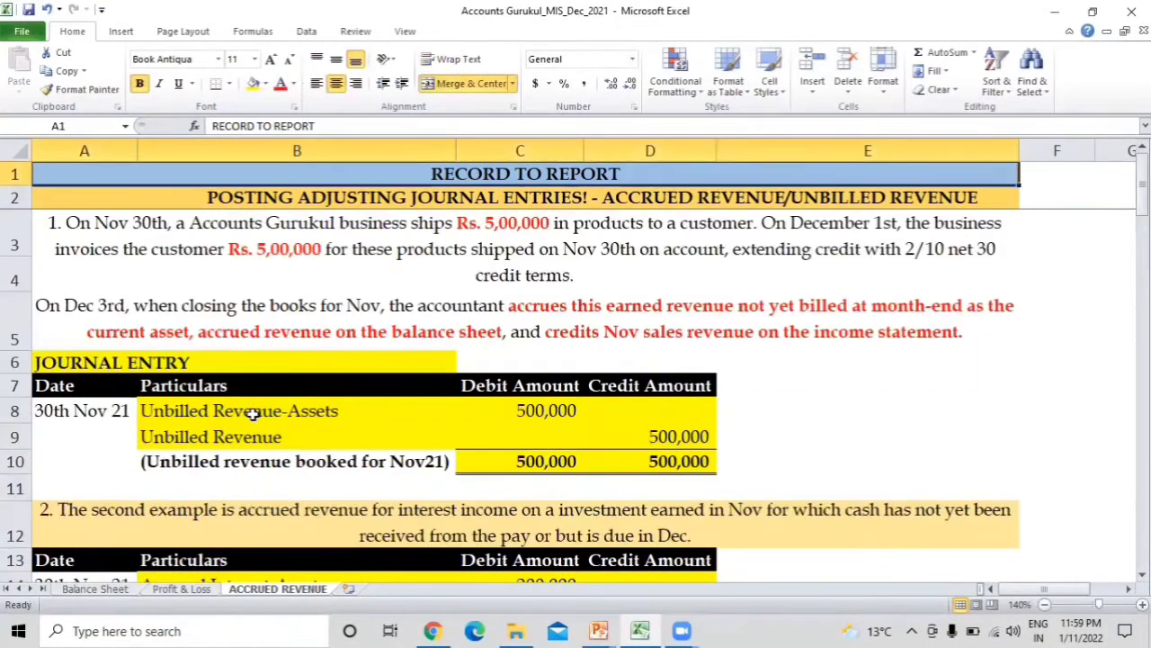
pyautogui.press('Down')
pyautogui.press('Down')
pyautogui.press('Down')
pyautogui.press('Down')
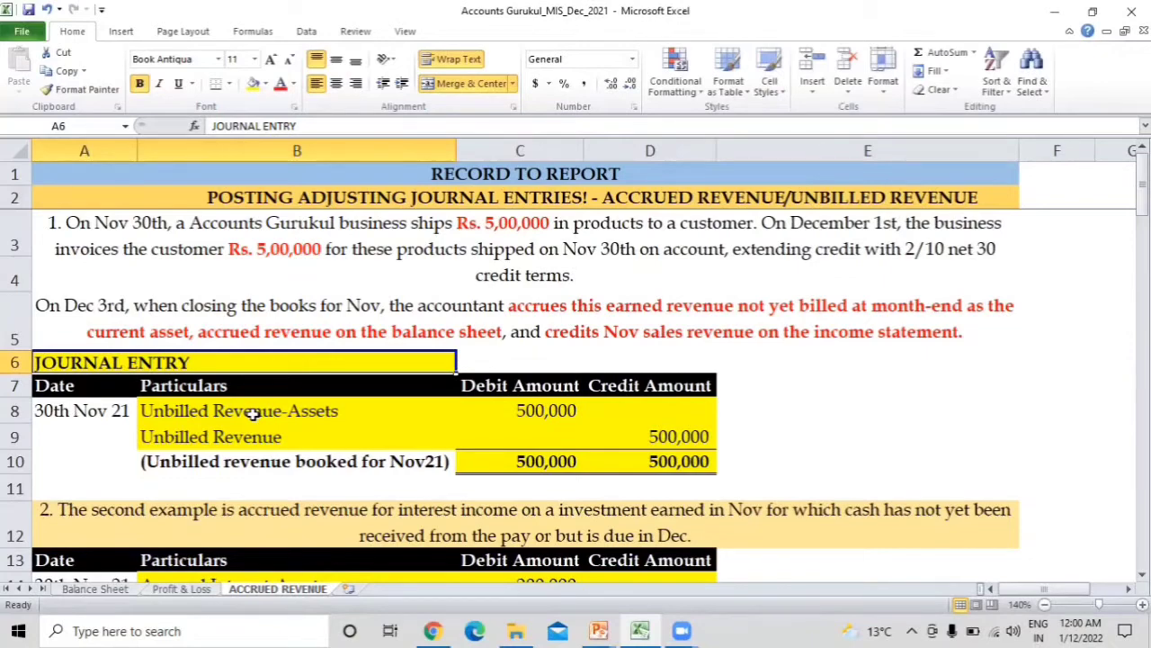
pyautogui.press('Down')
pyautogui.press('Down')
pyautogui.press('Down')
pyautogui.press('Down')
pyautogui.press('Down')
pyautogui.press('Down')
pyautogui.press('Down')
pyautogui.press('Down')
pyautogui.press('Down')
pyautogui.press('Down')
pyautogui.press('Down')
pyautogui.press('Down')
pyautogui.press('Down')
pyautogui.press('Down')
pyautogui.press('Down')
pyautogui.press('Down')
pyautogui.press('Down')
pyautogui.press('Down')
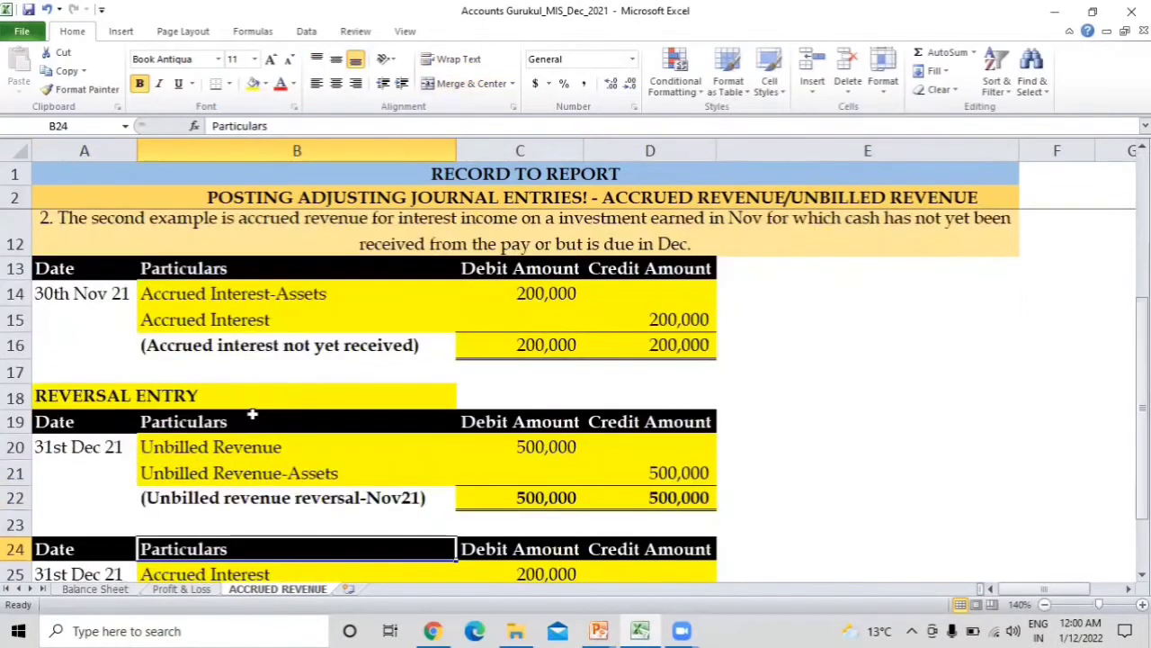
pyautogui.press('Down')
pyautogui.press('Down')
pyautogui.press('Down')
pyautogui.press('Up')
pyautogui.press('Up')
pyautogui.press('Up')
pyautogui.press('Up')
pyautogui.press('Up')
pyautogui.press('Up')
pyautogui.press('Up')
pyautogui.press('Up')
pyautogui.press('Up')
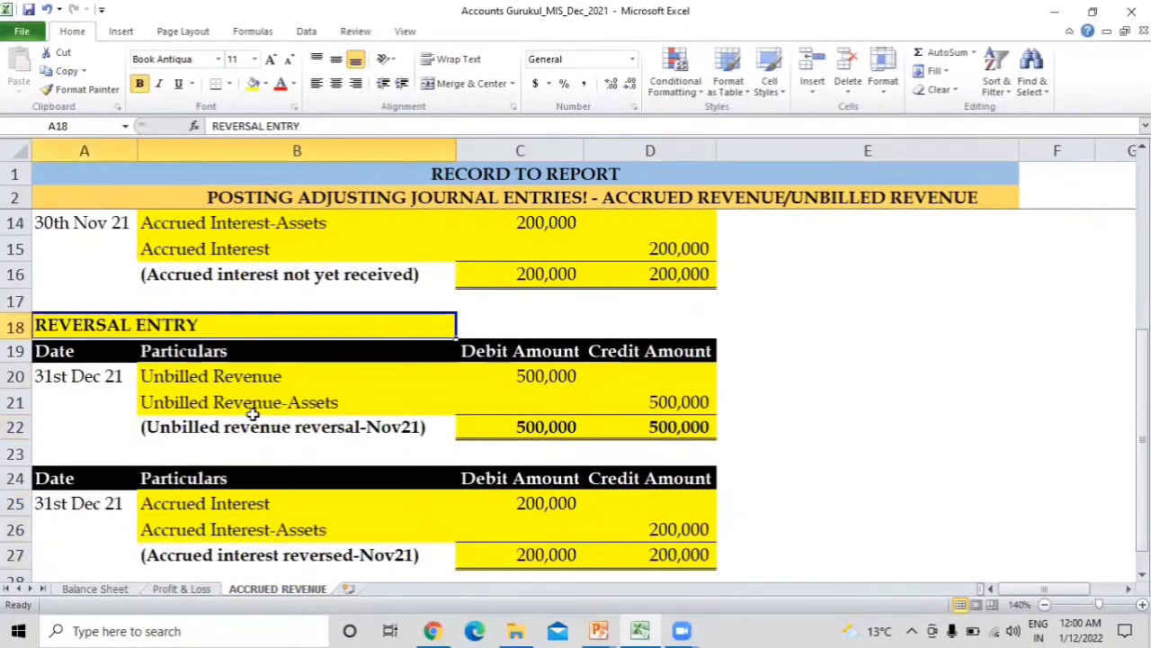
pyautogui.press('Up')
pyautogui.press('Up')
pyautogui.press('Up')
pyautogui.press('Up')
pyautogui.press('Up')
pyautogui.press('Up')
pyautogui.press('Up')
pyautogui.press('Up')
pyautogui.press('Down')
pyautogui.press('Down')
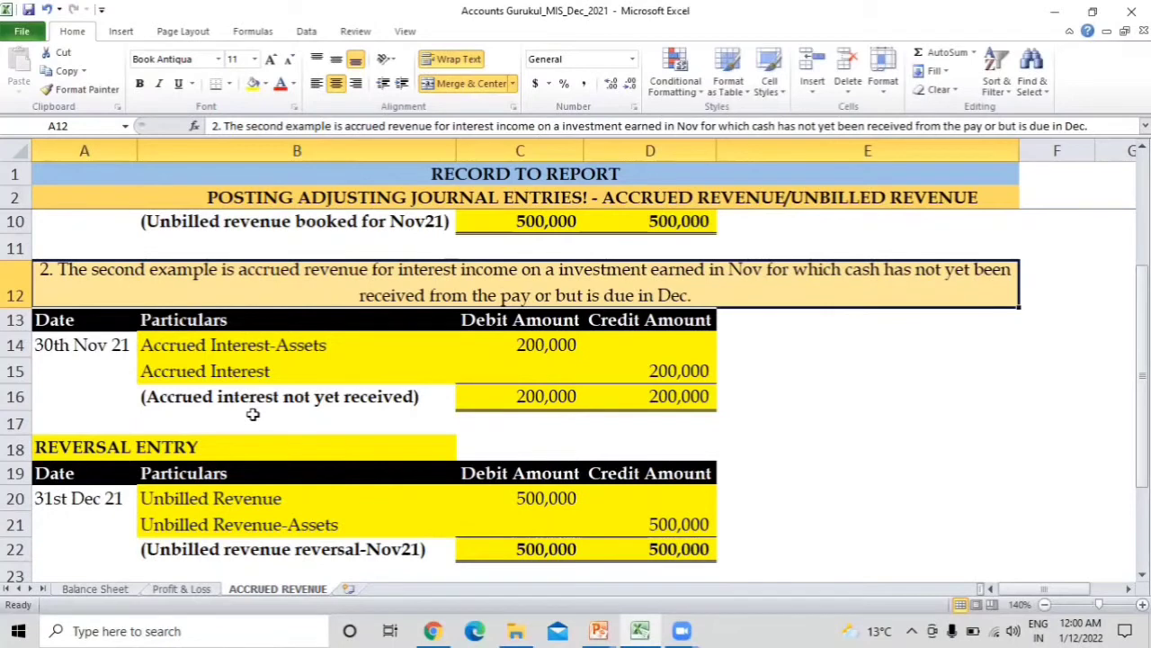
pyautogui.press('Down')
pyautogui.press('Down')
pyautogui.press('Right')
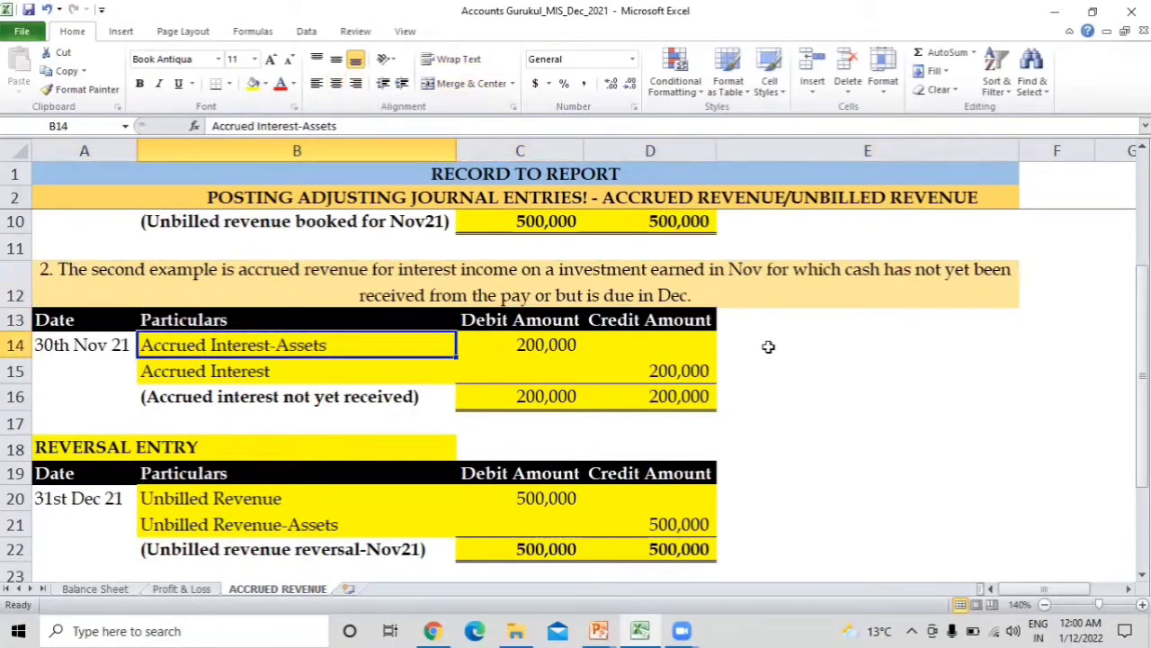
pyautogui.click(815, 329)
# Put the note 'AR Dr' in E13, moving the misplaced 'AR' over from F13.
pyautogui.press('Right')
pyautogui.click(814, 328)
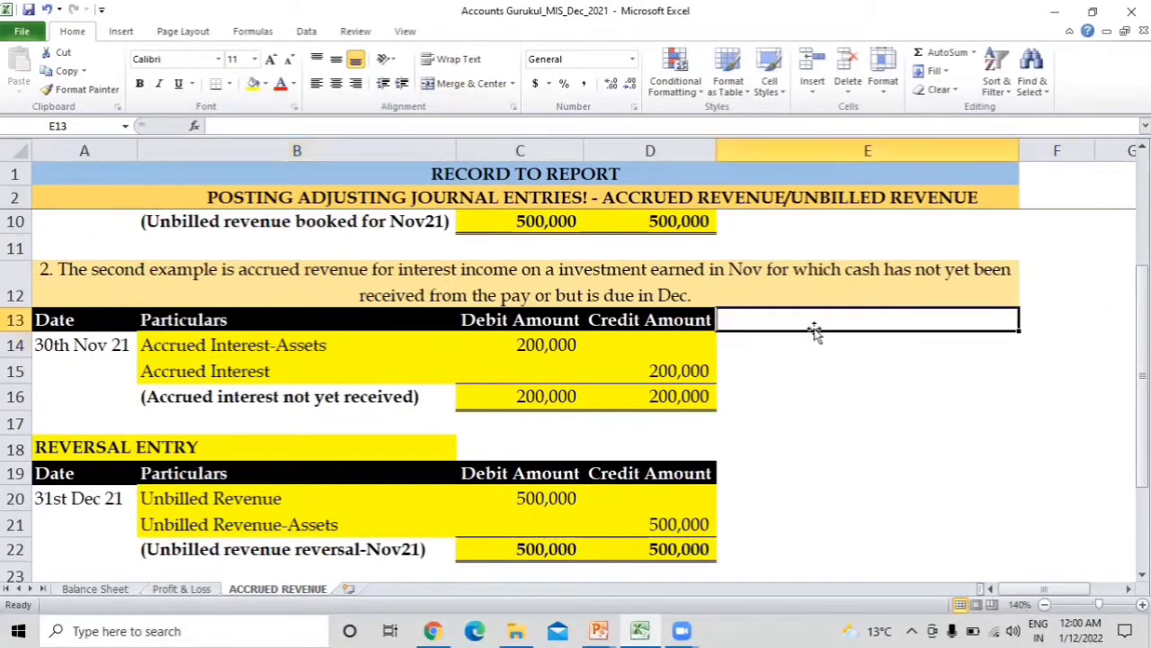
pyautogui.press('Right')
pyautogui.write('AR')
pyautogui.press('Return')
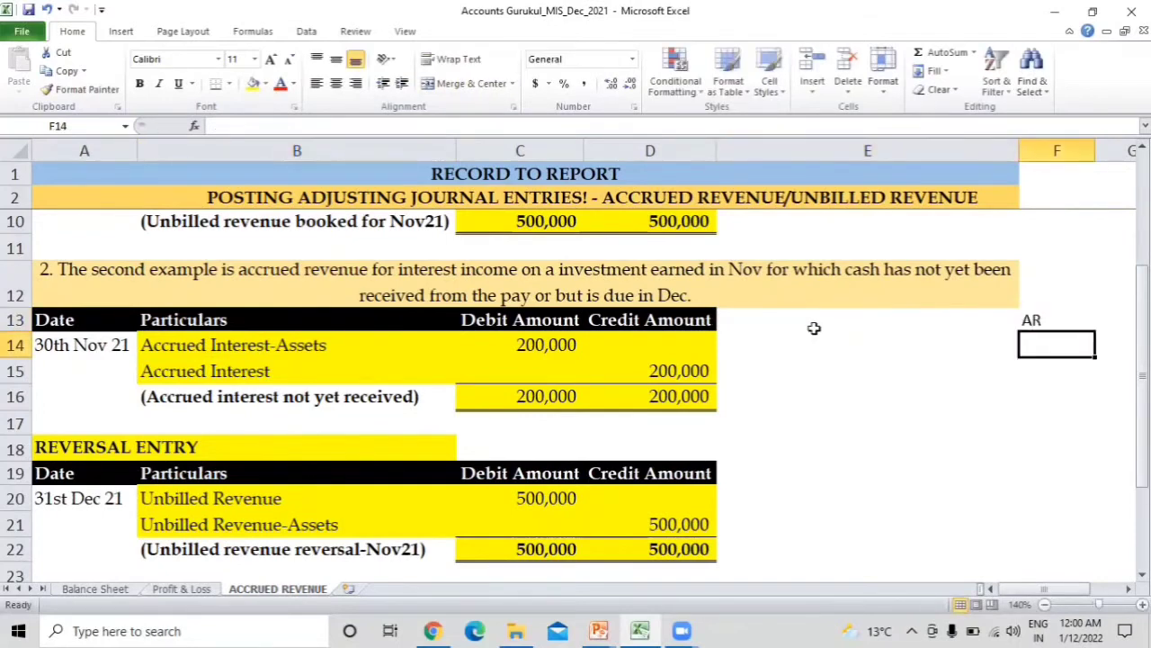
pyautogui.press('Right')
pyautogui.press('Up')
pyautogui.press('Left')
pyautogui.hotkey('ctrl', 'x')
pyautogui.click(814, 329)
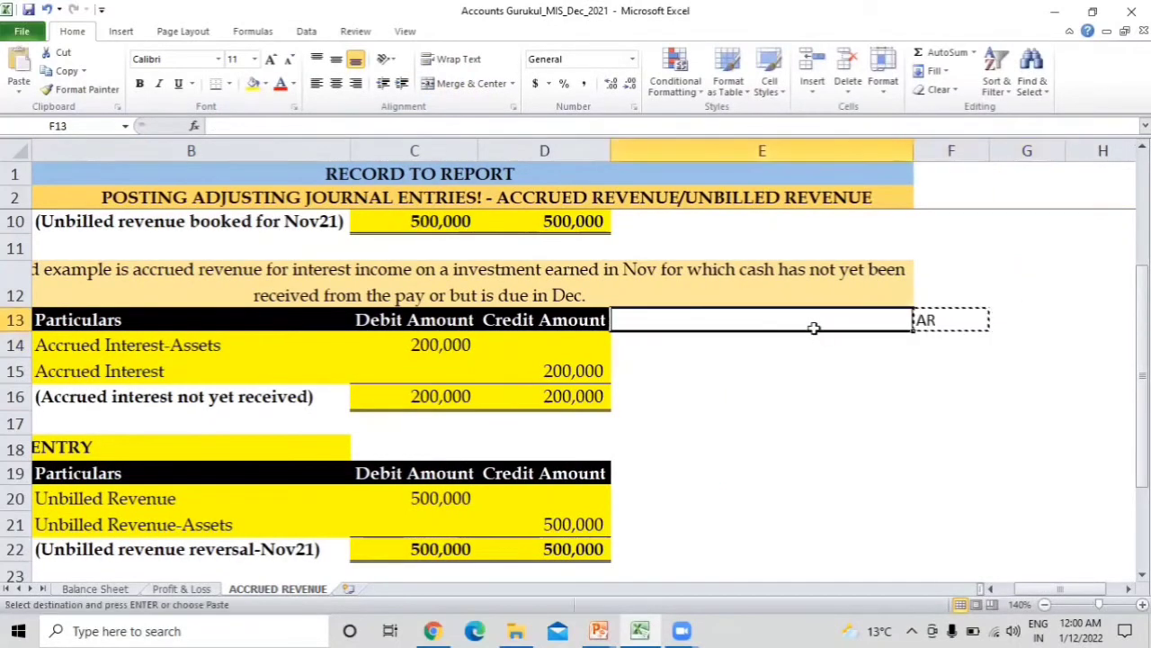
pyautogui.hotkey('ctrl', 'v')
pyautogui.doubleClick(814, 328)
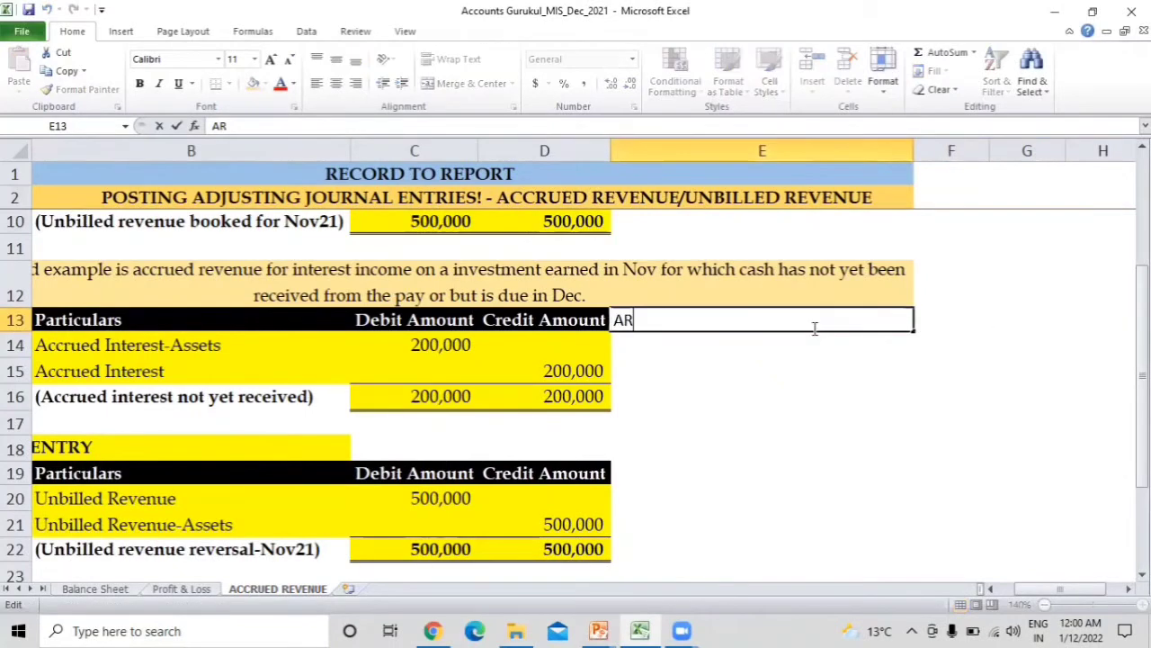
pyautogui.write('Dr')
pyautogui.press('Return')
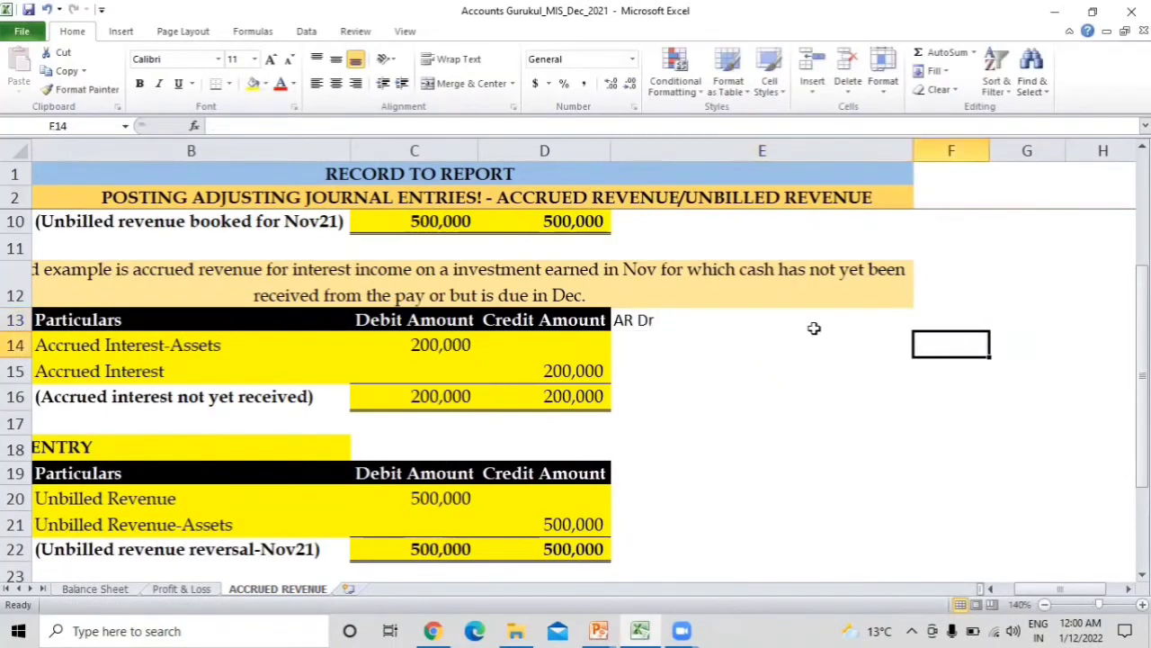
# Add the note 'Revenue Ac' in E14 beneath it.
pyautogui.click(814, 333)
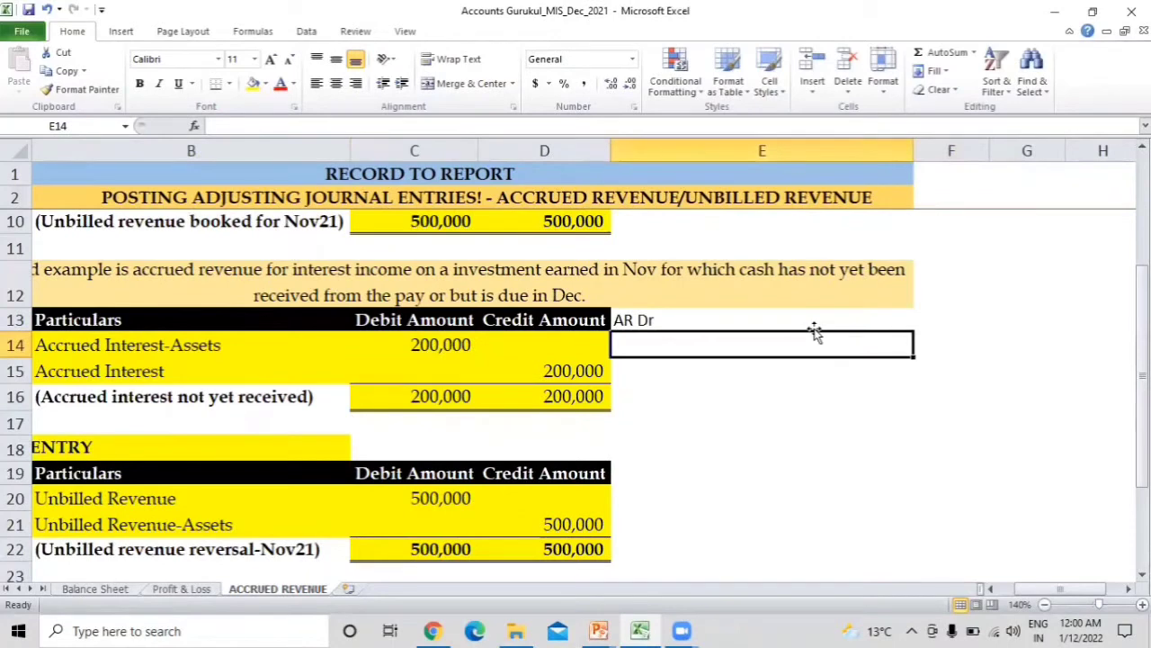
pyautogui.write('Reven')
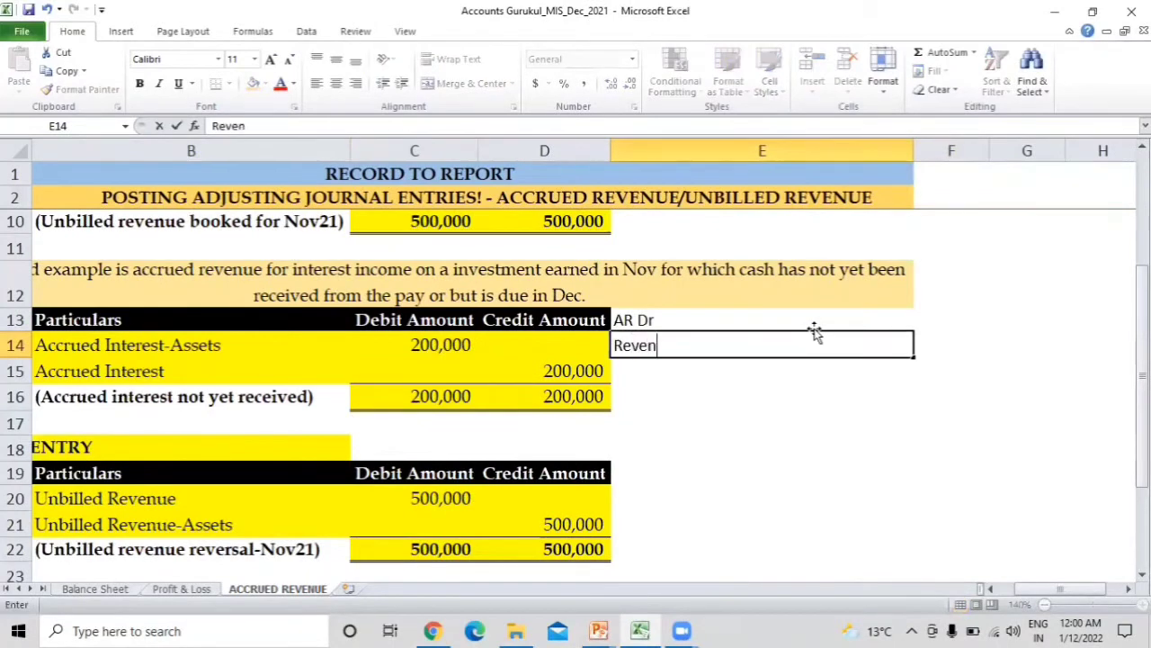
pyautogui.write('ue Ac')
pyautogui.press('Return')
pyautogui.press('Right')
pyautogui.press('Left')
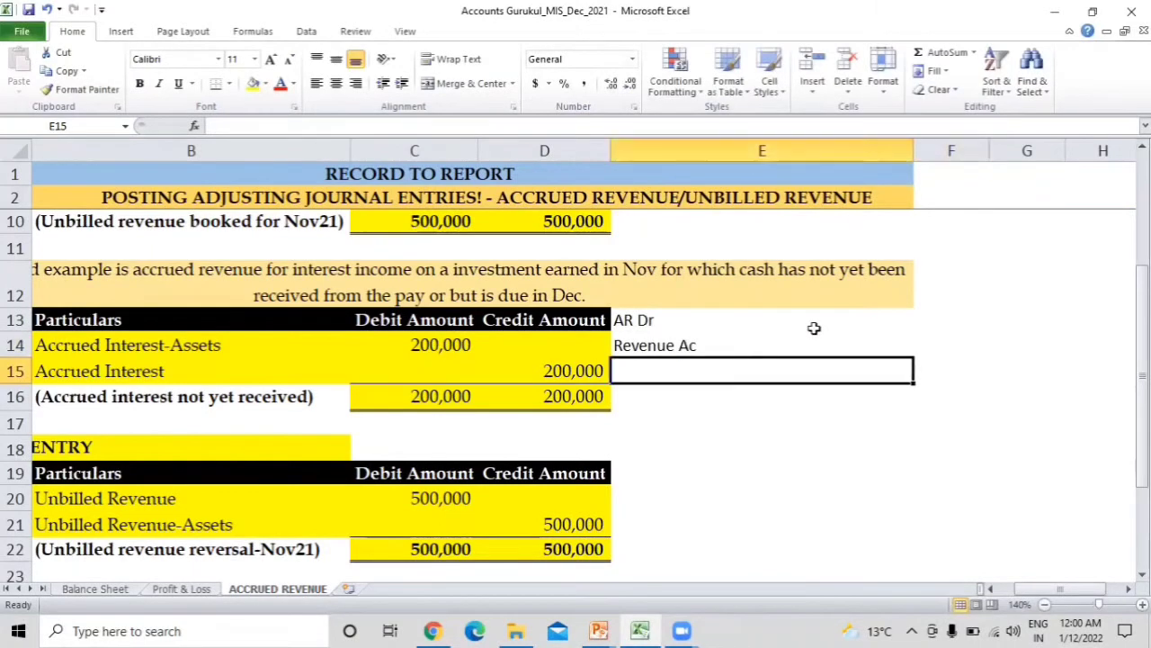
pyautogui.press('Left')
pyautogui.press('Left')
pyautogui.press('Left')
pyautogui.press('Left')
pyautogui.press('Up')
pyautogui.press('Up')
pyautogui.press('Right')
pyautogui.press('Right')
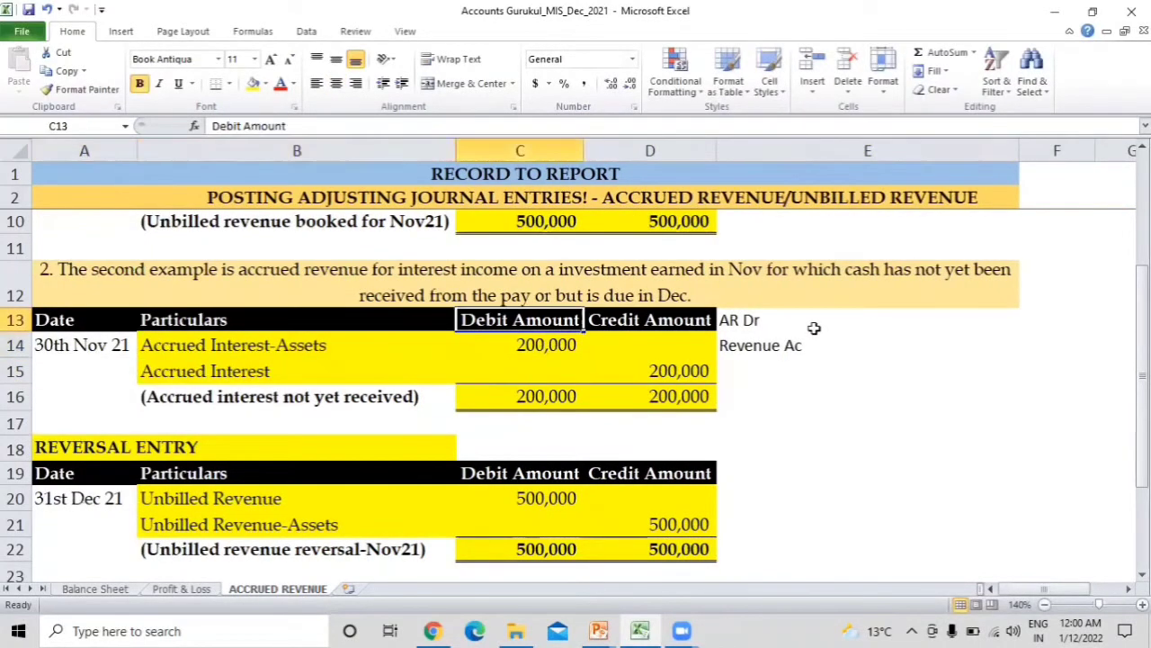
pyautogui.press('Left')
pyautogui.press('Left')
pyautogui.press('Up')
pyautogui.press('Up')
pyautogui.press('Up')
pyautogui.press('Up')
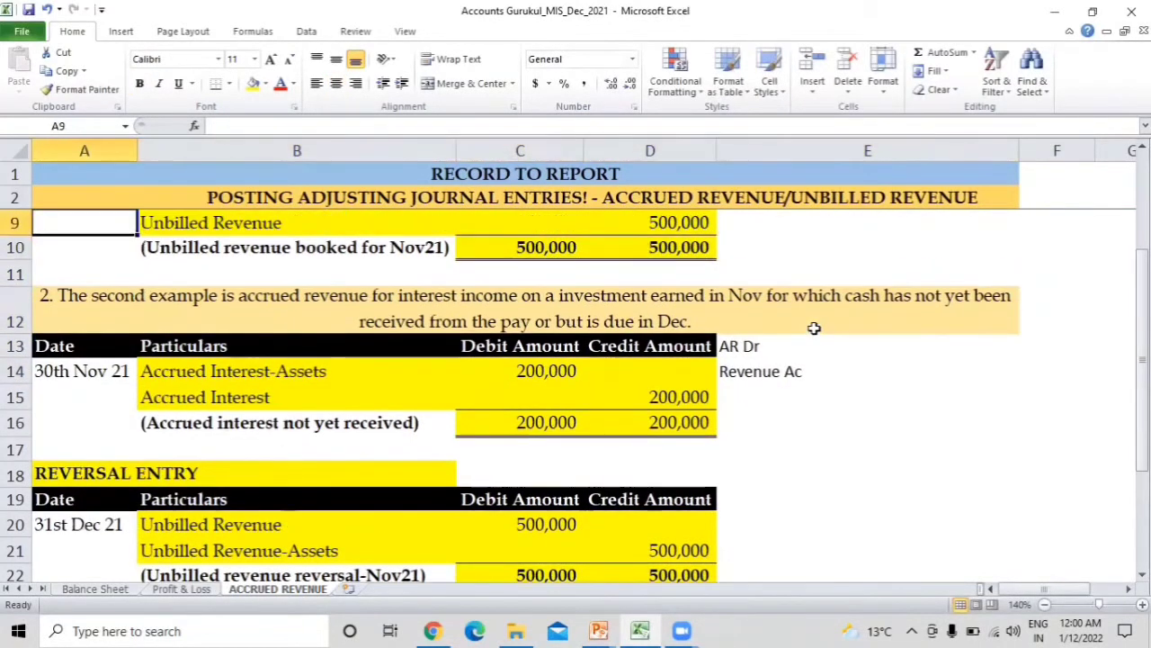
pyautogui.press('Down')
pyautogui.press('Down')
pyautogui.press('Down')
pyautogui.press('Down')
pyautogui.press('Up')
pyautogui.press('Up')
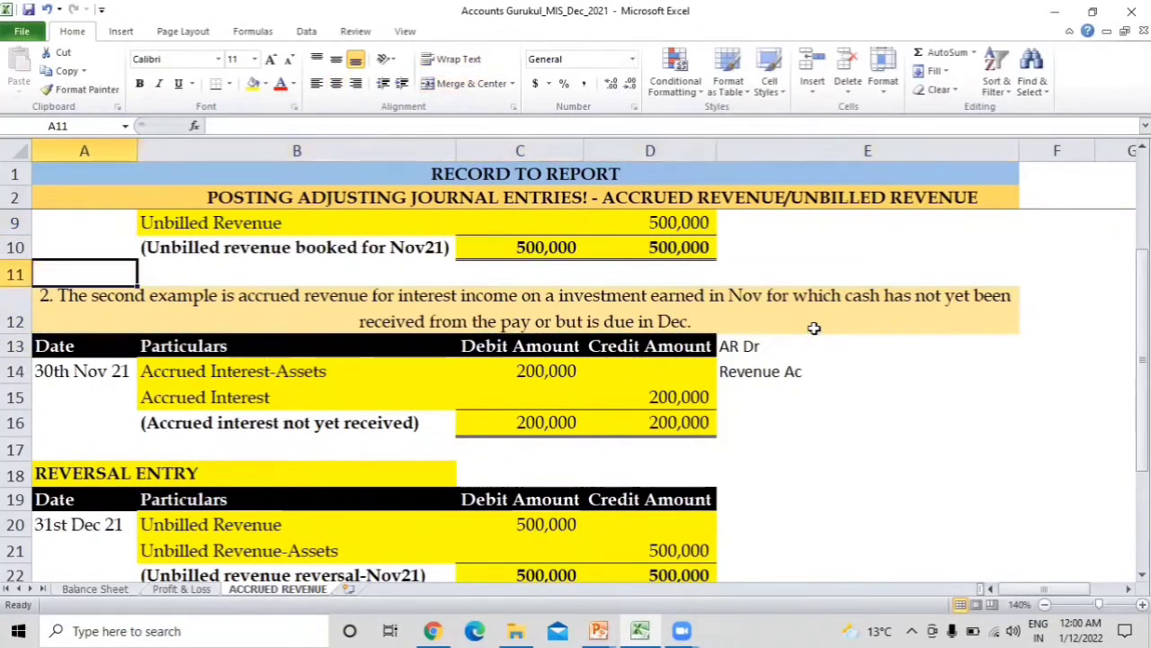
pyautogui.press('Up')
pyautogui.press('Up')
pyautogui.press('Up')
pyautogui.press('Up')
pyautogui.press('Up')
pyautogui.press('Up')
pyautogui.press('Up')
pyautogui.press('Up')
pyautogui.press('Down')
# Check the 31st Dec 21 Unbilled Revenue reversal's debit amount and its linked credit.
pyautogui.press('Down')
pyautogui.press('Down')
pyautogui.press('Down')
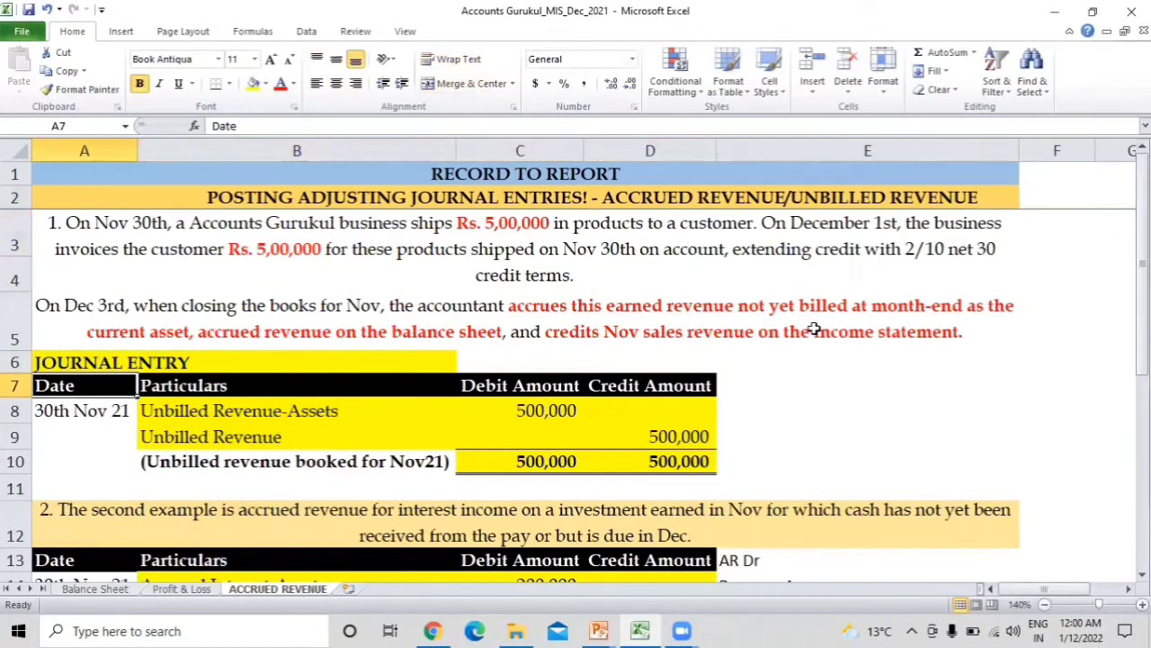
pyautogui.press('Down')
pyautogui.press('Down')
pyautogui.press('Down')
pyautogui.press('Down')
pyautogui.press('Down')
pyautogui.press('Down')
pyautogui.press('Down')
pyautogui.press('Down')
pyautogui.press('Down')
pyautogui.press('Down')
pyautogui.press('Down')
pyautogui.press('Down')
pyautogui.press('Down')
pyautogui.press('Down')
pyautogui.press('Down')
pyautogui.press('Down')
pyautogui.press('Down')
pyautogui.press('Down')
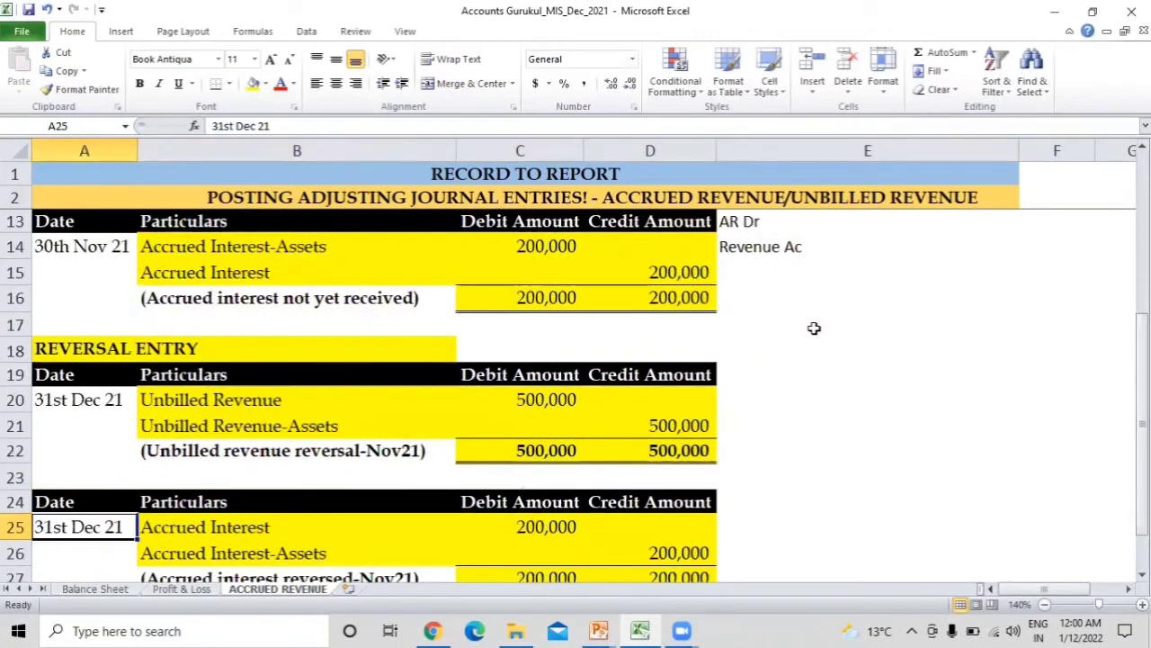
pyautogui.press('Up')
pyautogui.press('Up')
pyautogui.press('Up')
pyautogui.press('Up')
pyautogui.press('Up')
pyautogui.press('Up')
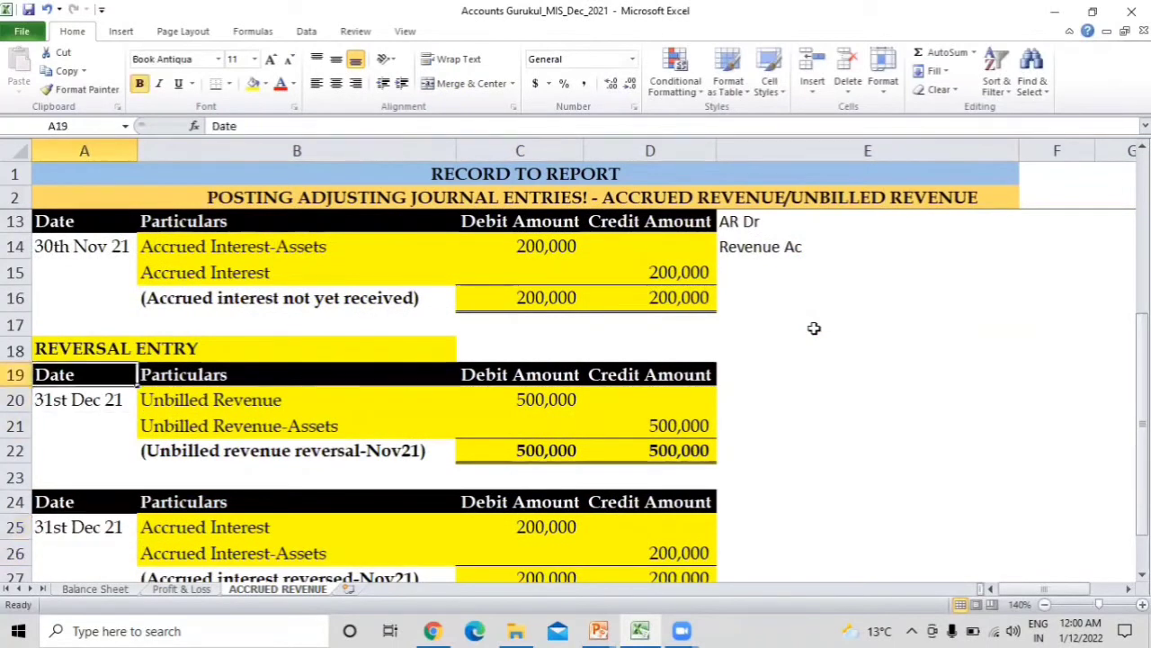
pyautogui.press('Down')
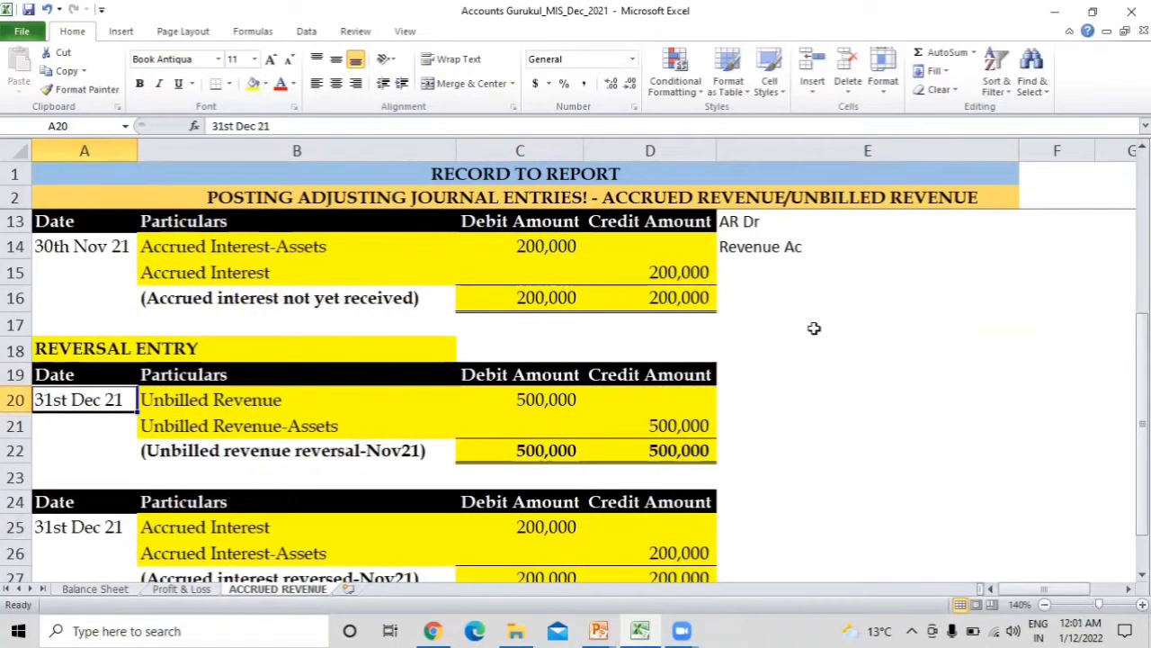
pyautogui.press('Right')
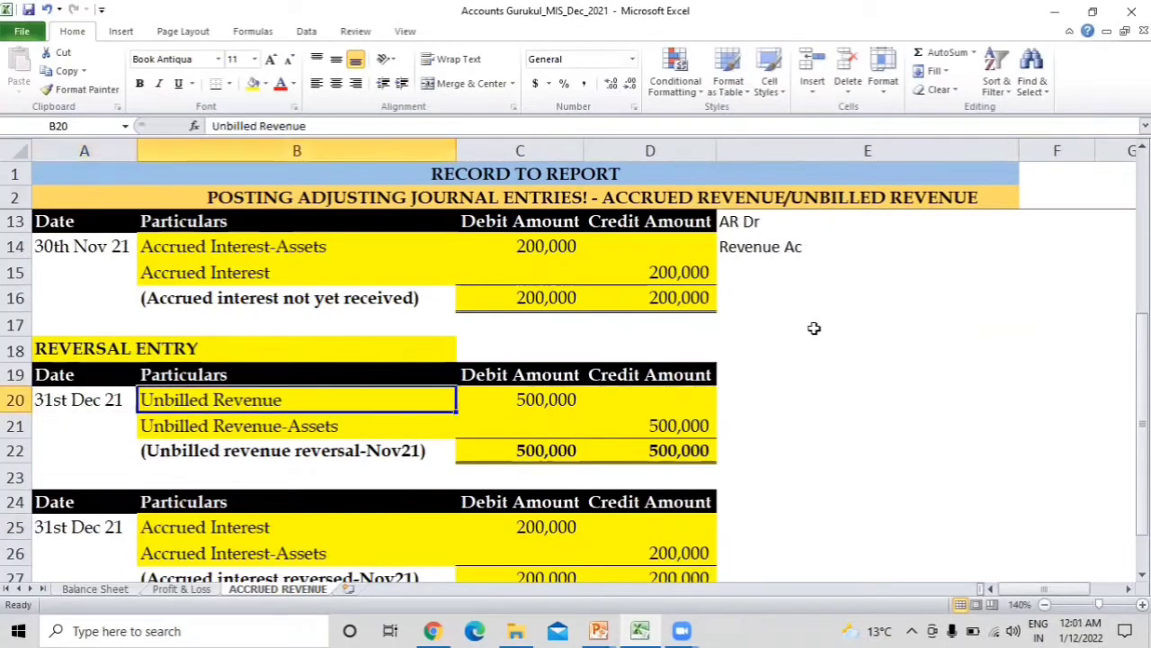
pyautogui.press('Up')
pyautogui.press('pageup')
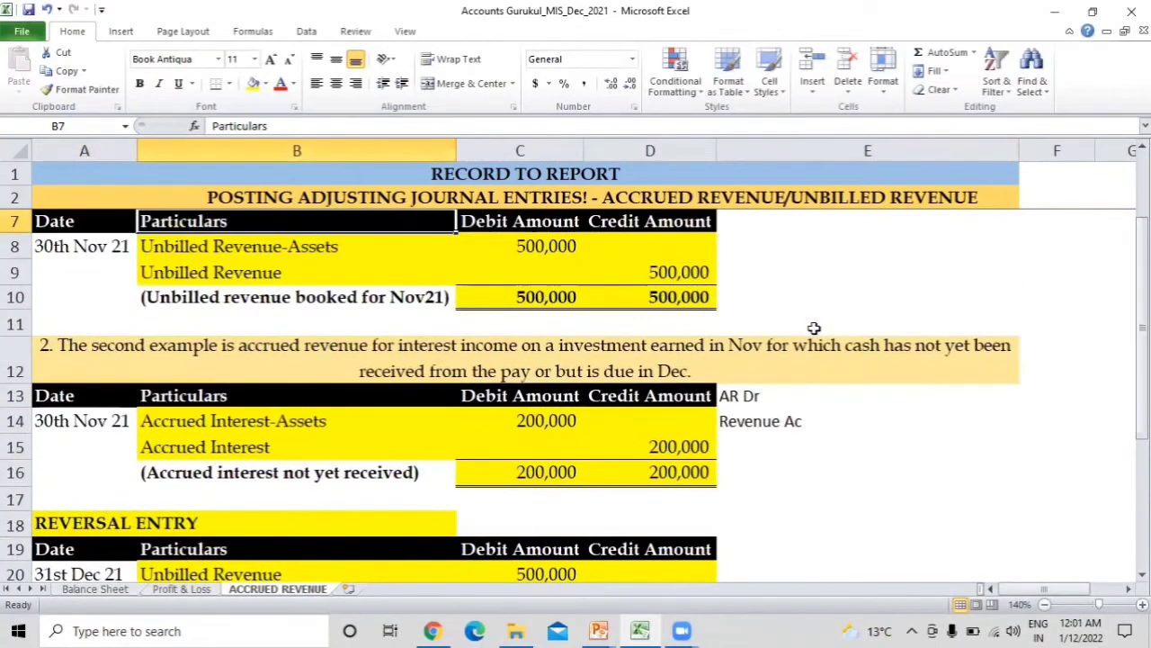
pyautogui.press('Down')
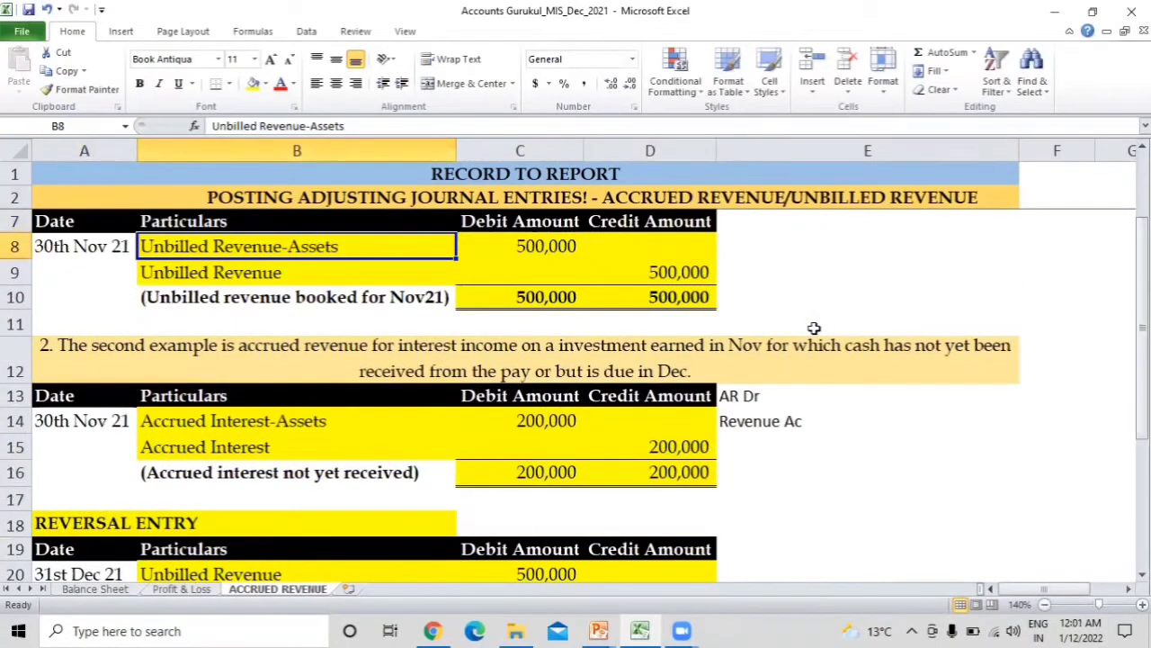
pyautogui.press('Down')
pyautogui.press('Down')
pyautogui.press('Down')
pyautogui.press('Down')
pyautogui.press('Down')
pyautogui.press('Down')
pyautogui.press('Down')
pyautogui.press('Down')
pyautogui.press('Down')
pyautogui.press('Down')
pyautogui.press('Down')
pyautogui.press('Down')
pyautogui.press('Down')
pyautogui.press('Down')
pyautogui.press('Down')
pyautogui.press('Down')
pyautogui.press('Down')
pyautogui.press('Down')
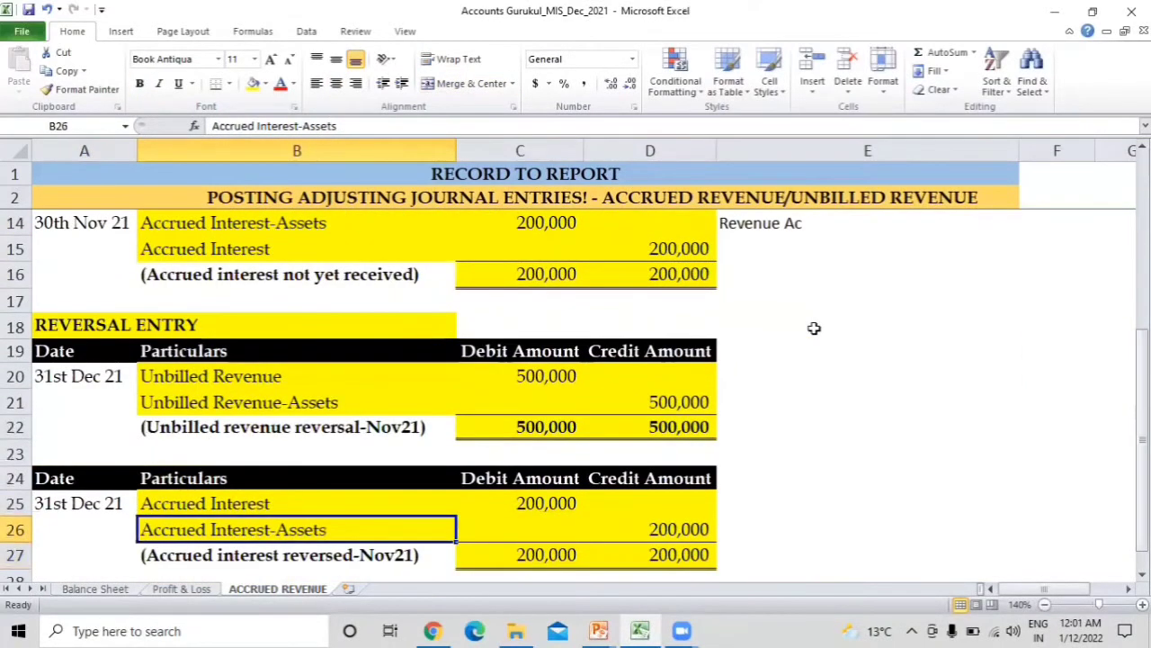
pyautogui.press('Up')
pyautogui.press('Up')
pyautogui.press('Up')
pyautogui.press('Up')
pyautogui.press('Up')
pyautogui.press('Up')
pyautogui.press('Right')
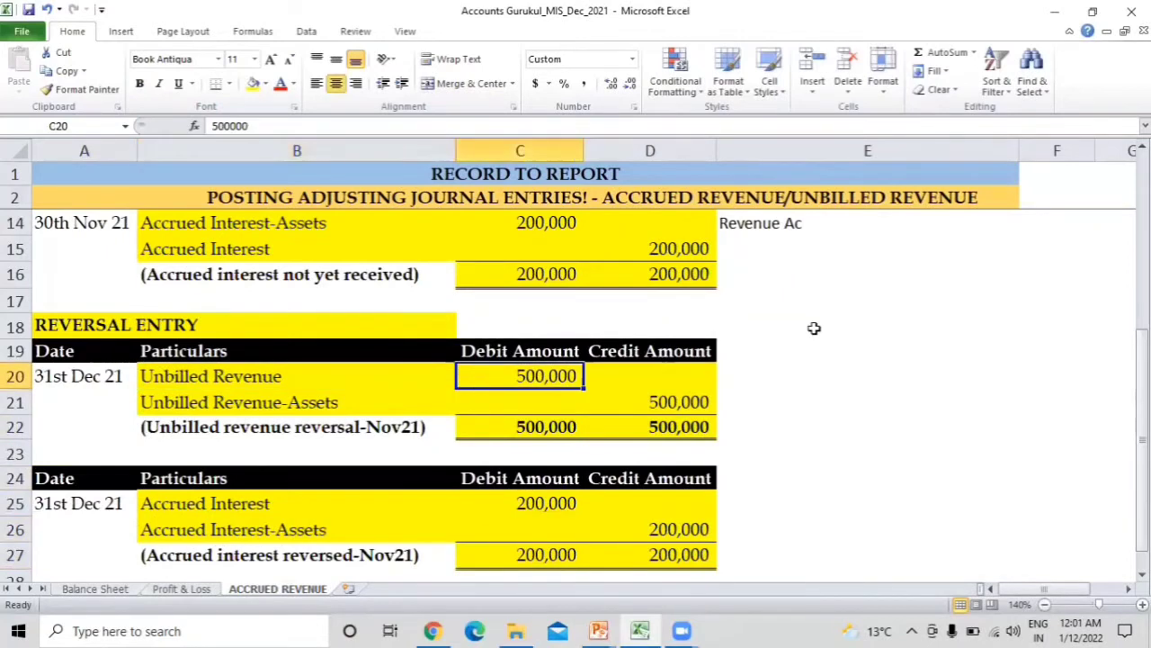
pyautogui.press('Down')
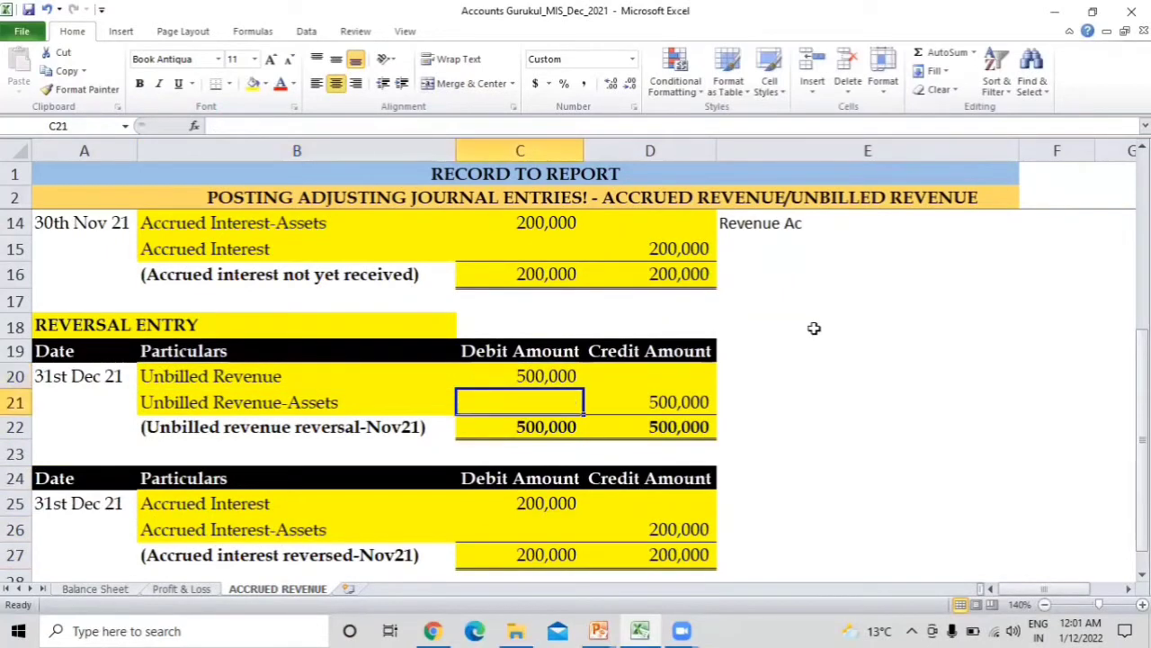
pyautogui.press('Left')
pyautogui.press('Right')
pyautogui.press('Right')
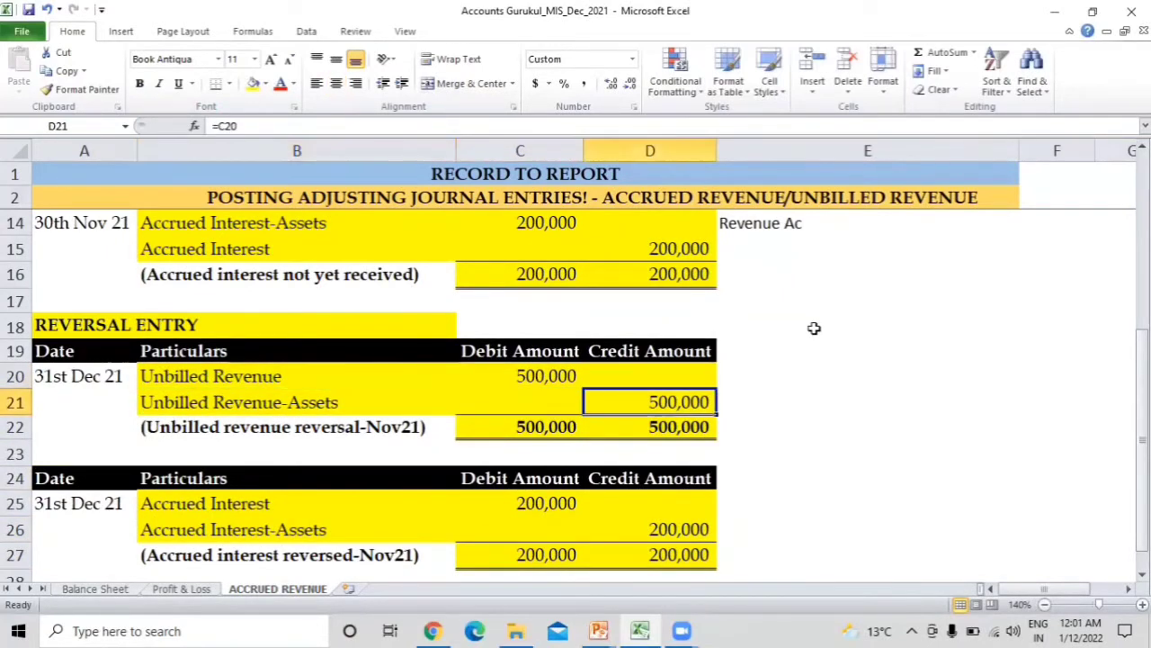
pyautogui.press('Down')
pyautogui.press('Left')
pyautogui.press('Left')
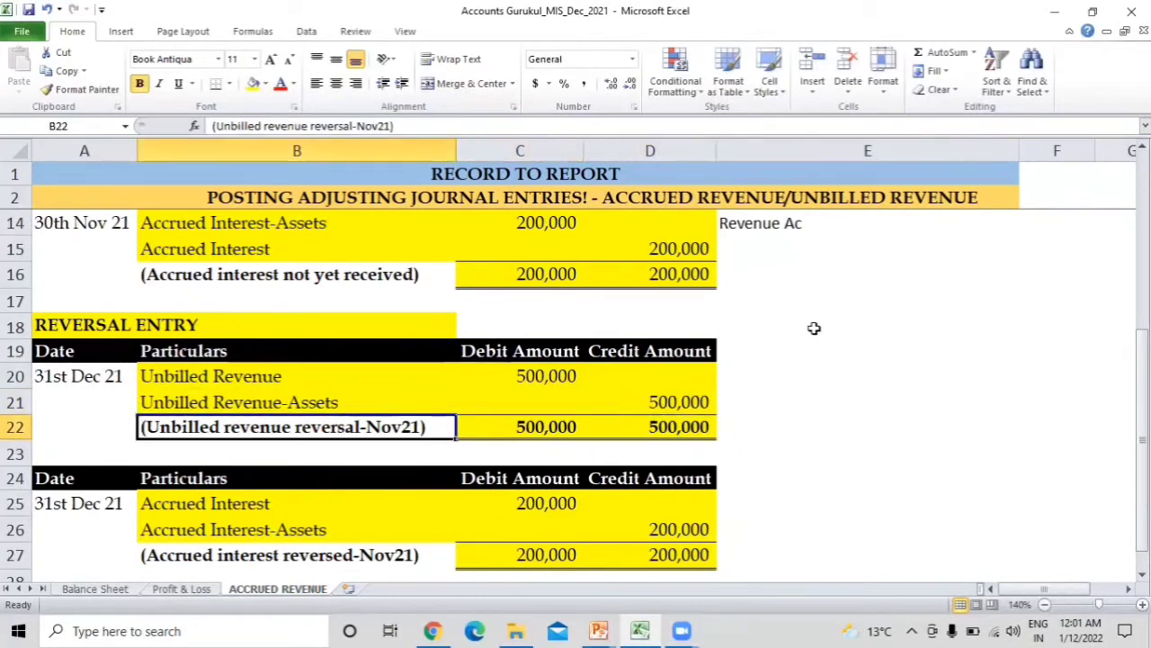
pyautogui.press('Down')
pyautogui.press('Down')
pyautogui.press('Down')
pyautogui.press('Down')
pyautogui.press('Down')
pyautogui.press('Down')
pyautogui.press('Down')
pyautogui.press('Down')
pyautogui.press('Down')
# Verify the 200,000 Accrued Interest reversal's linked credit and the C27/D27 totals.
pyautogui.press('Up')
pyautogui.press('Up')
pyautogui.press('Up')
pyautogui.press('Up')
pyautogui.press('Up')
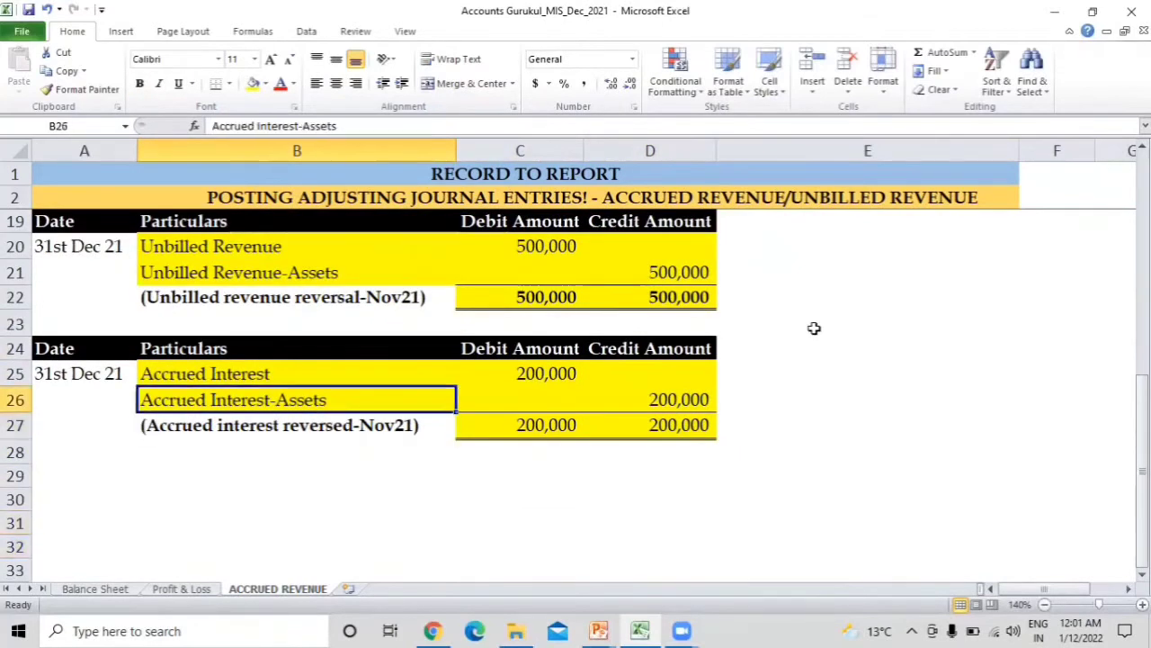
pyautogui.press('Up')
pyautogui.press('Left')
pyautogui.press('Right')
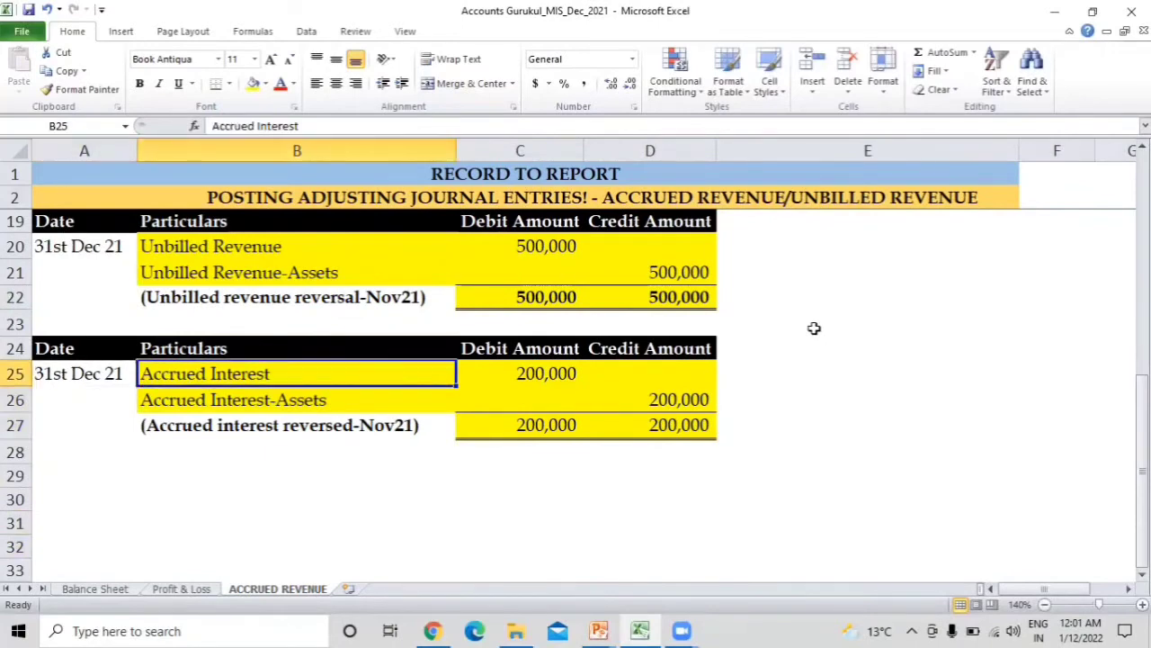
pyautogui.press('Right')
pyautogui.press('Left')
pyautogui.press('Right')
pyautogui.press('Down')
pyautogui.press('Left')
pyautogui.press('Right')
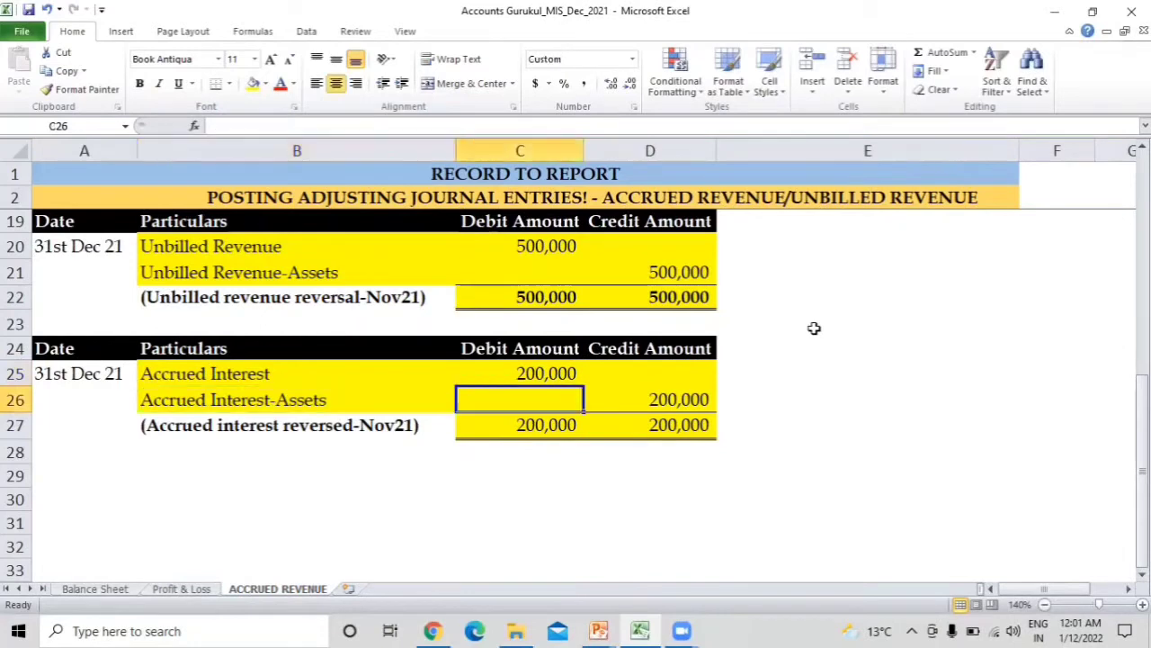
pyautogui.press('Right')
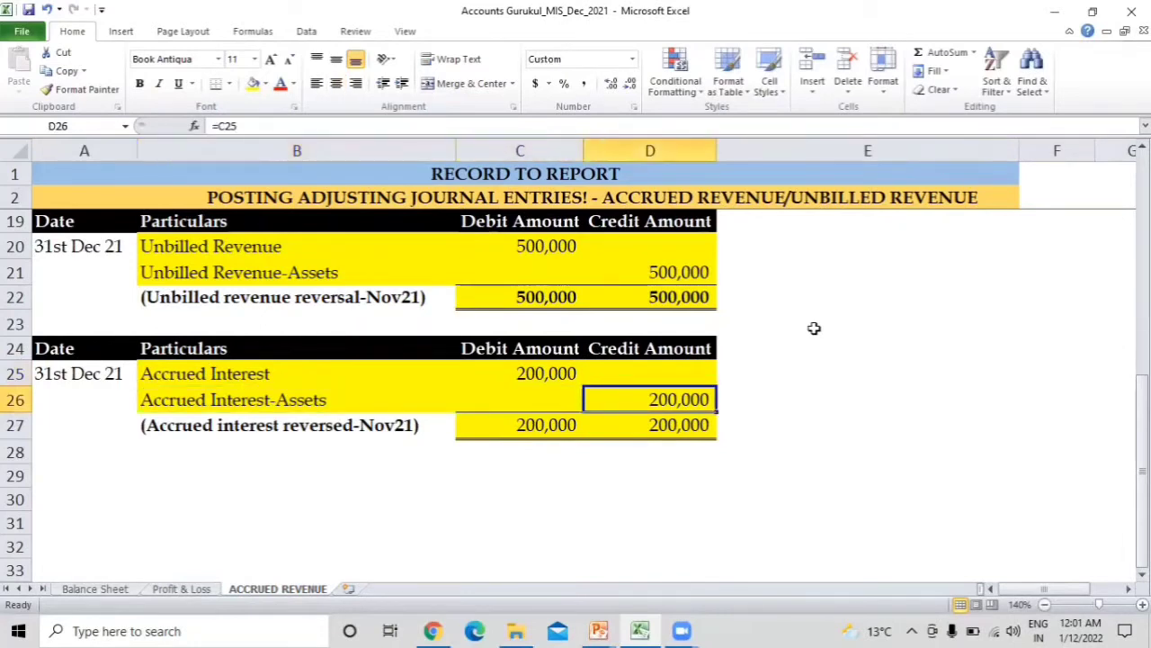
pyautogui.press('Down')
pyautogui.press('Left')
pyautogui.press('Left')
pyautogui.press('Right')
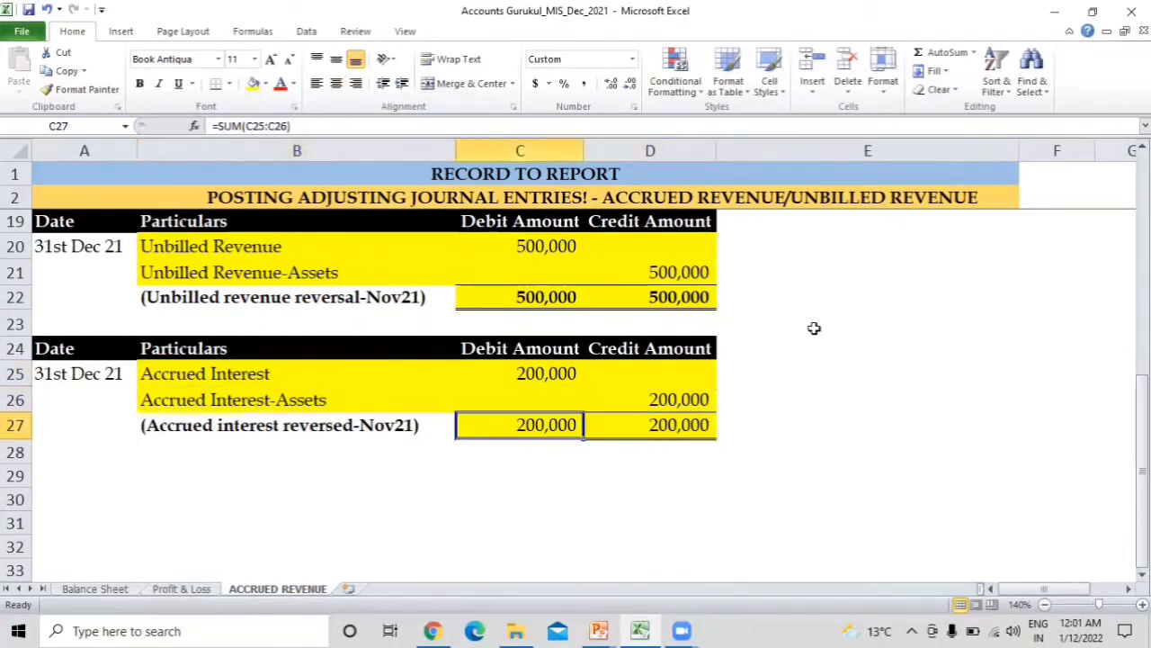
pyautogui.press('Right')
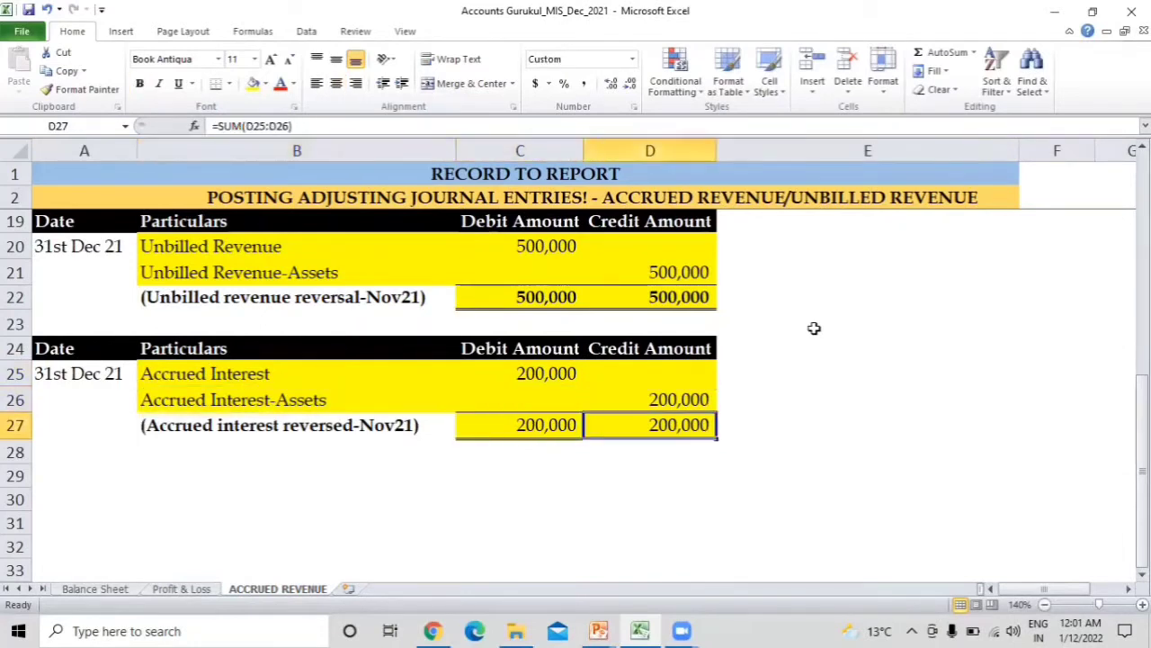
pyautogui.click(168, 592)
# Remove the *0 multiplier from the Dec-21 Services formula so it shows 2,900,000.
pyautogui.click(546, 253)
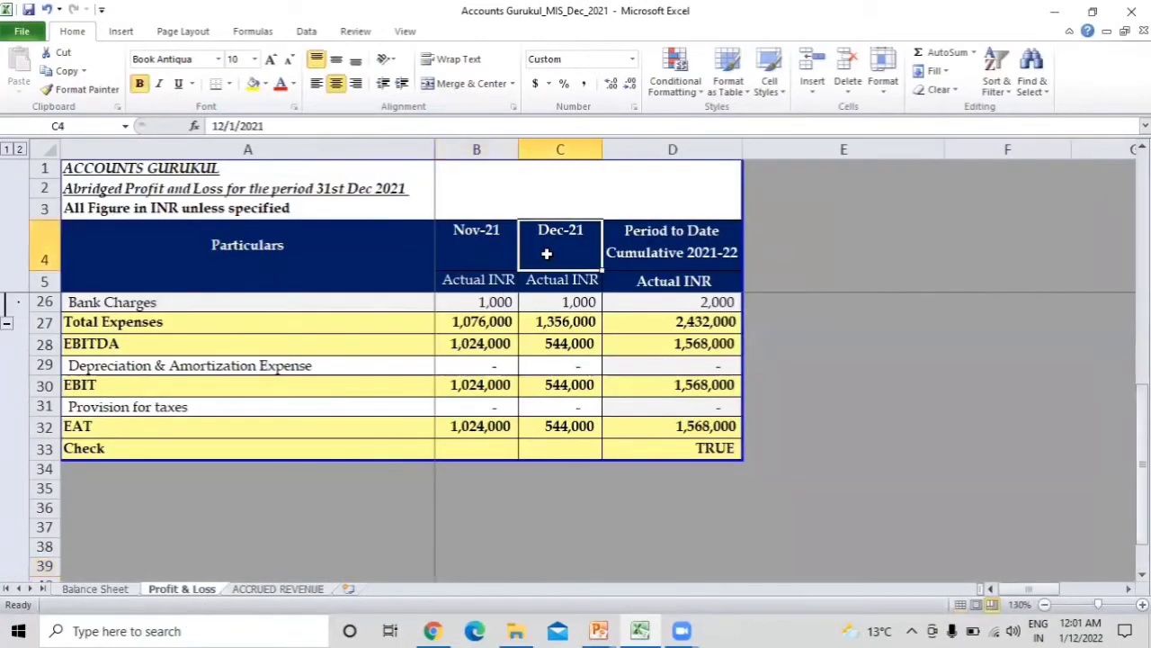
pyautogui.press('Down')
pyautogui.press('Down')
pyautogui.press('Down')
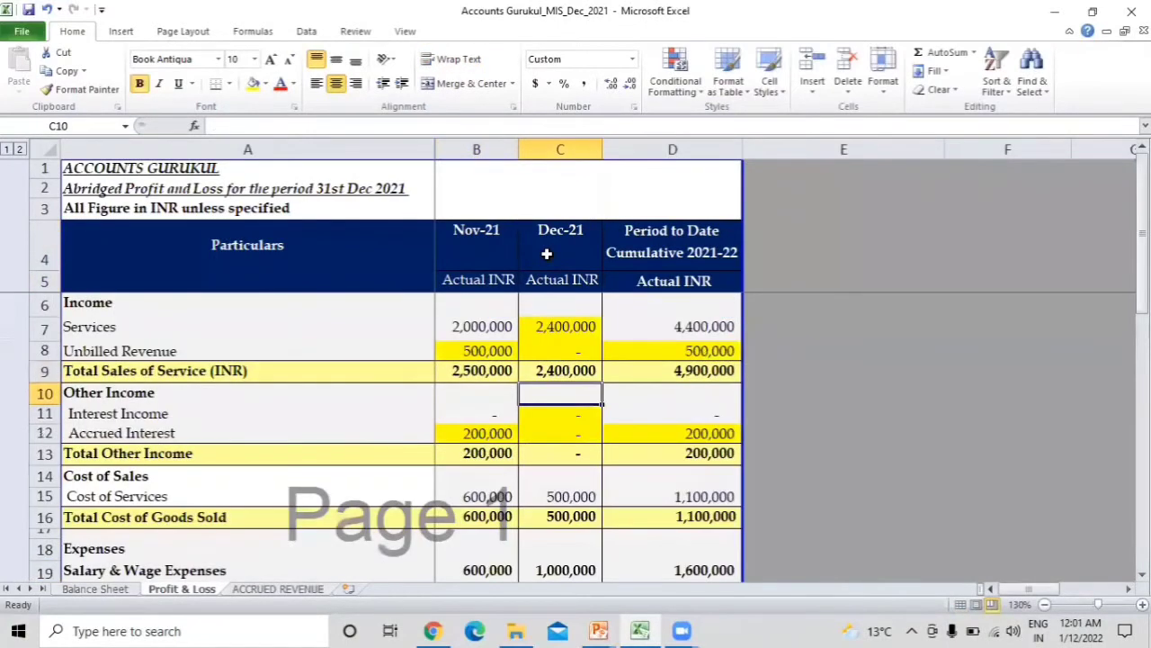
pyautogui.hotkey('ctrl', 'b')
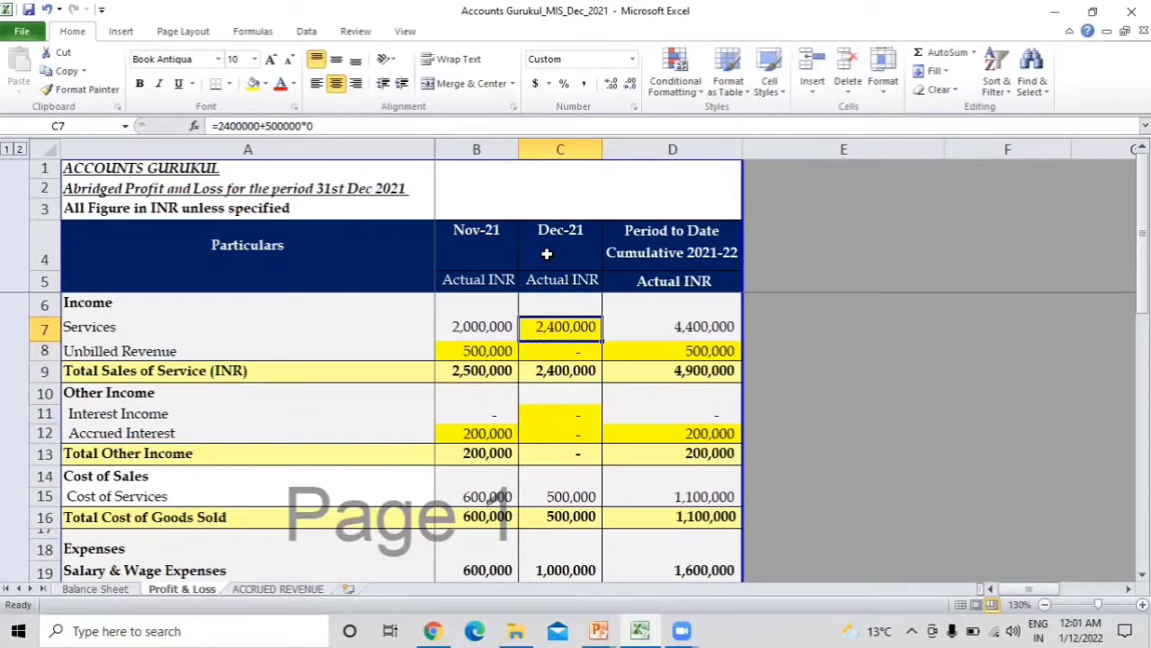
pyautogui.press('Down')
pyautogui.press('Up')
pyautogui.press('Down')
pyautogui.press('Left')
pyautogui.press('Right')
pyautogui.press('Up')
pyautogui.press('F2')
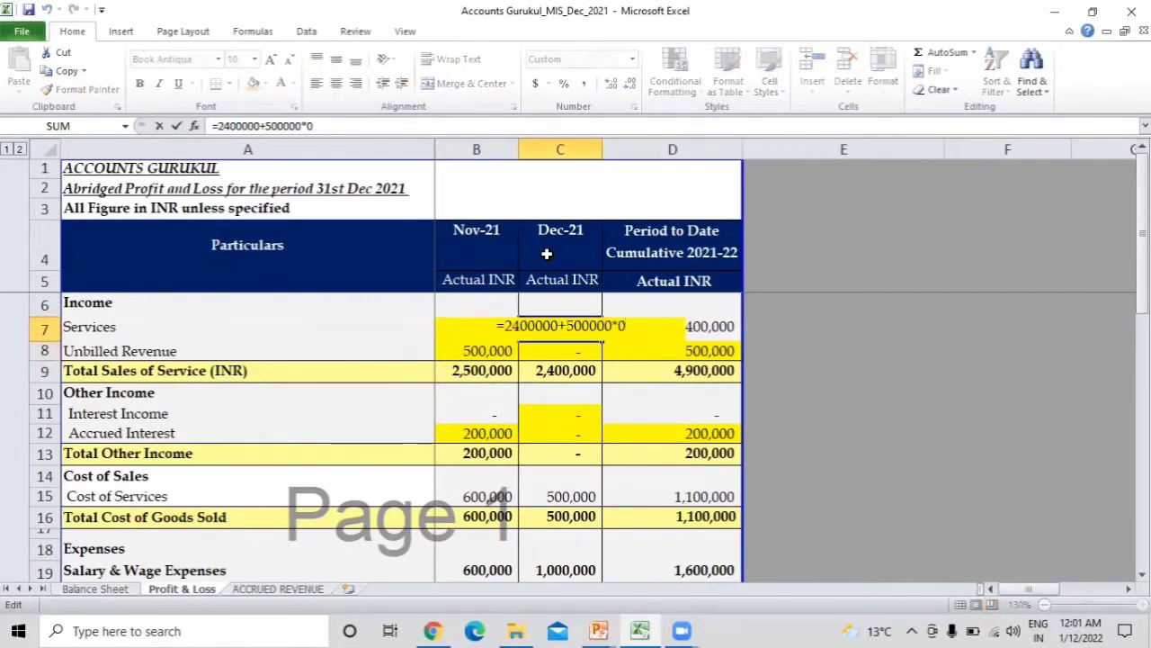
pyautogui.press('BackSpace')
pyautogui.press('BackSpace')
pyautogui.press('Return')
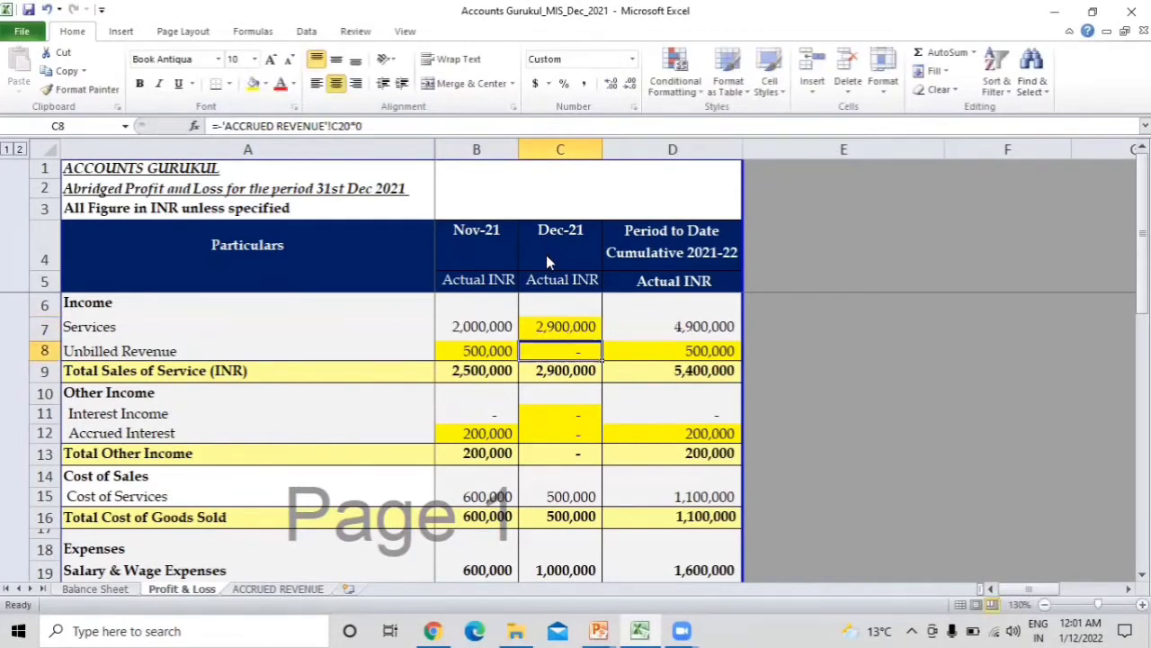
# Strip the *0 from the Dec-21 Unbilled Revenue link so it shows -500,000.
pyautogui.press('Up')
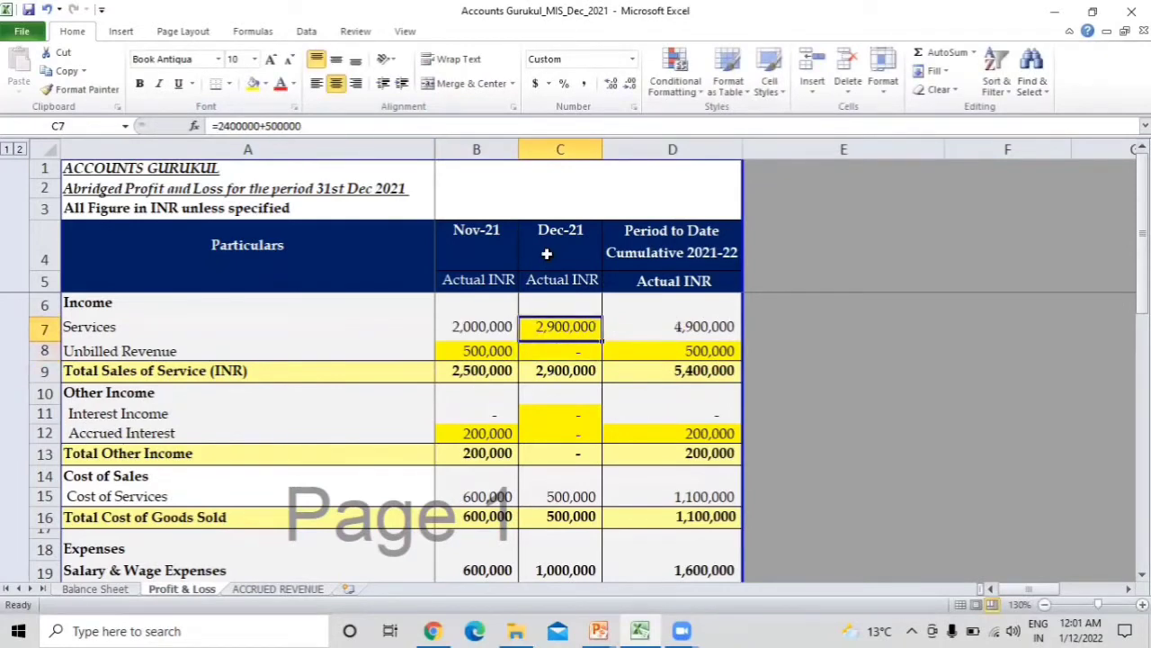
pyautogui.press('Down')
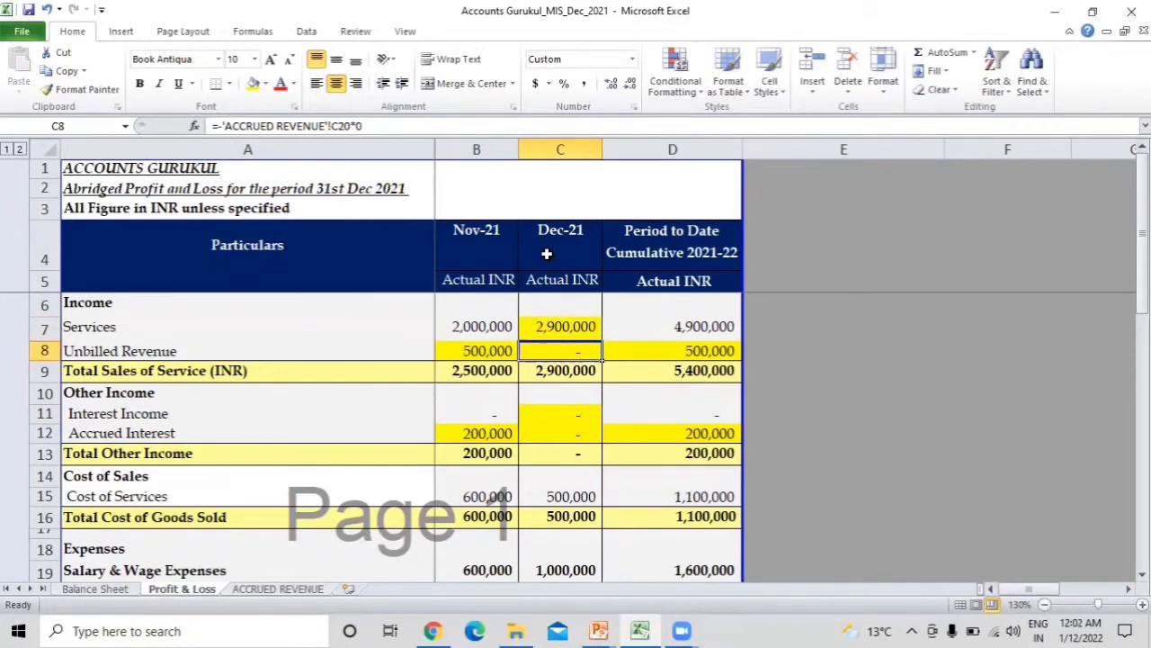
pyautogui.press('F2')
pyautogui.press('BackSpace')
pyautogui.press('BackSpace')
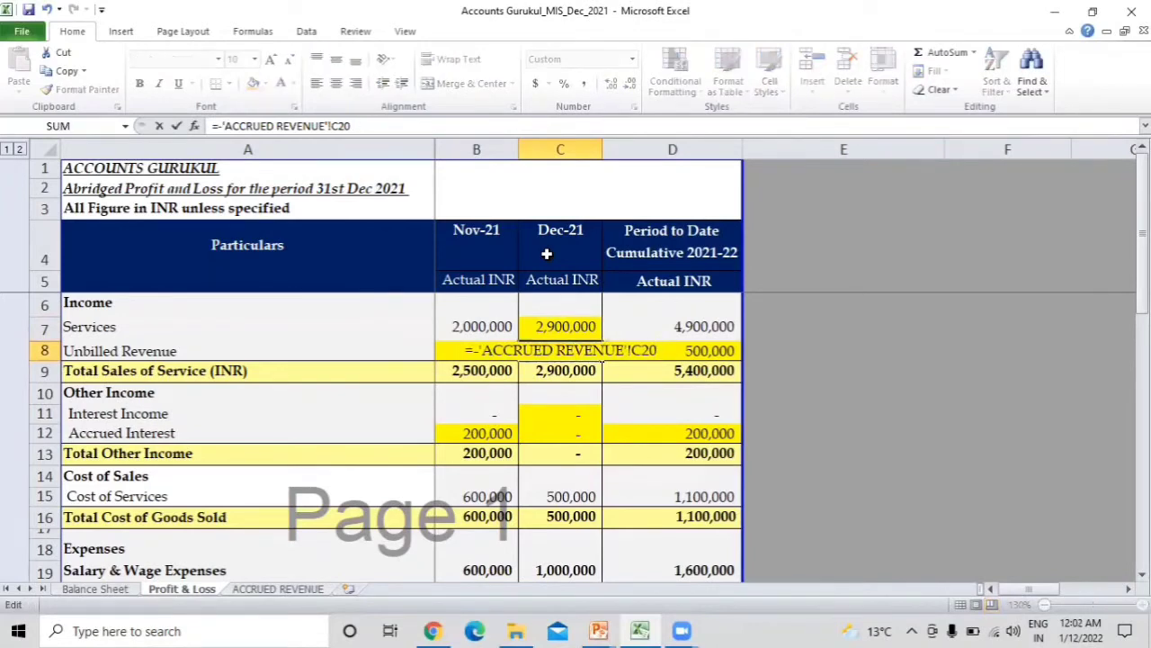
pyautogui.press('Return')
pyautogui.press('Right')
pyautogui.press('Up')
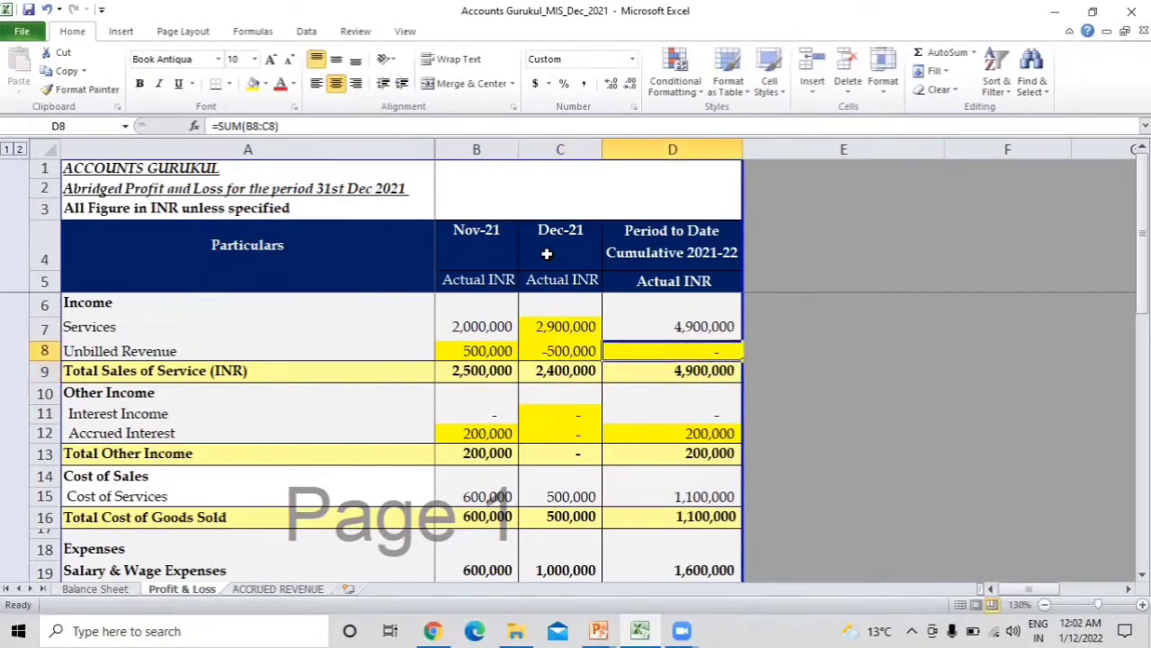
pyautogui.press('Left')
pyautogui.press('Down')
pyautogui.press('F2')
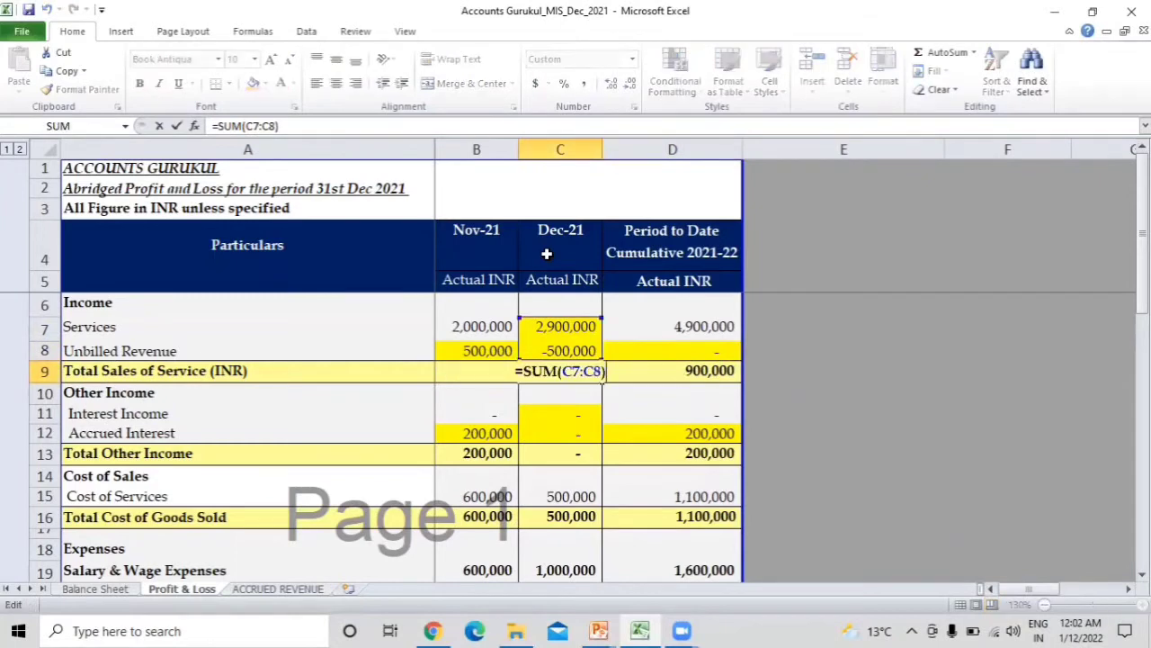
pyautogui.press('Escape')
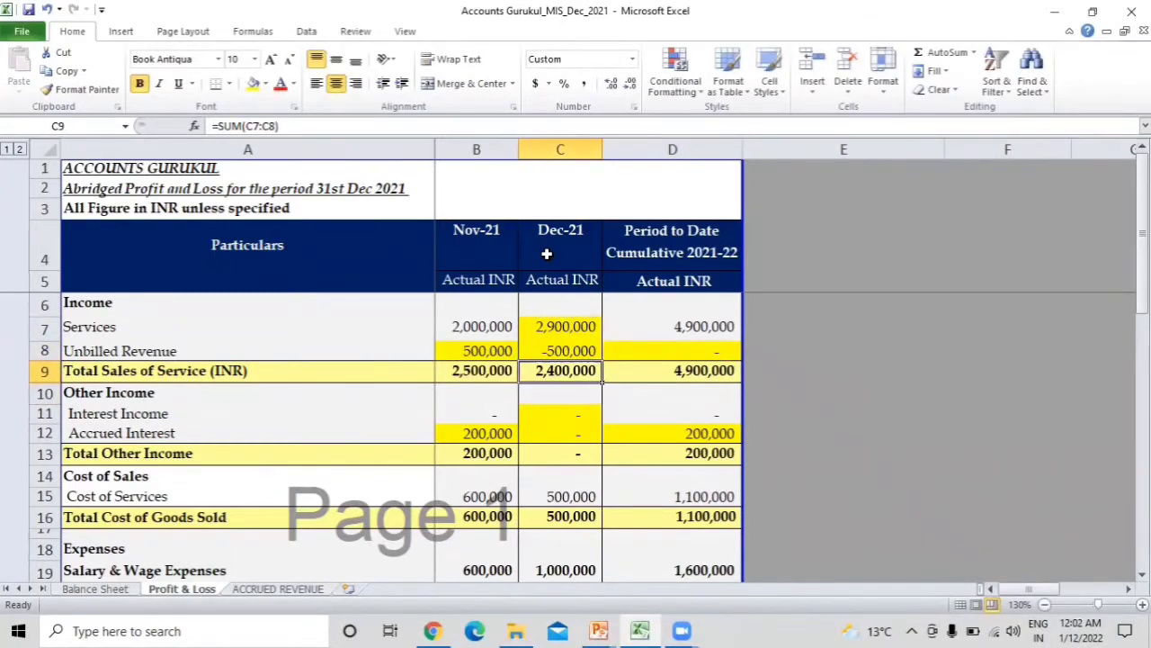
pyautogui.press('Up')
pyautogui.press('Up')
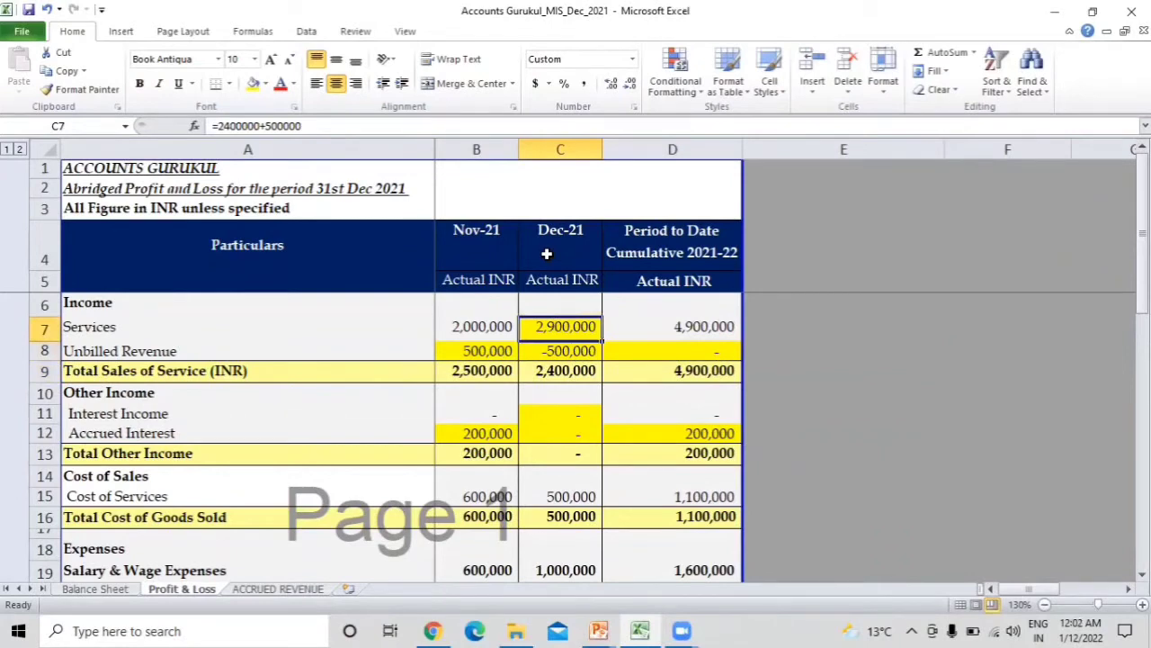
pyautogui.press('Down')
pyautogui.press('Down')
pyautogui.press('Up')
pyautogui.press('Up')
pyautogui.press('Down')
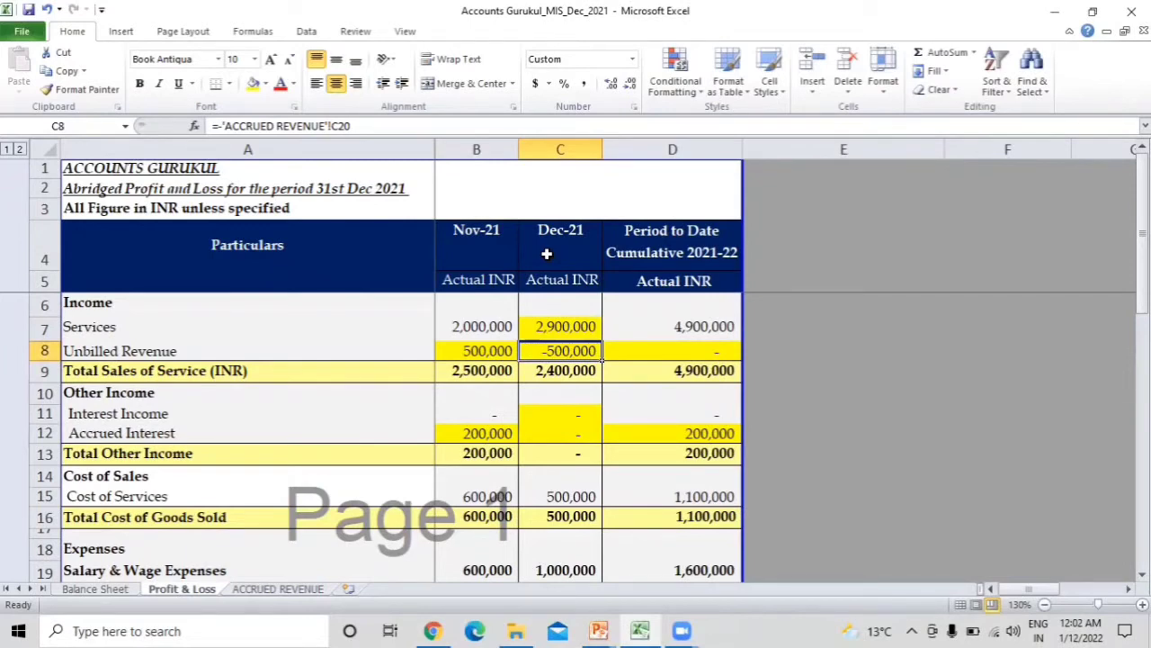
pyautogui.press('Down')
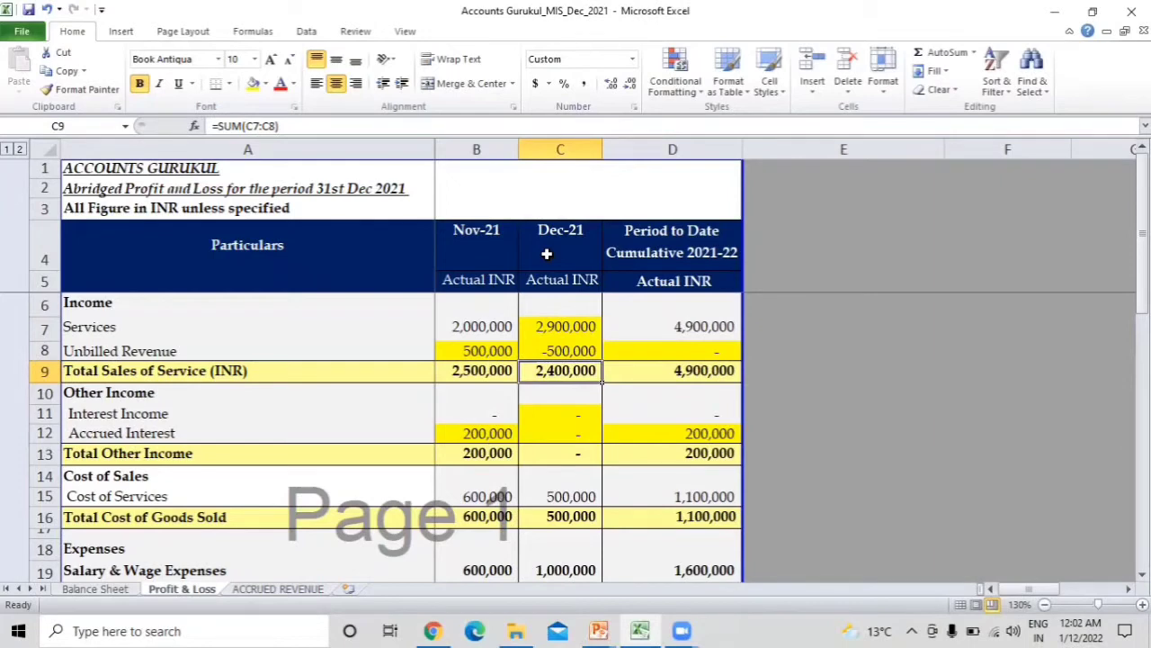
pyautogui.press('Up')
pyautogui.press('Up')
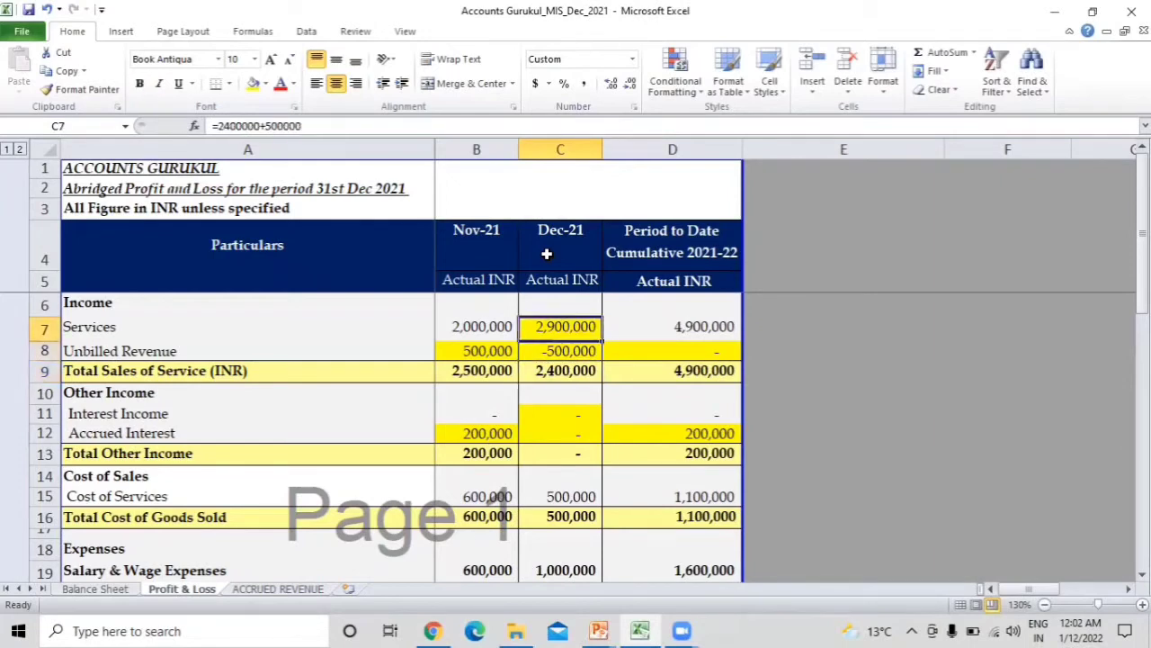
pyautogui.press('Right')
pyautogui.press('Down')
pyautogui.press('Down')
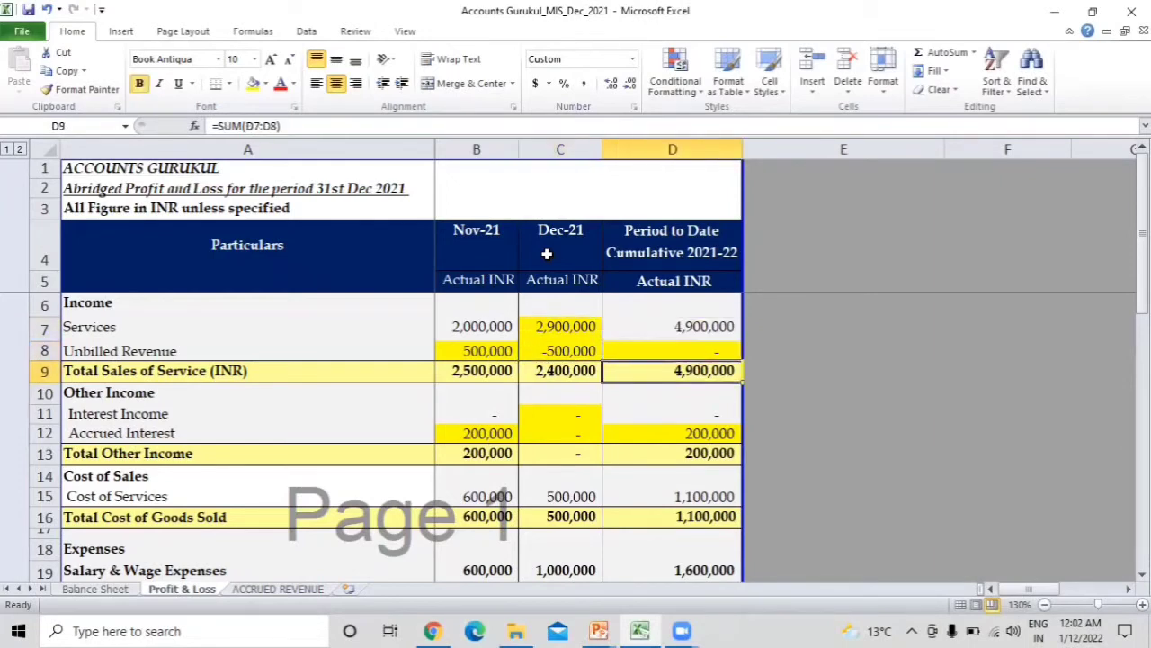
pyautogui.press('F2')
pyautogui.press('Escape')
pyautogui.press('Left')
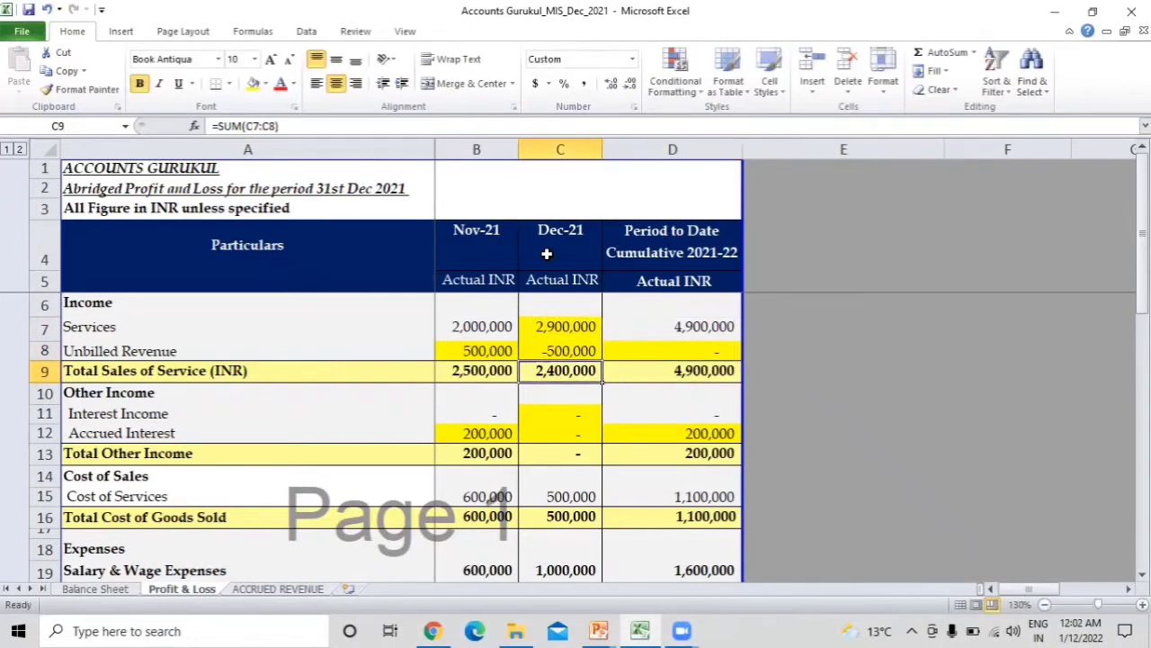
pyautogui.hotkey('shift', 'Left')
pyautogui.press('Up')
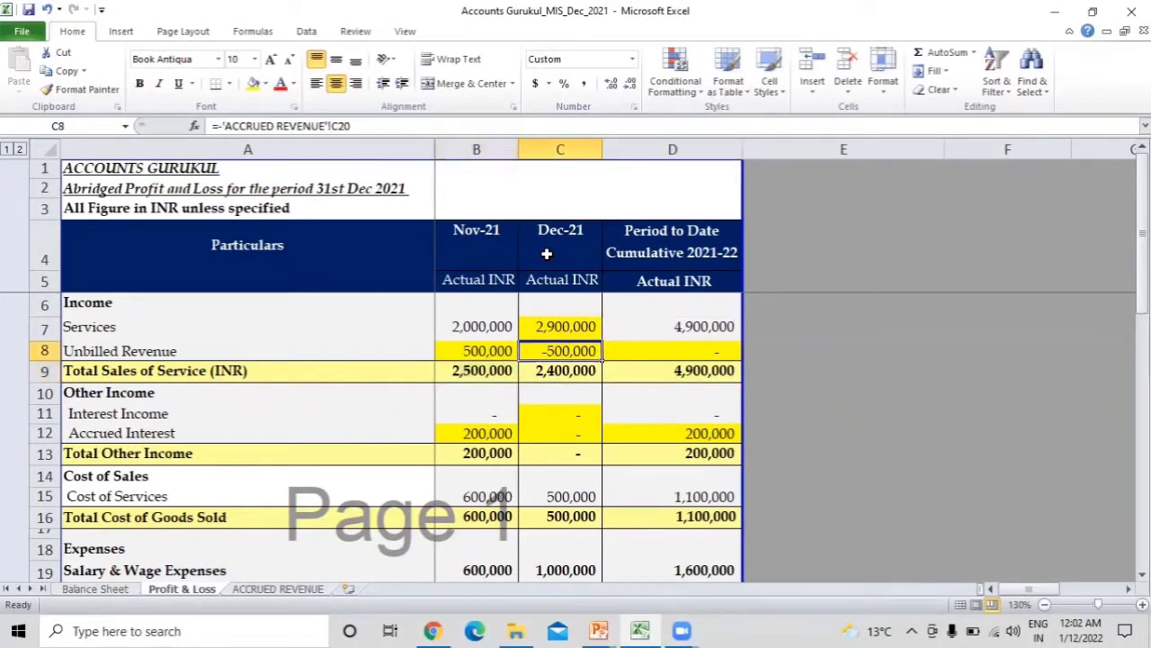
pyautogui.press('Up')
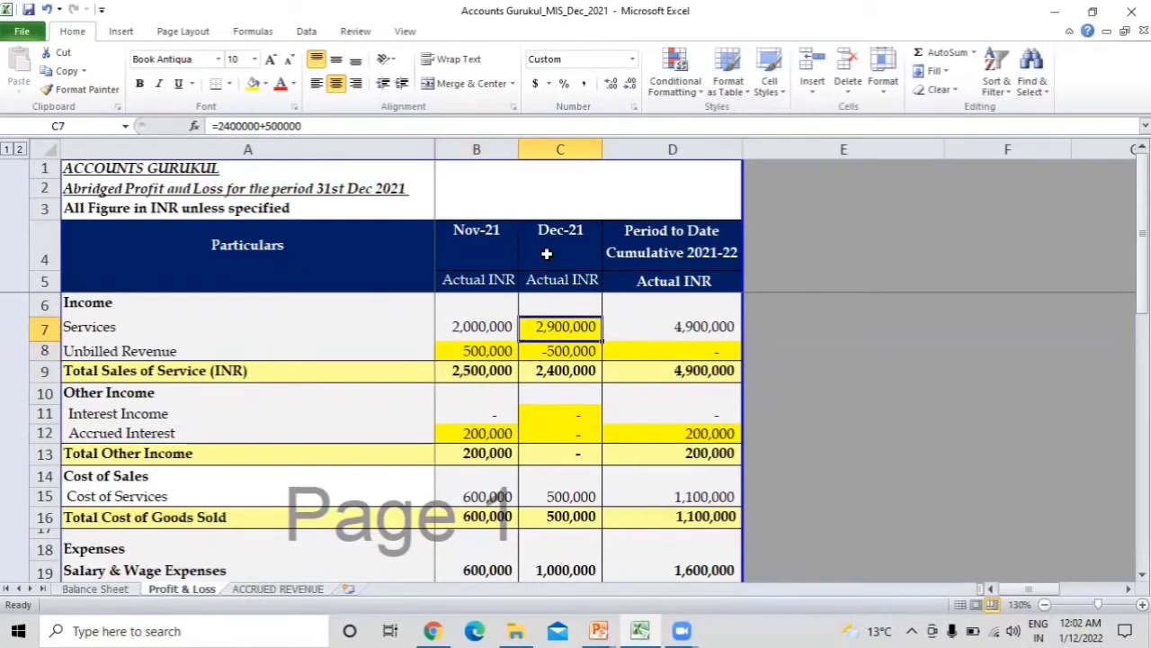
pyautogui.press('Down')
pyautogui.press('Up')
pyautogui.press('Left')
pyautogui.press('Down')
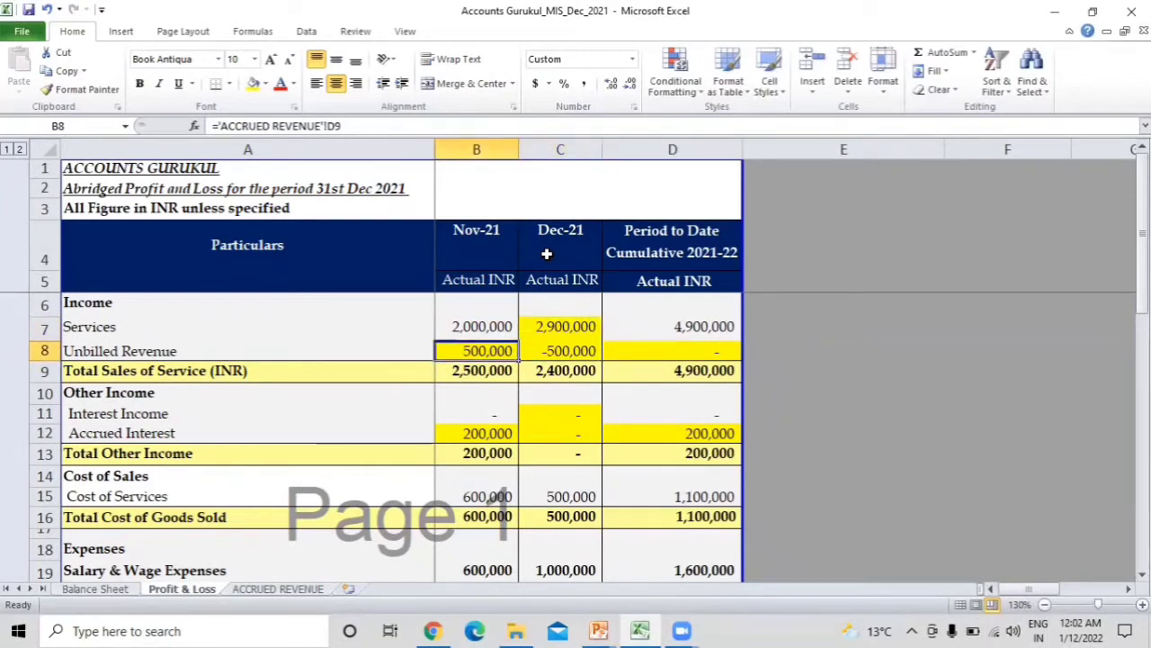
pyautogui.press('Down')
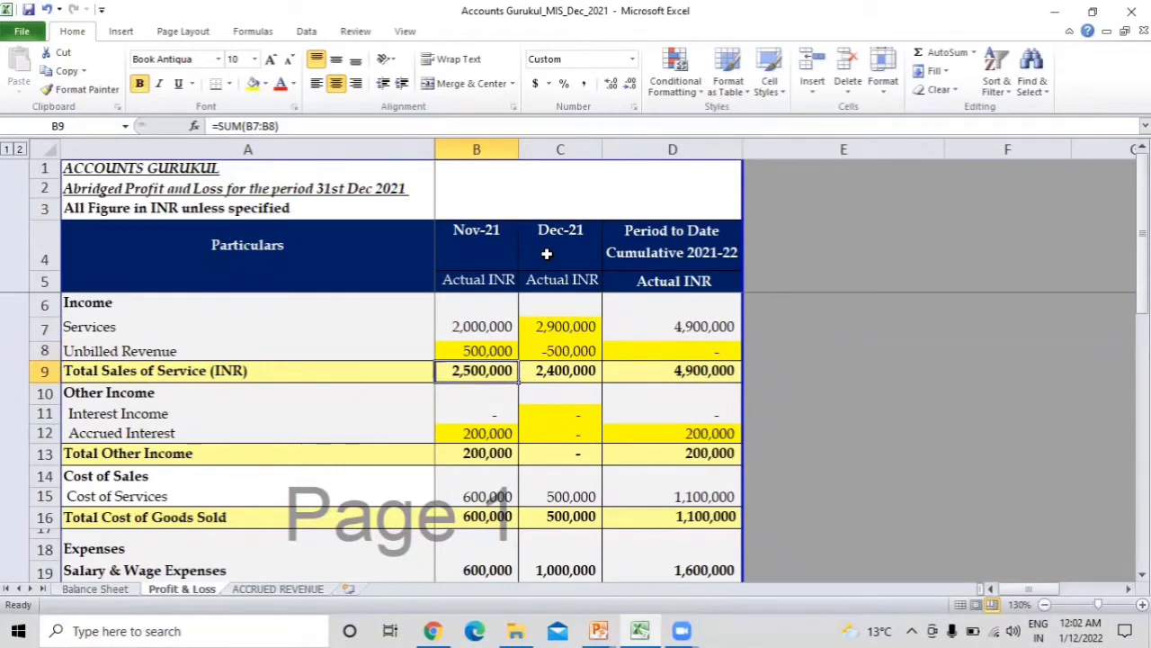
pyautogui.press('Right')
pyautogui.press('Up')
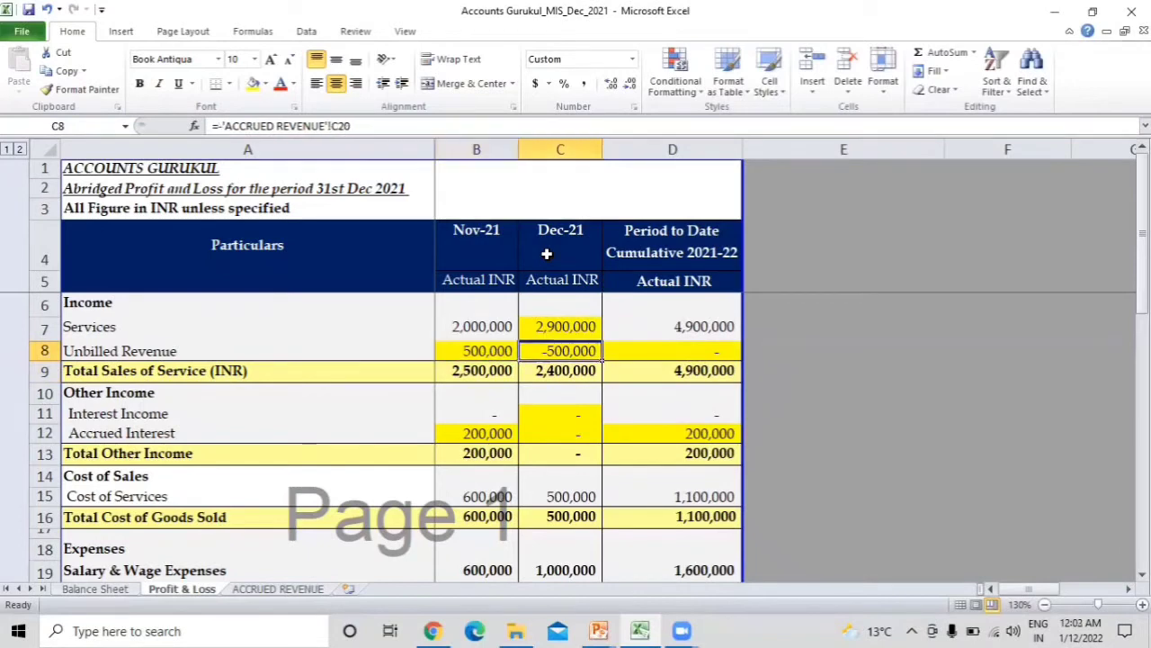
pyautogui.press('Up')
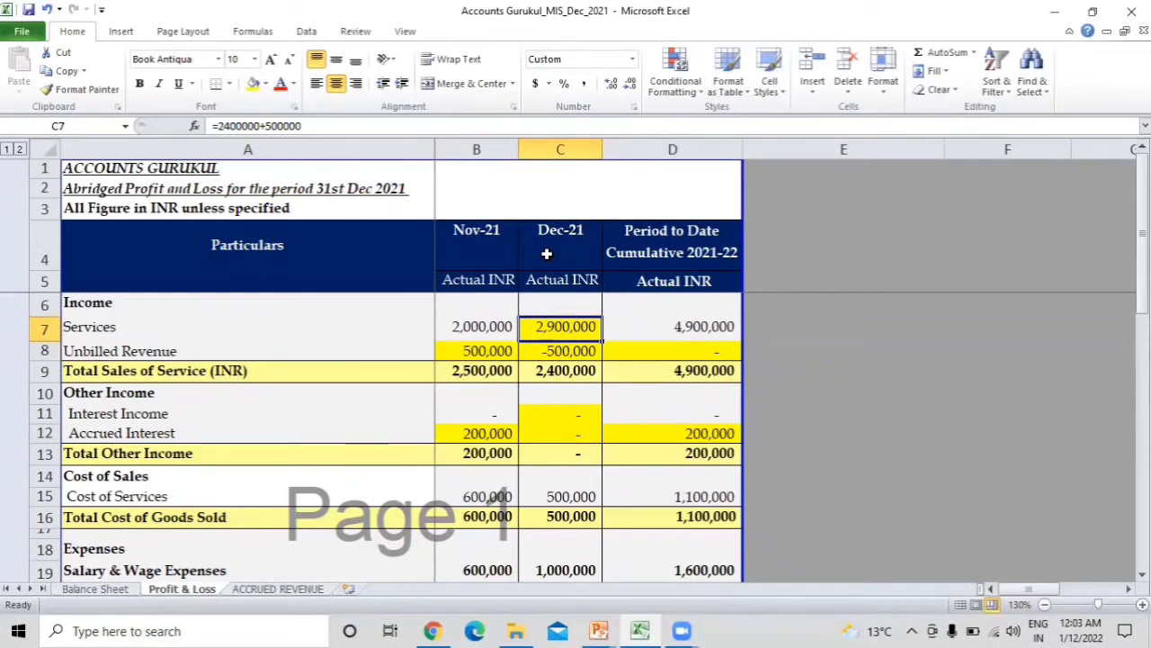
pyautogui.press('Down')
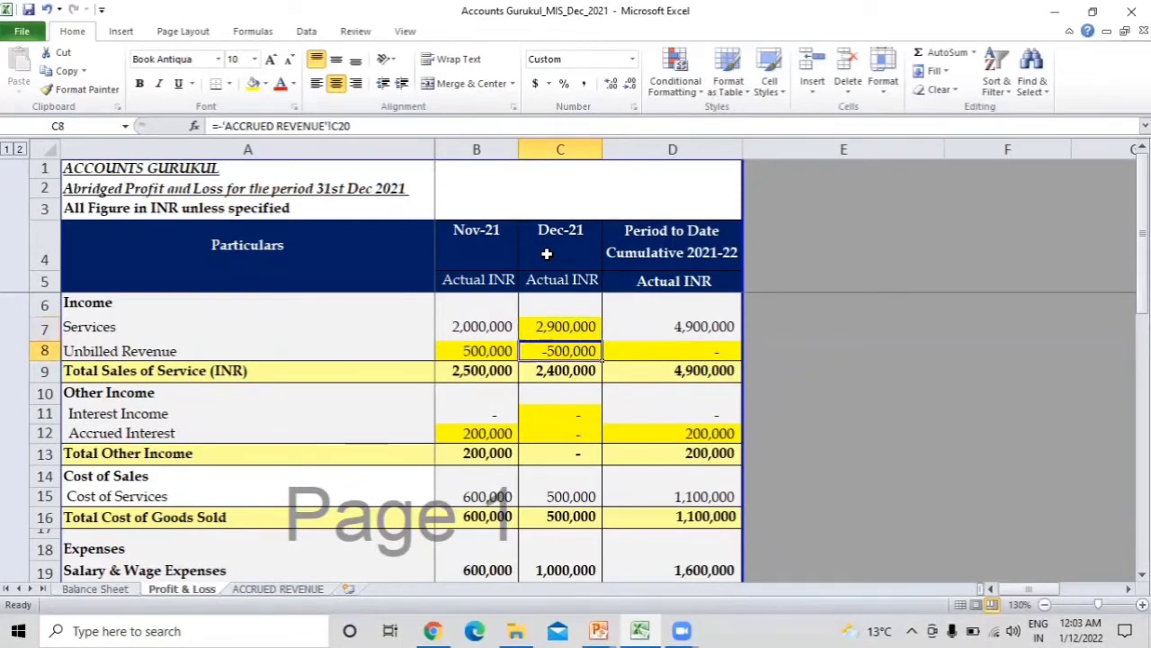
pyautogui.press('Down')
pyautogui.press('Up')
pyautogui.press('Down')
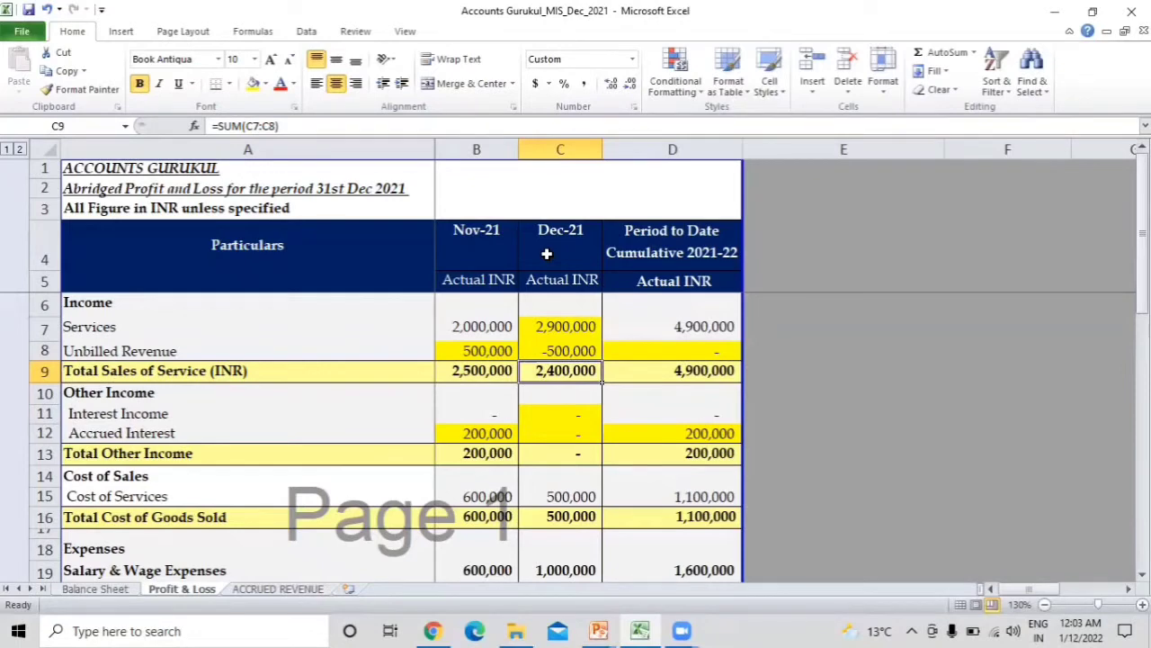
pyautogui.press('Left')
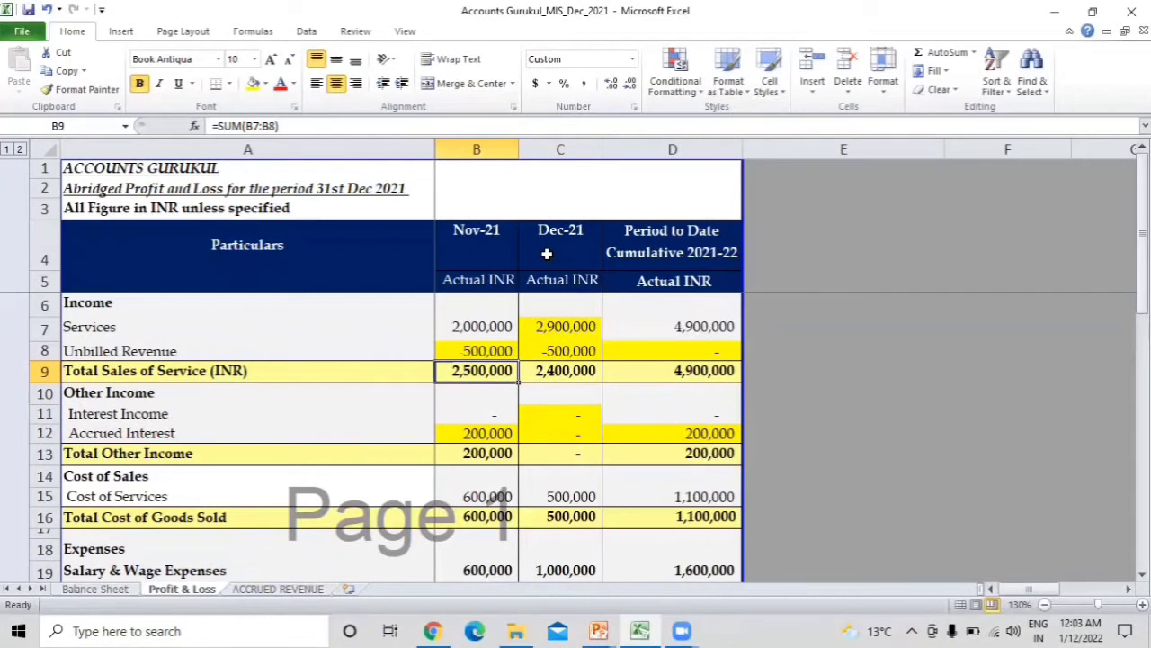
pyautogui.press('Right')
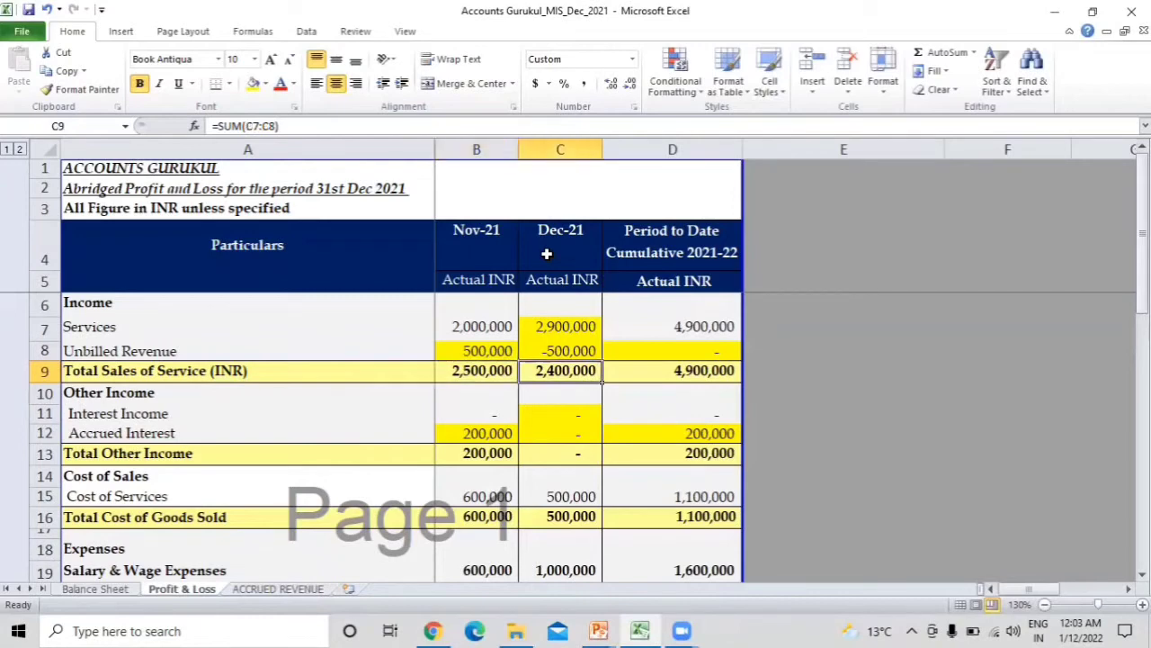
pyautogui.press('Down')
pyautogui.press('Down')
pyautogui.press('Down')
# Drop the *0 multipliers so Dec-21 Accrued Interest shows -200,000 and Interest Income 200,000.
pyautogui.press('Up')
pyautogui.press('Down')
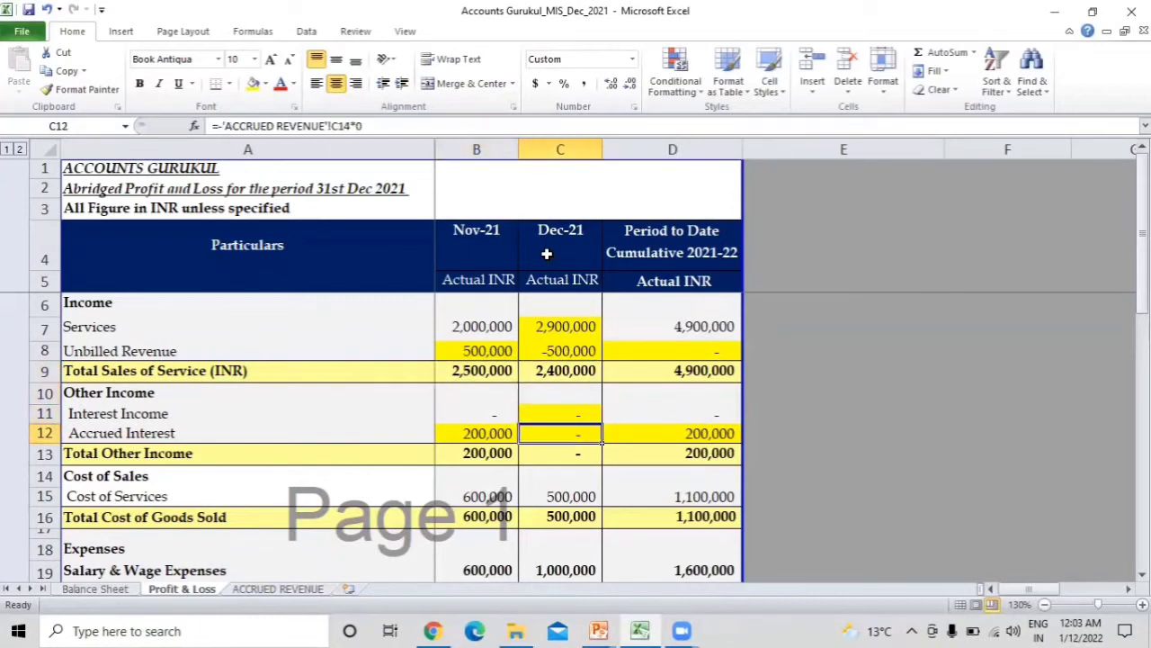
pyautogui.press('F2')
pyautogui.press('BackSpace')
pyautogui.press('BackSpace')
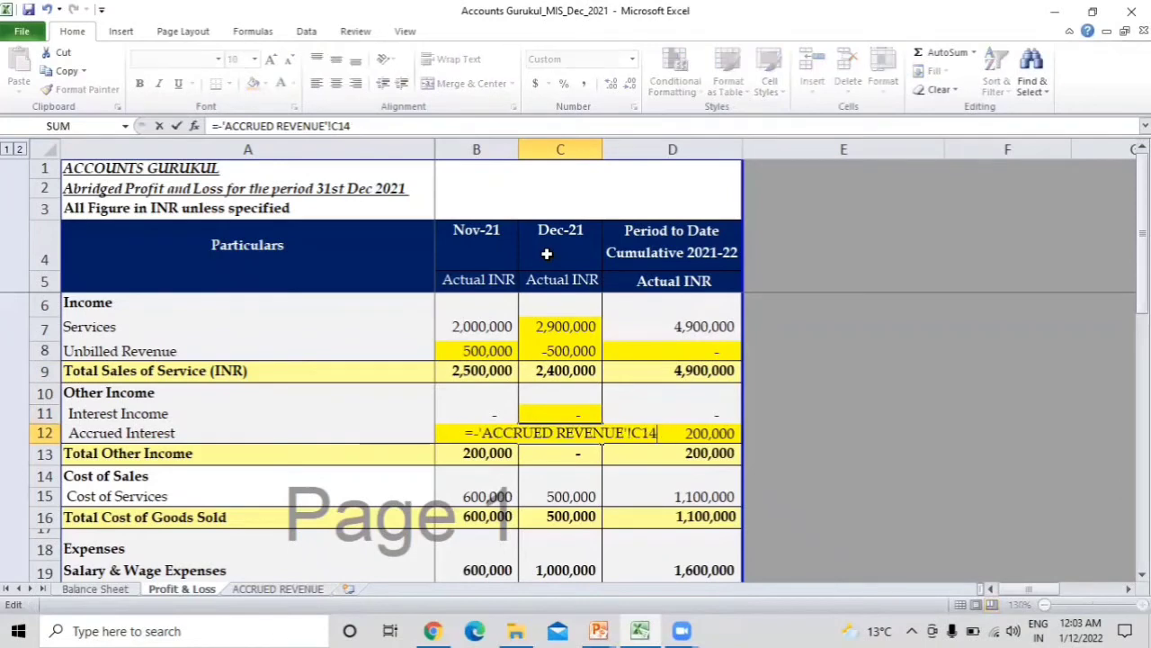
pyautogui.press('Return')
pyautogui.press('Up')
pyautogui.press('Up')
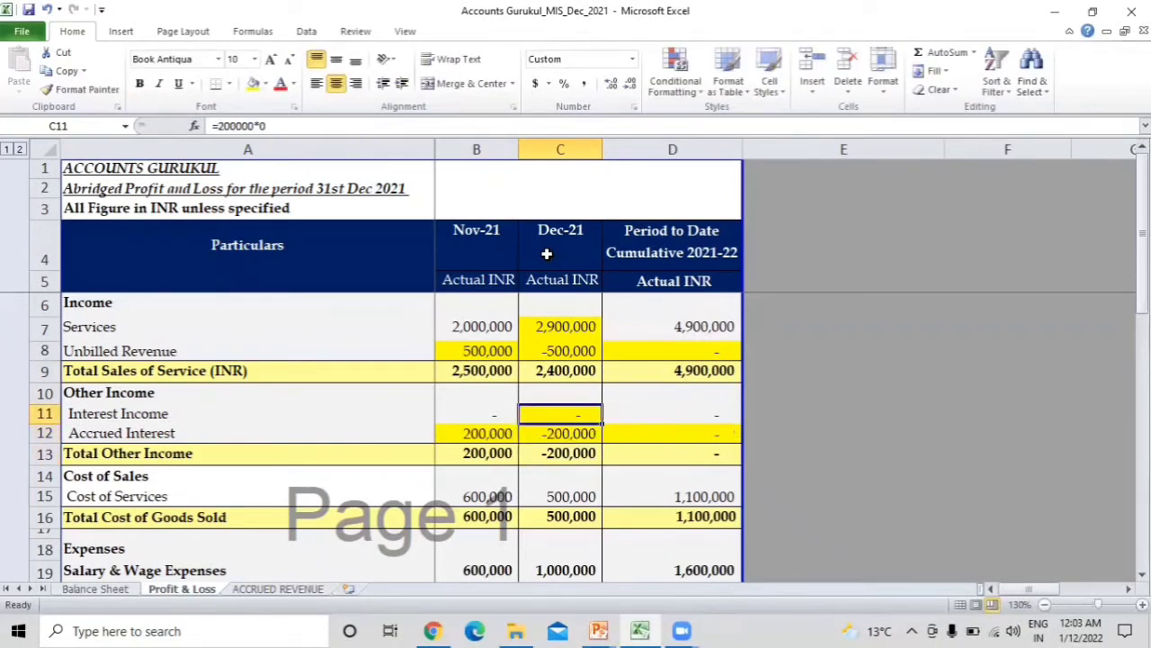
pyautogui.press('F2')
pyautogui.press('BackSpace')
pyautogui.press('BackSpace')
pyautogui.press('Return')
pyautogui.press('Up')
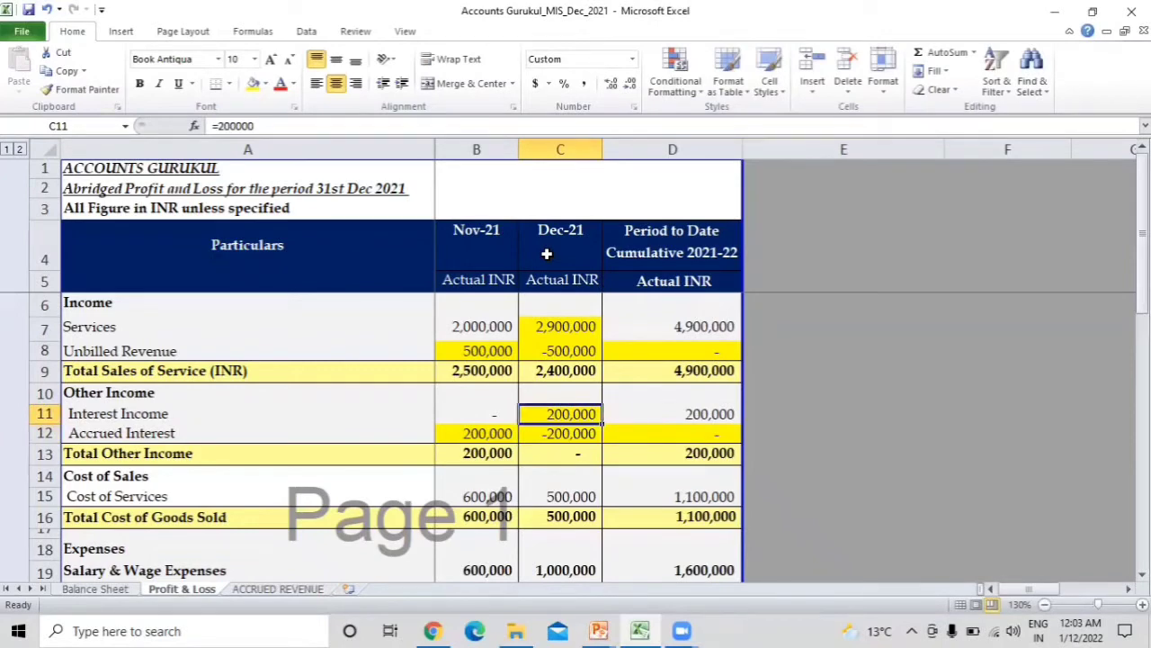
# Review the Dec-21 and Nov-21 EAT, Check row and Total Other Income formulas.
pyautogui.press('Down')
pyautogui.press('Down')
pyautogui.press('Down')
pyautogui.press('Down')
pyautogui.press('Down')
pyautogui.press('Down')
pyautogui.press('Down')
pyautogui.press('Down')
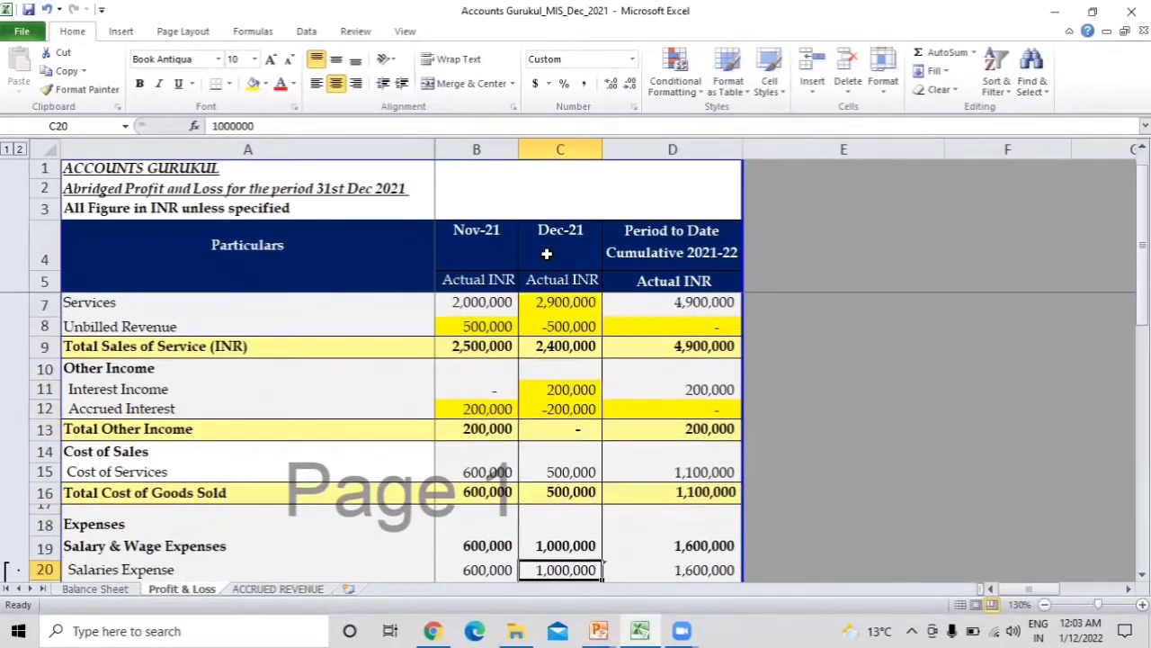
pyautogui.press('Down')
pyautogui.press('Down')
pyautogui.press('Down')
pyautogui.press('Down')
pyautogui.press('Down')
pyautogui.press('Down')
pyautogui.press('Down')
pyautogui.press('Down')
pyautogui.press('Down')
pyautogui.press('Down')
pyautogui.press('Down')
pyautogui.press('Down')
pyautogui.press('Down')
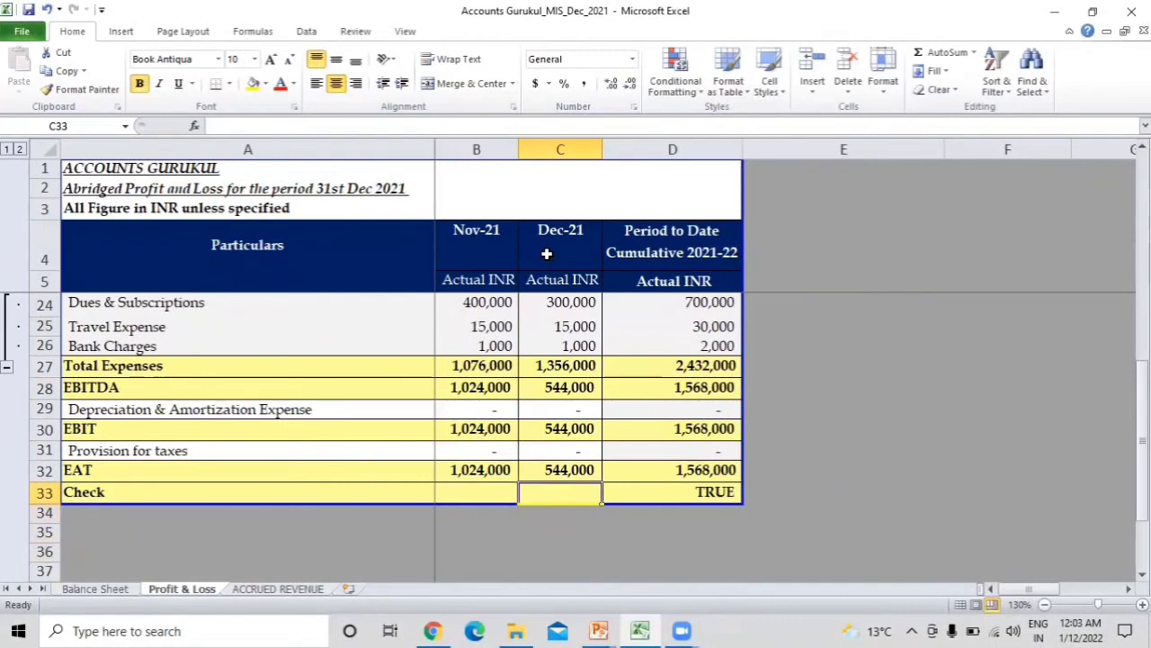
pyautogui.click(692, 475)
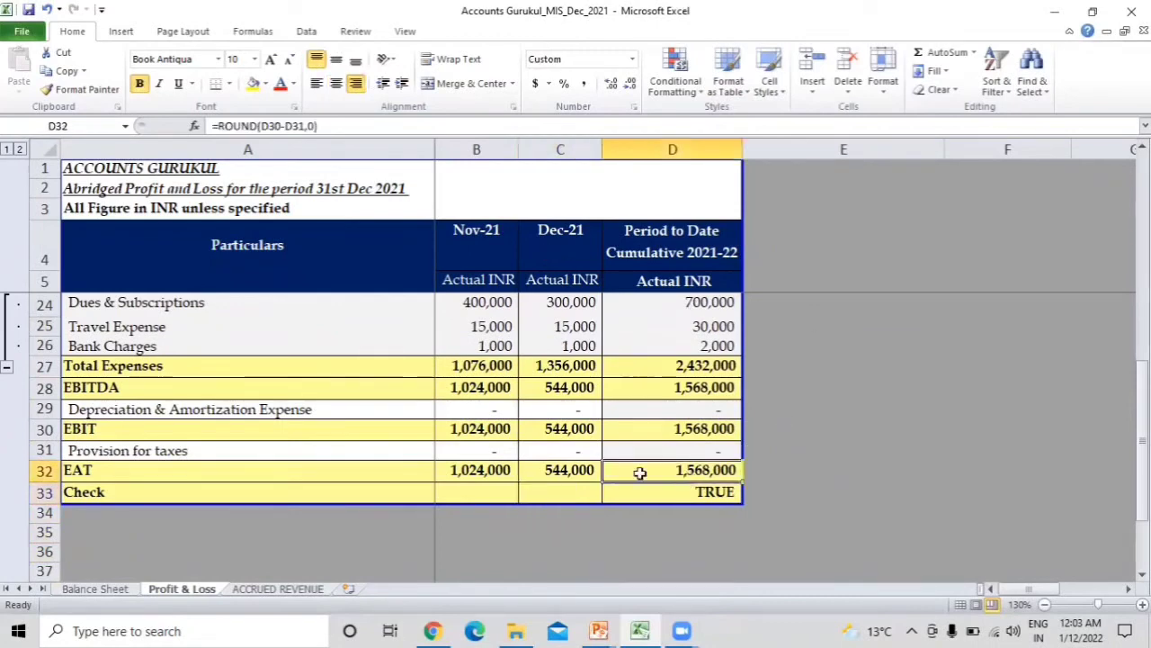
pyautogui.press('Left')
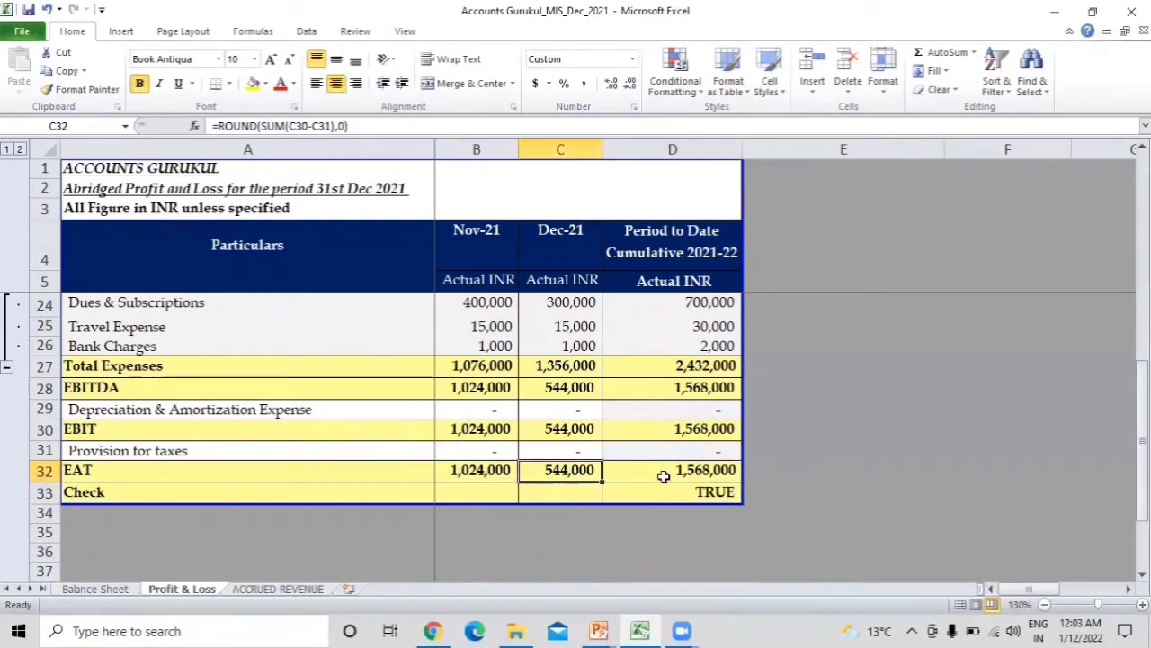
pyautogui.press('Left')
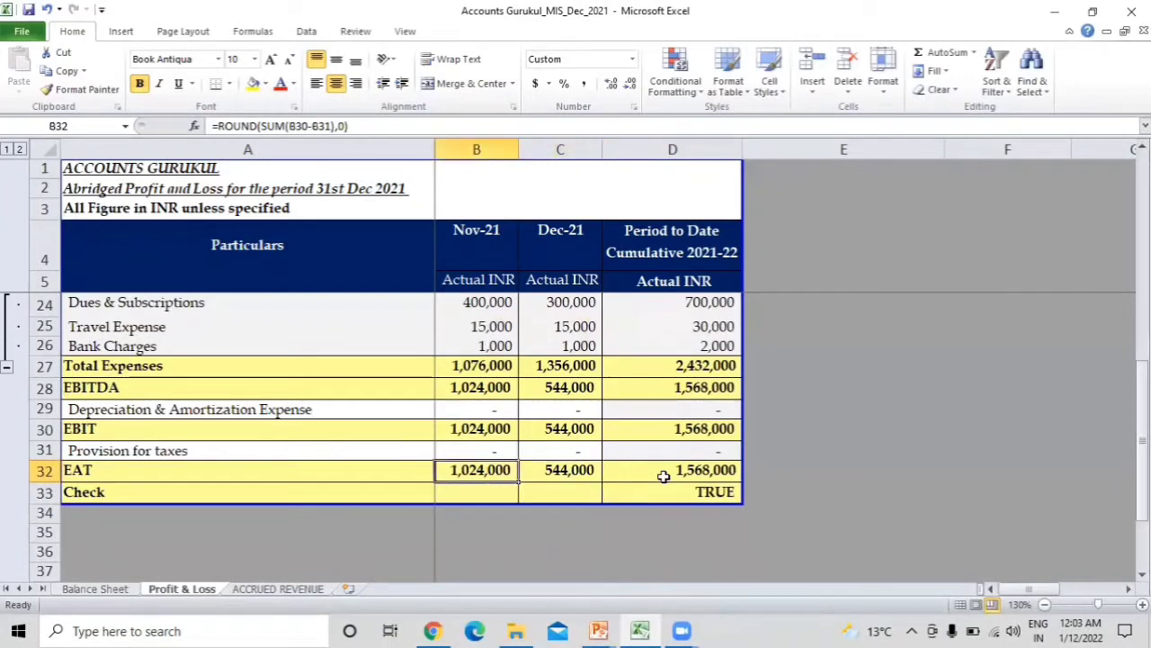
pyautogui.press('Right')
pyautogui.press('Left')
pyautogui.press('Right')
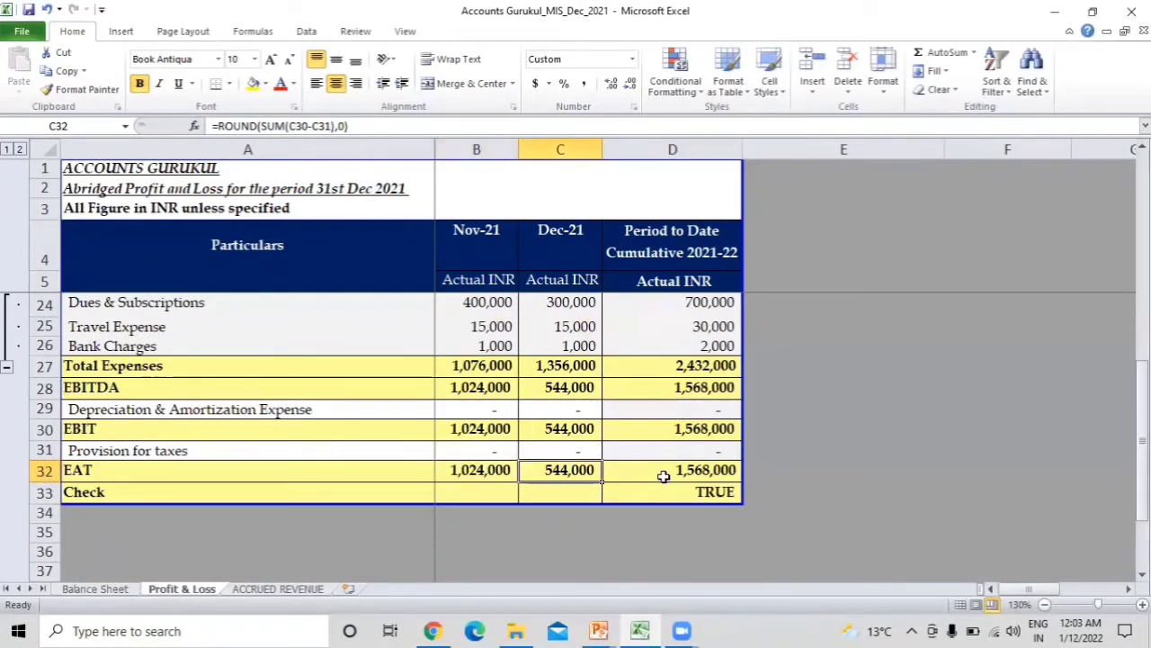
pyautogui.press('Up')
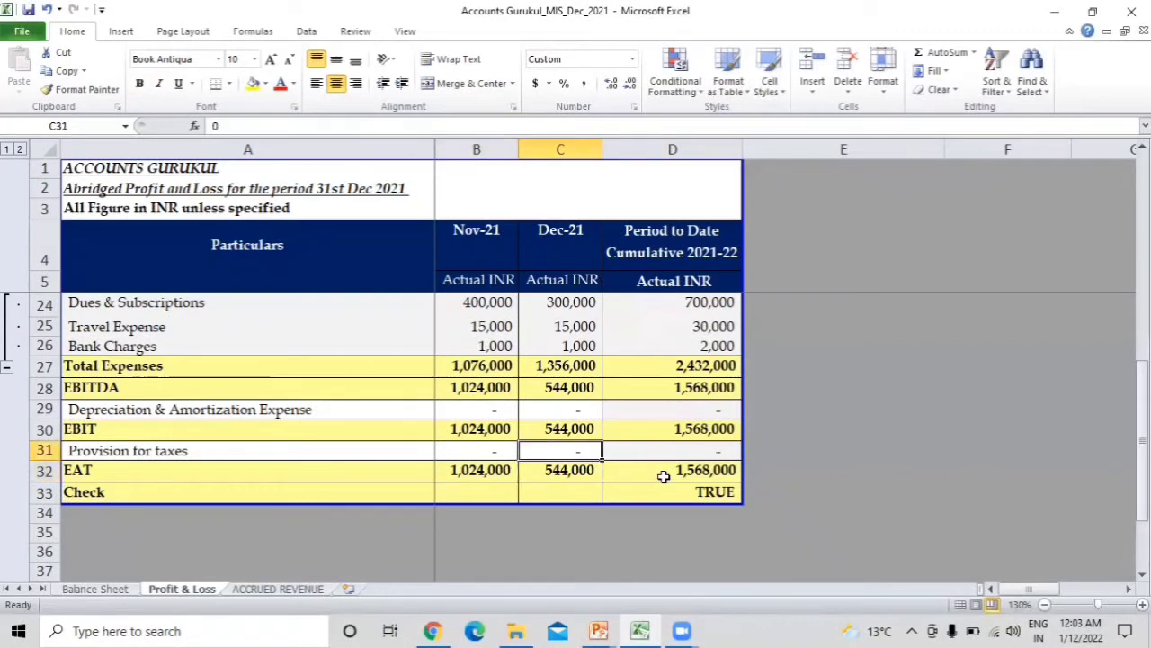
pyautogui.press('Up')
pyautogui.press('Up')
pyautogui.press('Up')
pyautogui.press('Up')
pyautogui.press('Up')
pyautogui.press('Up')
pyautogui.press('Up')
pyautogui.press('Up')
pyautogui.press('Up')
pyautogui.press('Up')
pyautogui.press('Up')
pyautogui.press('Up')
pyautogui.press('Up')
pyautogui.press('Up')
pyautogui.press('Up')
pyautogui.press('Up')
pyautogui.press('Up')
pyautogui.press('Up')
pyautogui.press('Up')
pyautogui.press('Up')
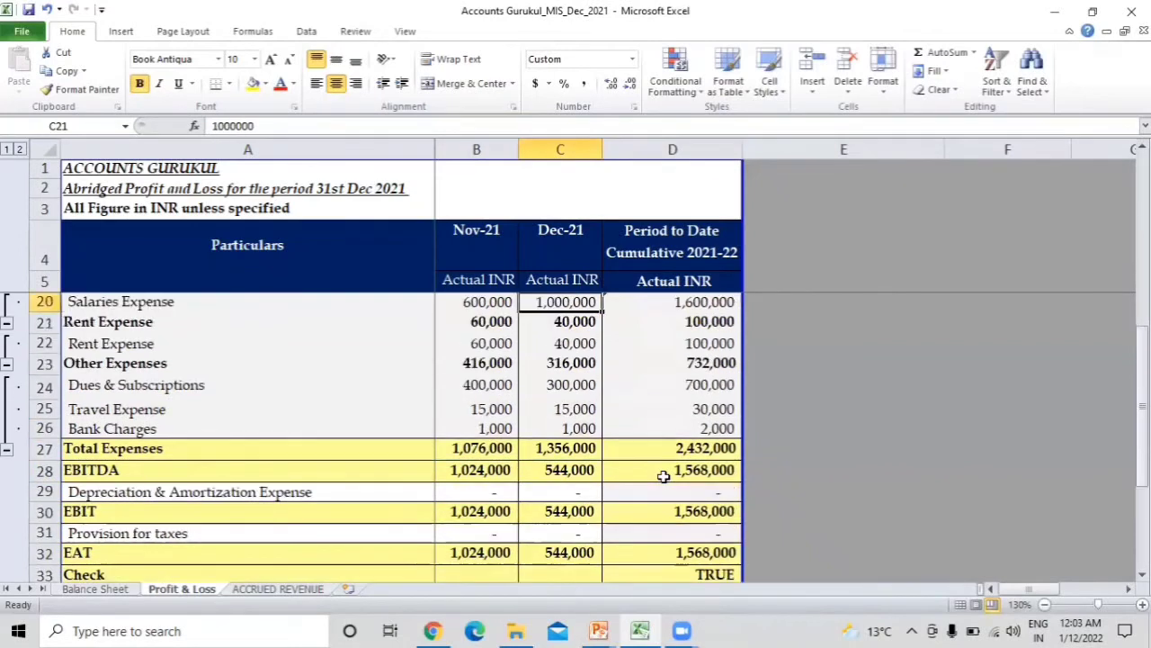
pyautogui.press('Down')
pyautogui.press('Down')
pyautogui.press('Down')
pyautogui.press('Down')
pyautogui.press('Down')
pyautogui.press('Down')
pyautogui.press('Down')
pyautogui.press('Down')
pyautogui.press('Down')
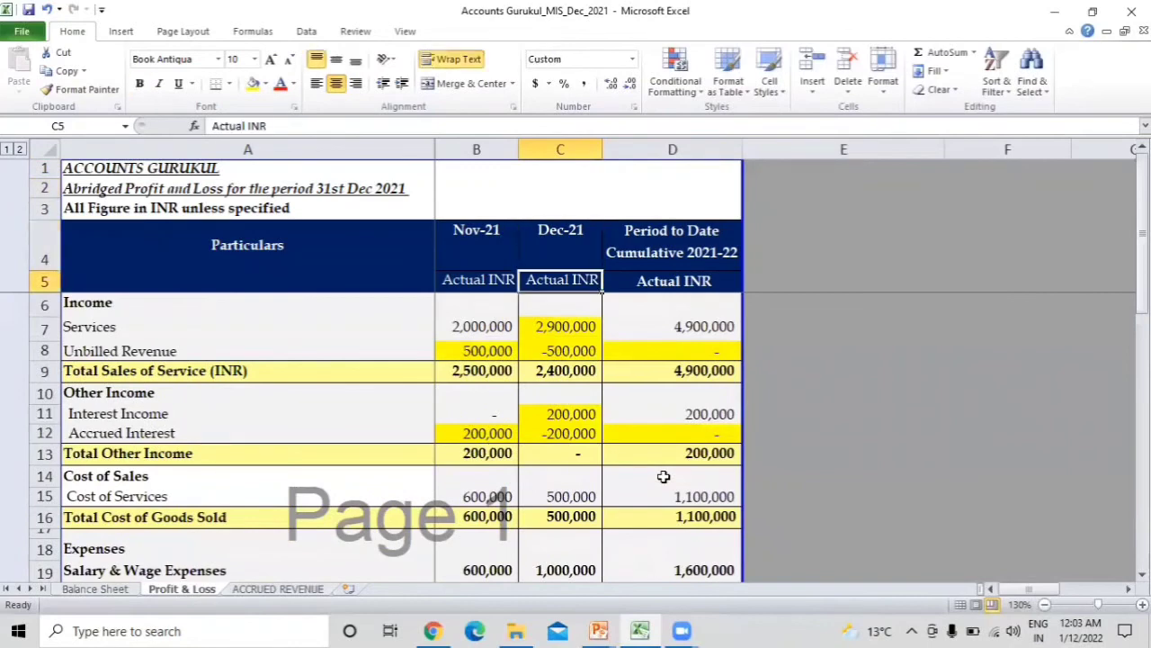
pyautogui.press('Down')
pyautogui.press('Down')
pyautogui.press('Down')
pyautogui.press('Down')
pyautogui.press('Down')
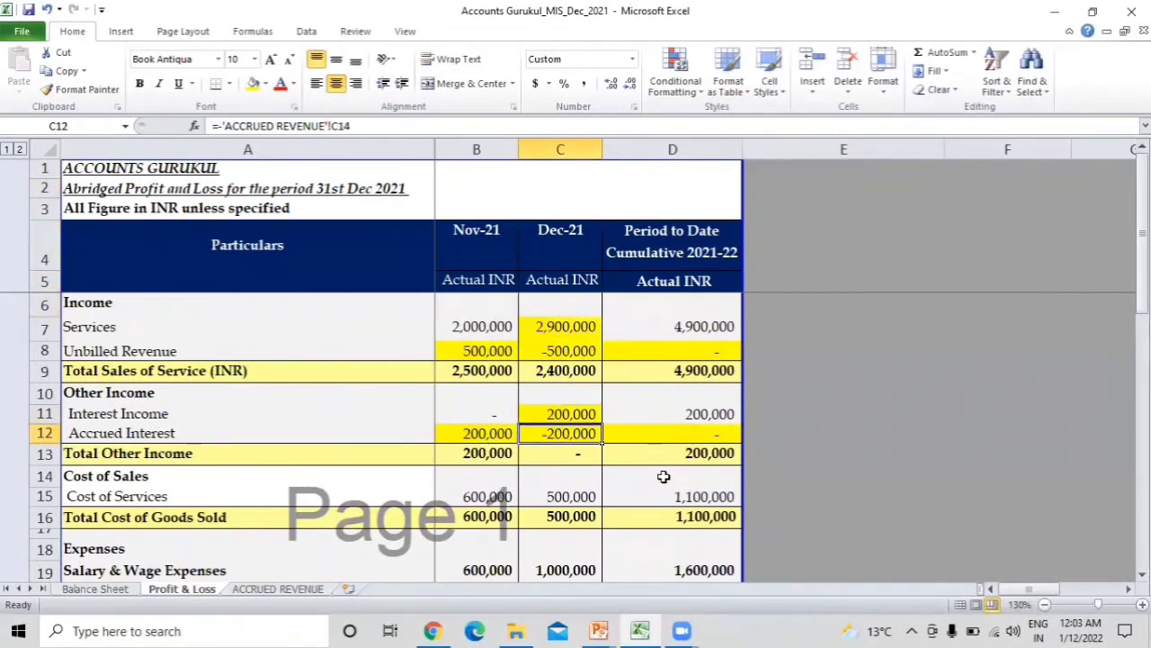
pyautogui.press('Up')
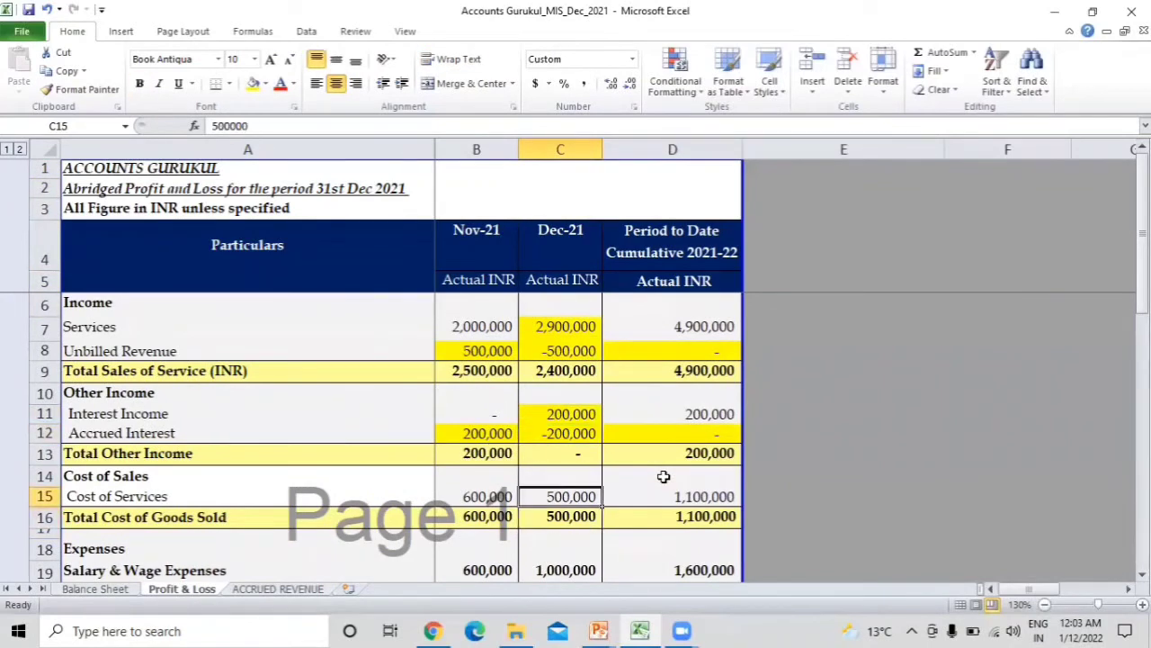
pyautogui.press('Up')
pyautogui.press('Up')
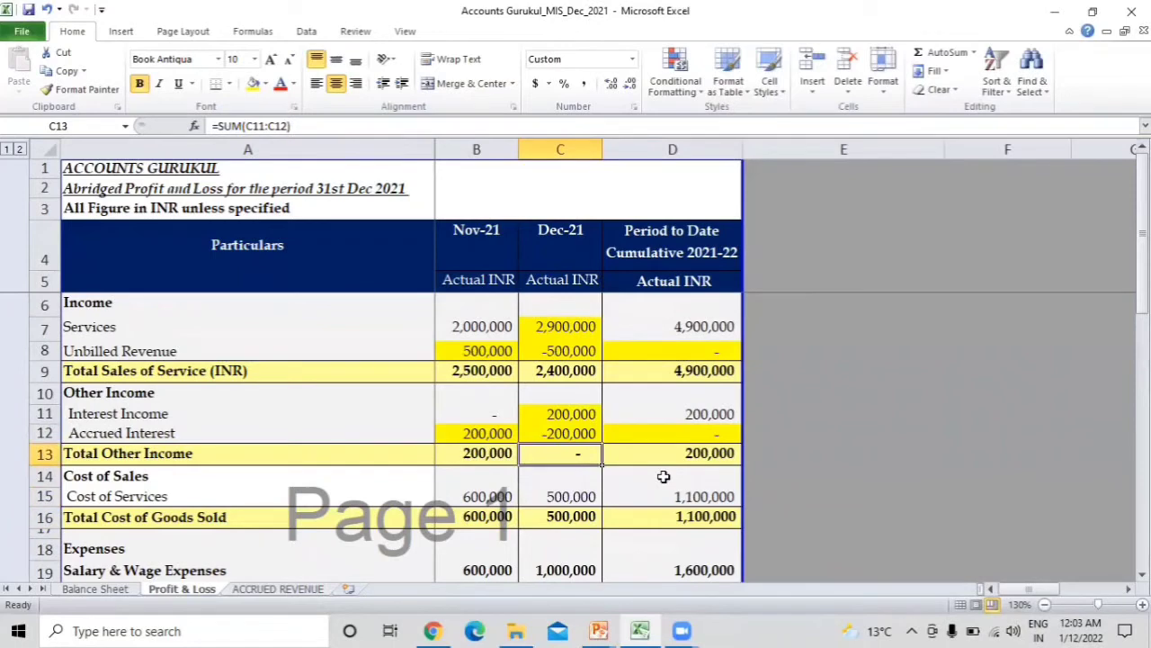
# On the Balance Sheet, inspect the Dec-2021 Unbilled Revenue-Assets formula, leaving it unchanged.
pyautogui.click(74, 590)
pyautogui.press('Right')
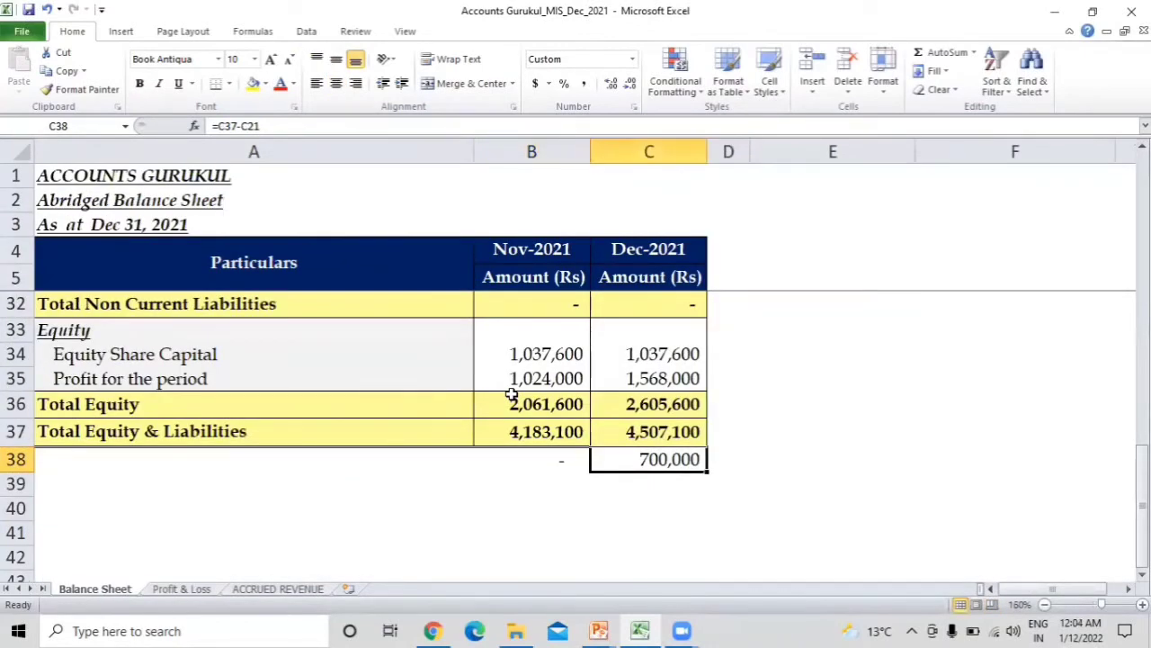
pyautogui.press('Up')
pyautogui.press('Up')
pyautogui.press('Up')
pyautogui.press('Up')
pyautogui.press('Up')
pyautogui.press('Up')
pyautogui.press('Up')
pyautogui.press('Up')
pyautogui.press('Up')
pyautogui.press('Up')
pyautogui.press('Up')
pyautogui.press('Up')
pyautogui.press('Up')
pyautogui.press('Up')
pyautogui.press('Up')
pyautogui.press('Up')
pyautogui.press('Up')
pyautogui.press('Up')
pyautogui.press('Up')
pyautogui.press('Up')
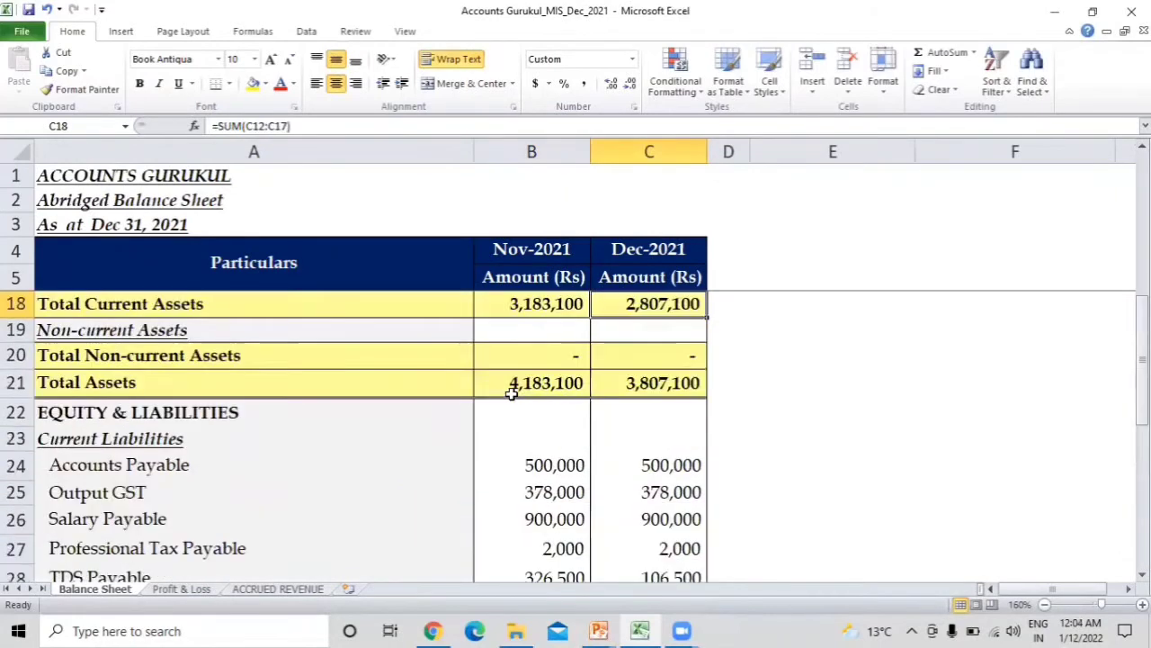
pyautogui.press('Up')
pyautogui.press('Up')
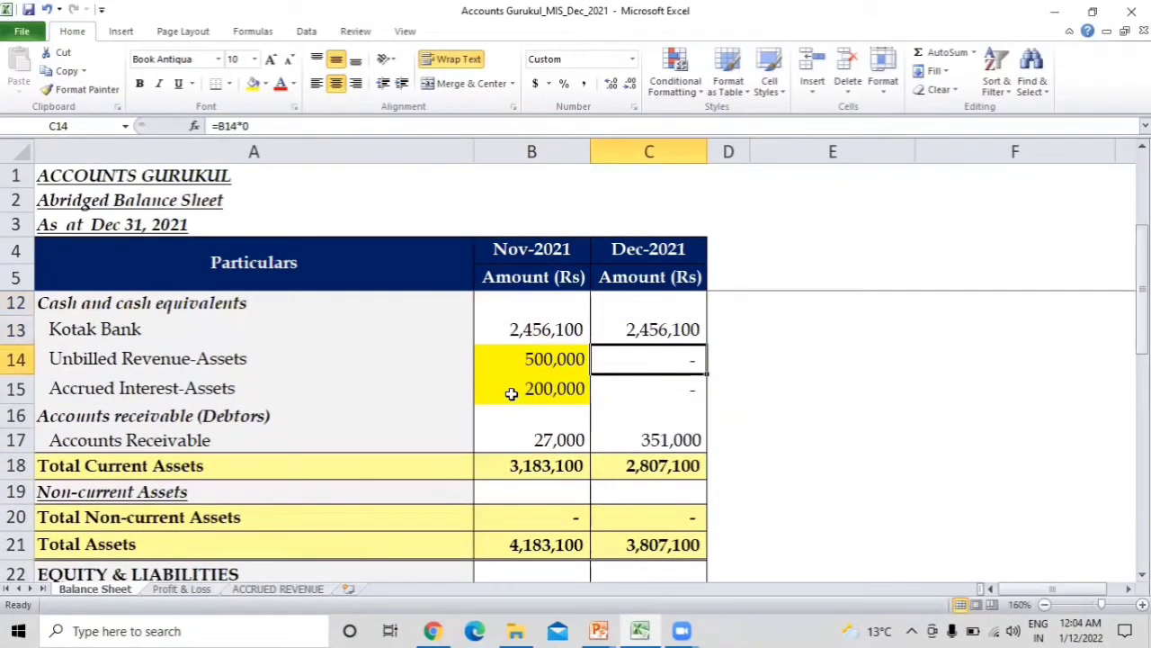
pyautogui.press('F2')
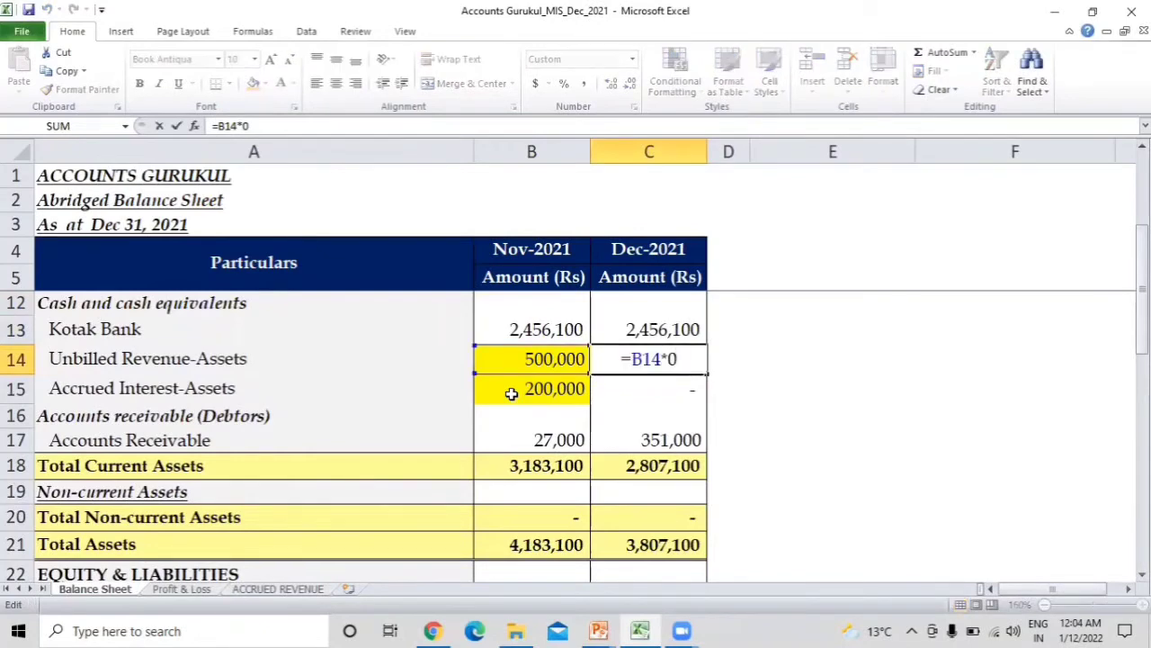
pyautogui.press('BackSpace')
pyautogui.press('BackSpace')
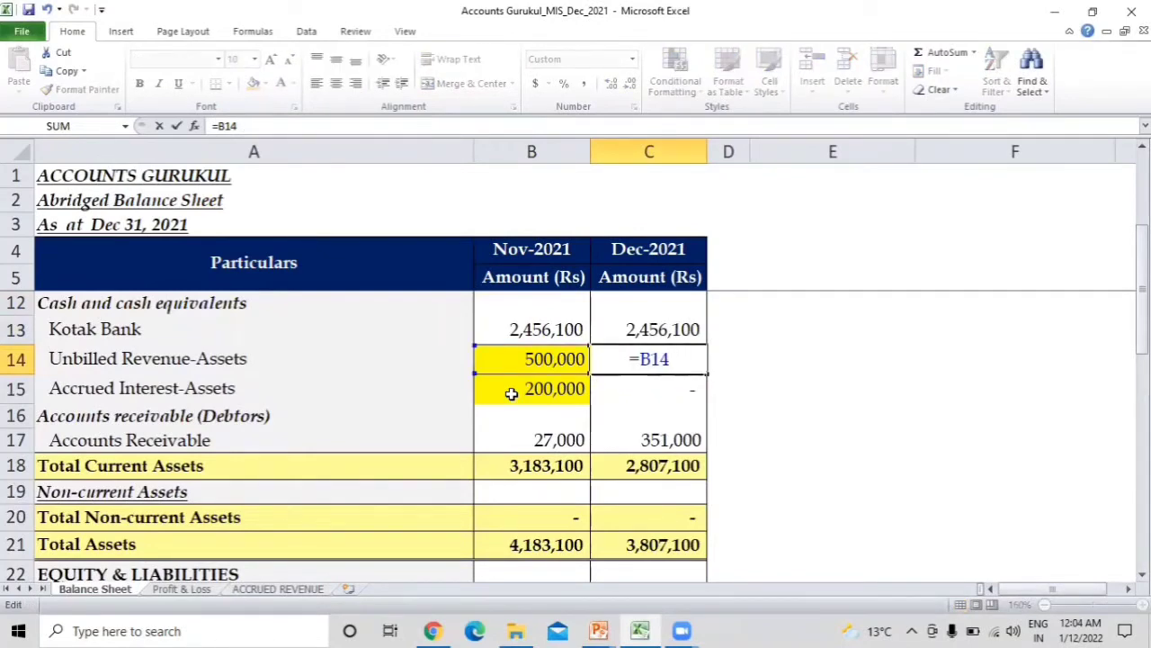
pyautogui.press('Escape')
pyautogui.press('Left')
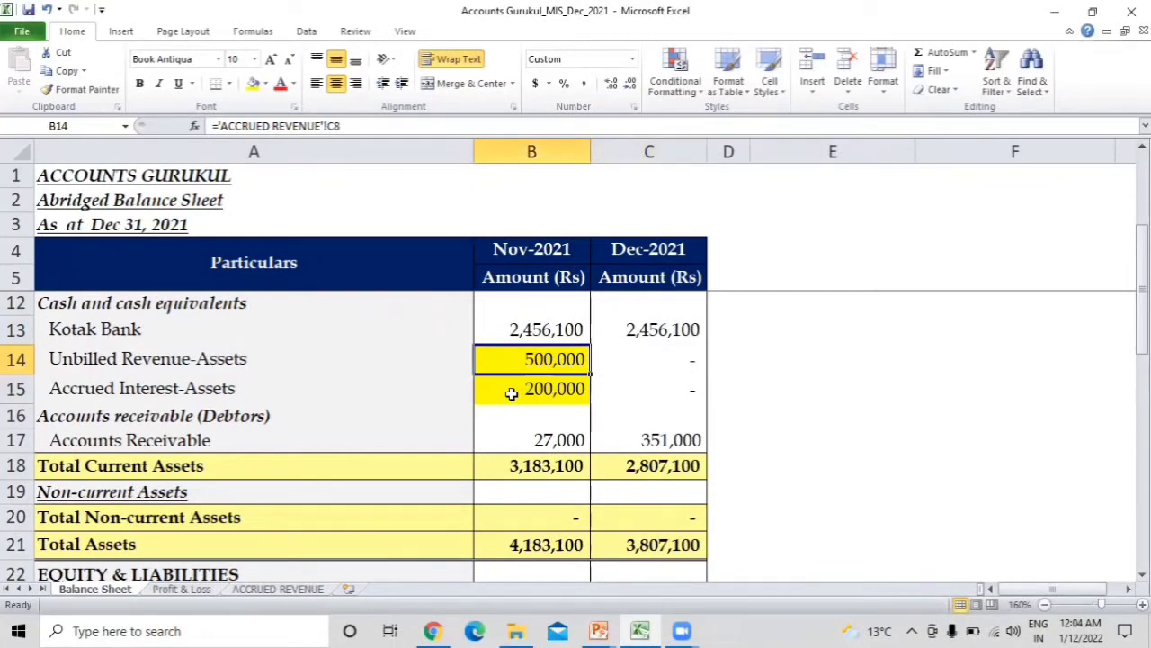
pyautogui.press('Right')
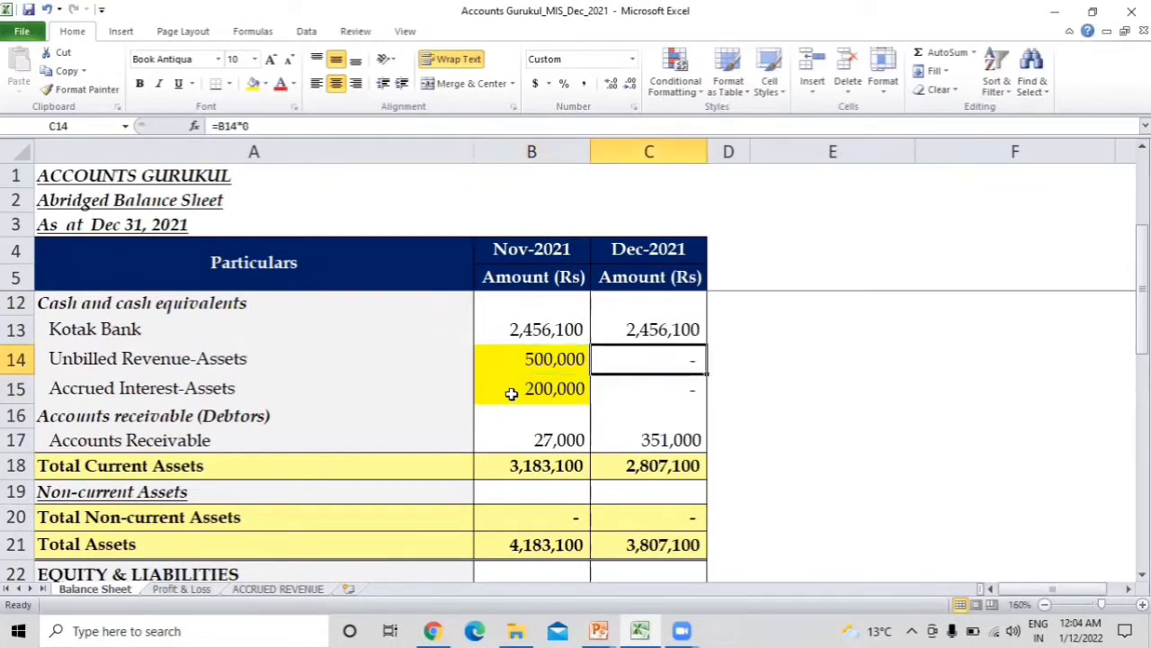
pyautogui.press('Up')
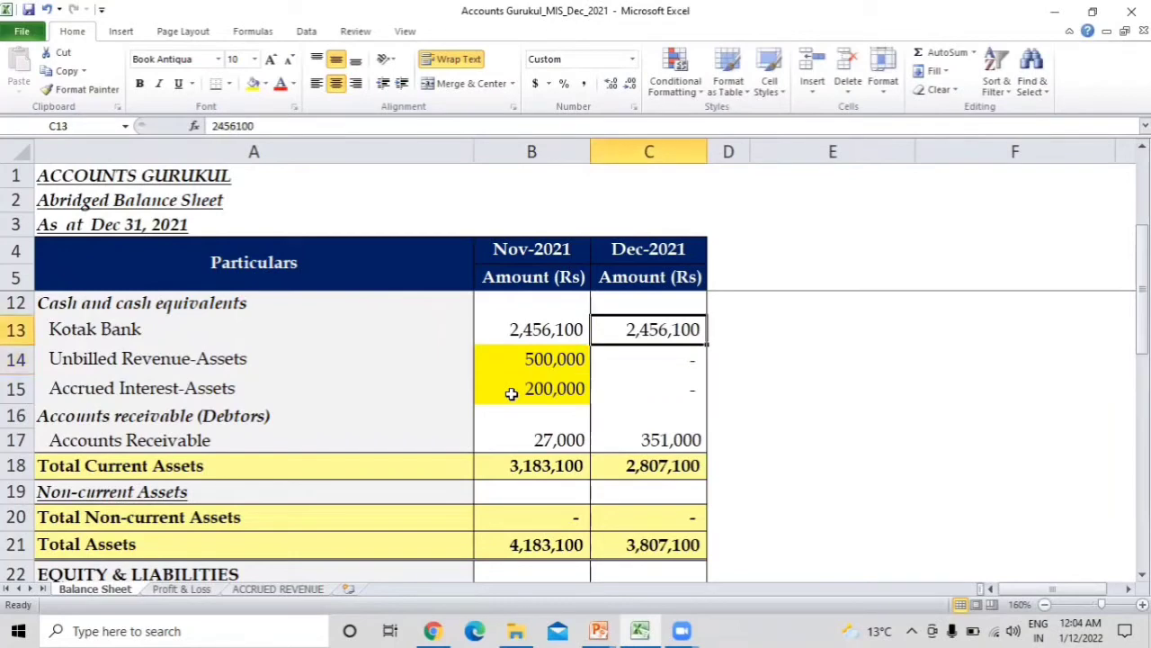
pyautogui.press('Down')
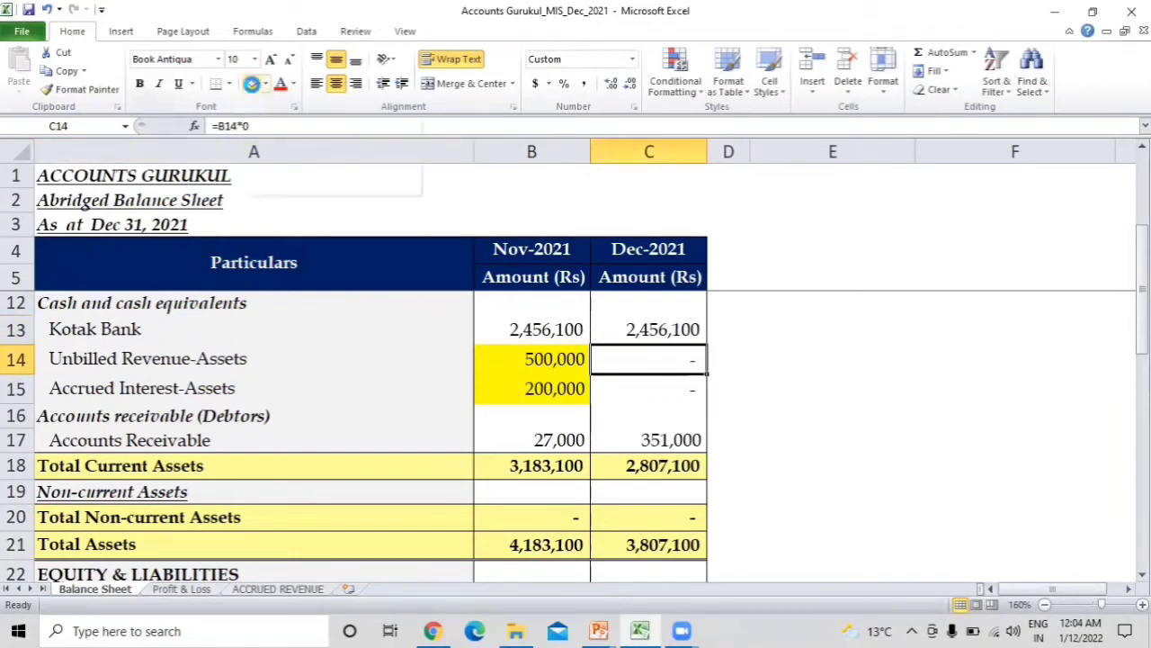
# Fill the Dec-2021 Unbilled Revenue-Assets and Accrued Interest-Assets cells C14 and C15 yellow.
pyautogui.click(255, 85)
pyautogui.press('Down')
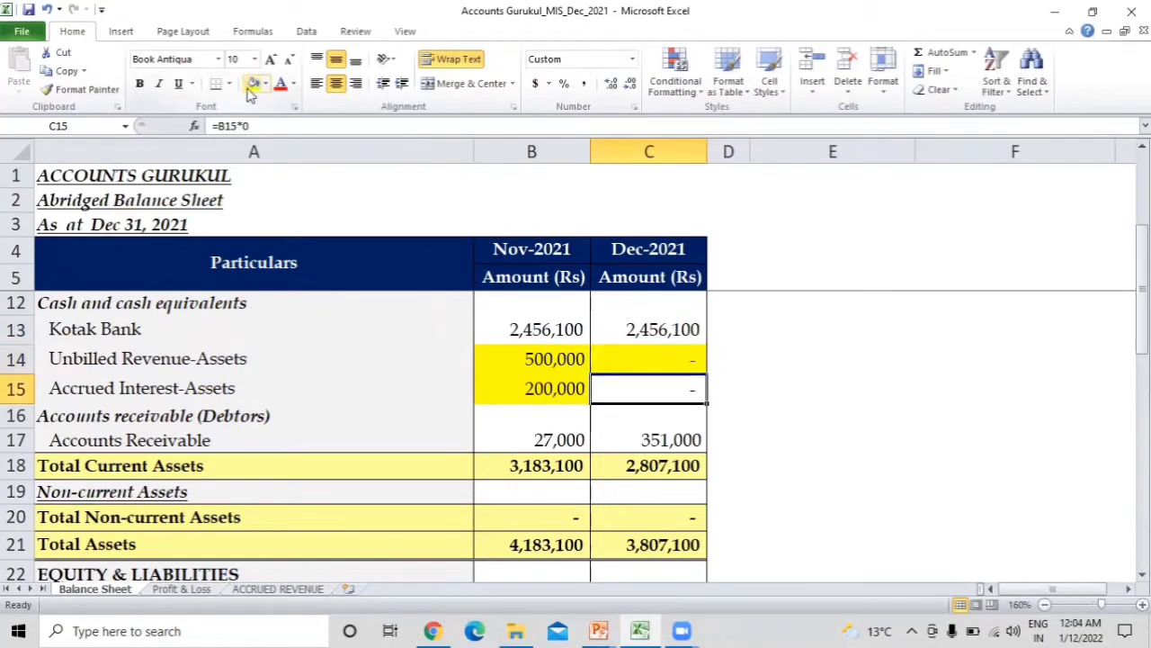
pyautogui.click(253, 88)
pyautogui.press('Up')
pyautogui.press('Right')
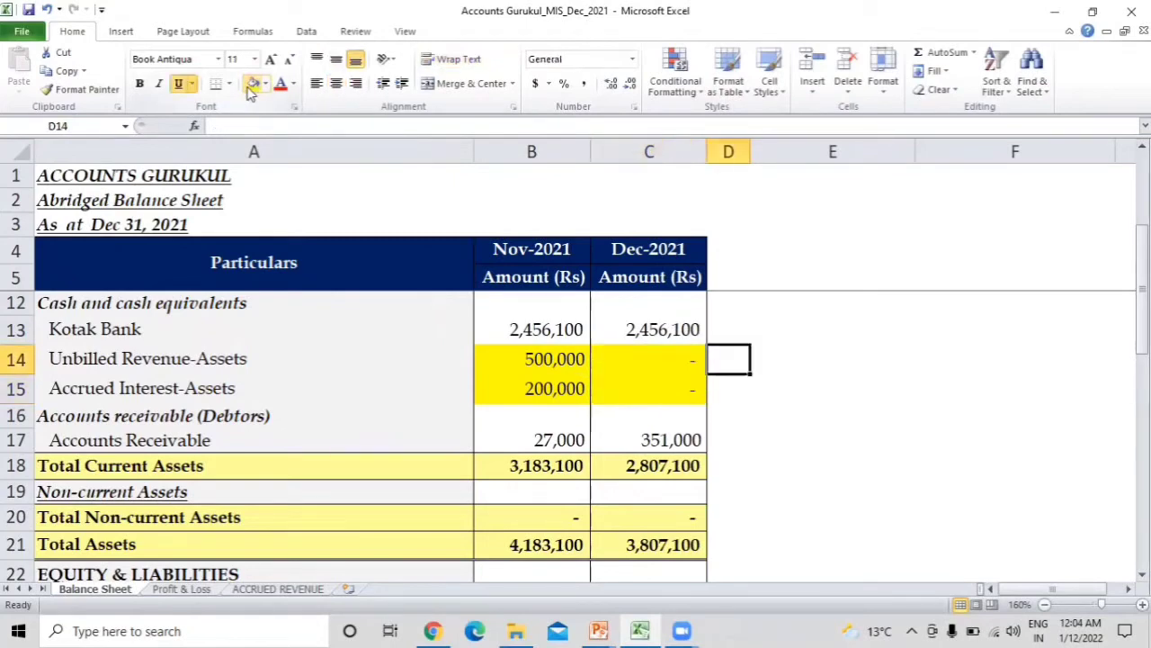
pyautogui.press('Right')
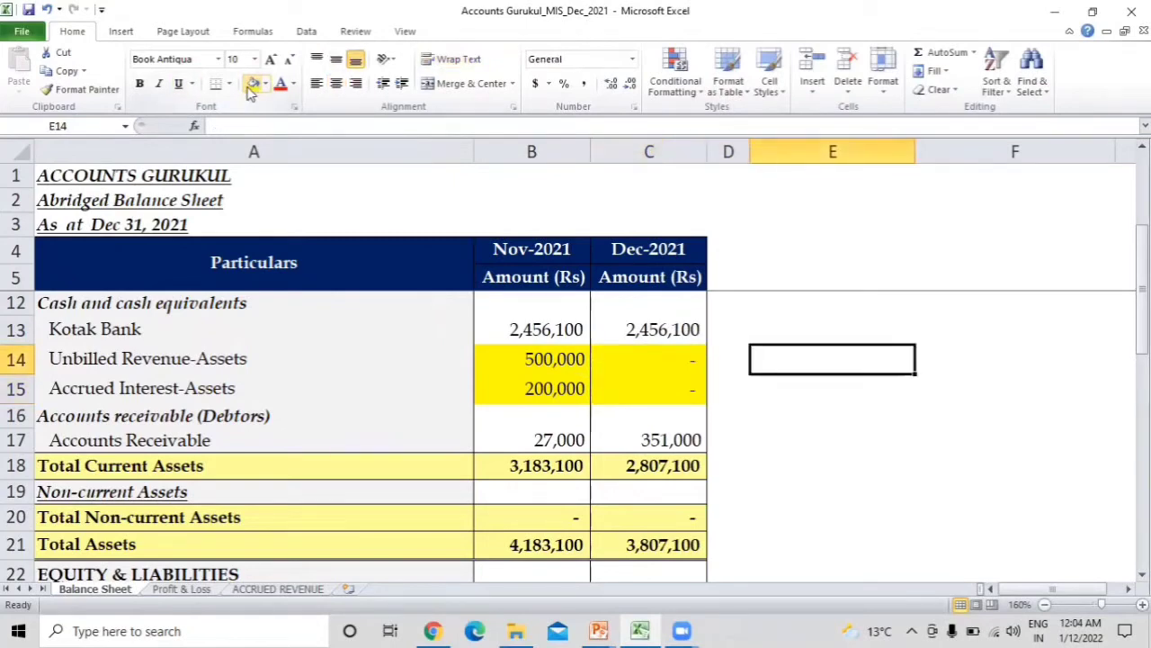
# Enter the notes 'Revenue P&L Dr' in E14 and 'Unbilled Reve Cr' in E15.
pyautogui.write('Reve')
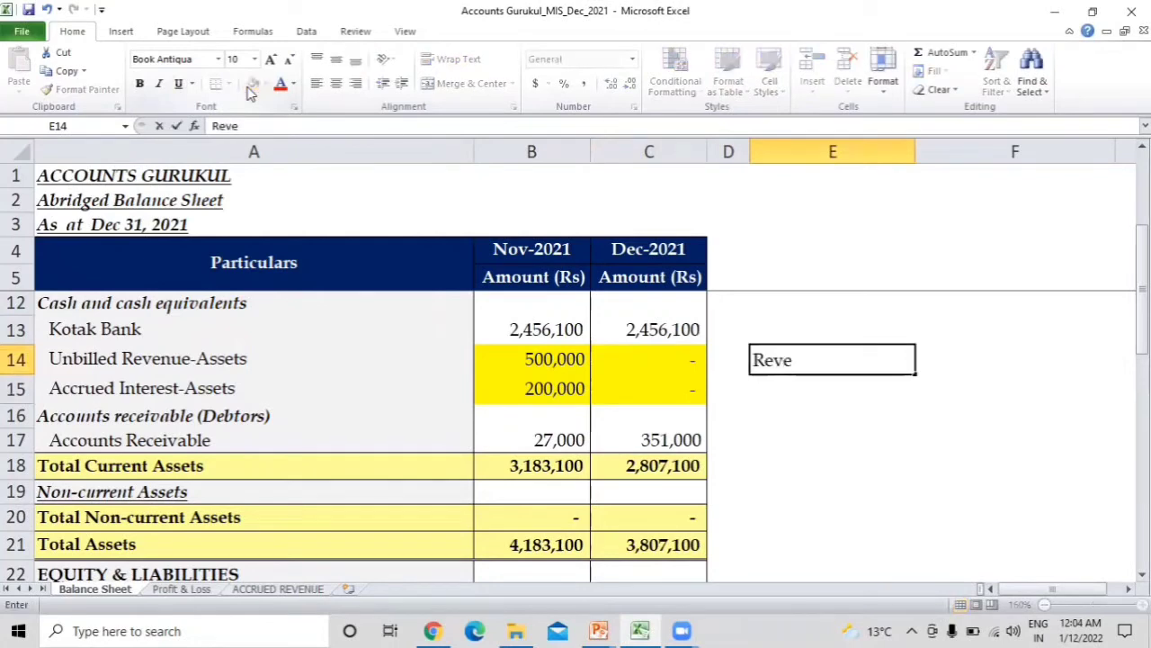
pyautogui.write('nue P&L')
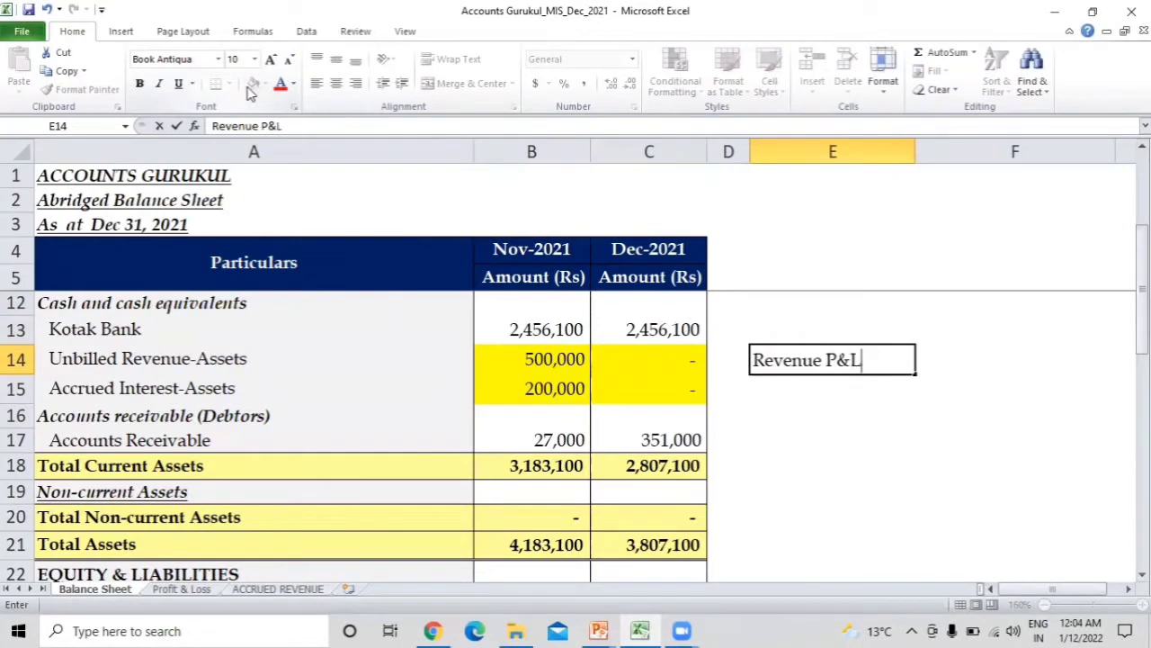
pyautogui.write(' Dr')
pyautogui.press('Return')
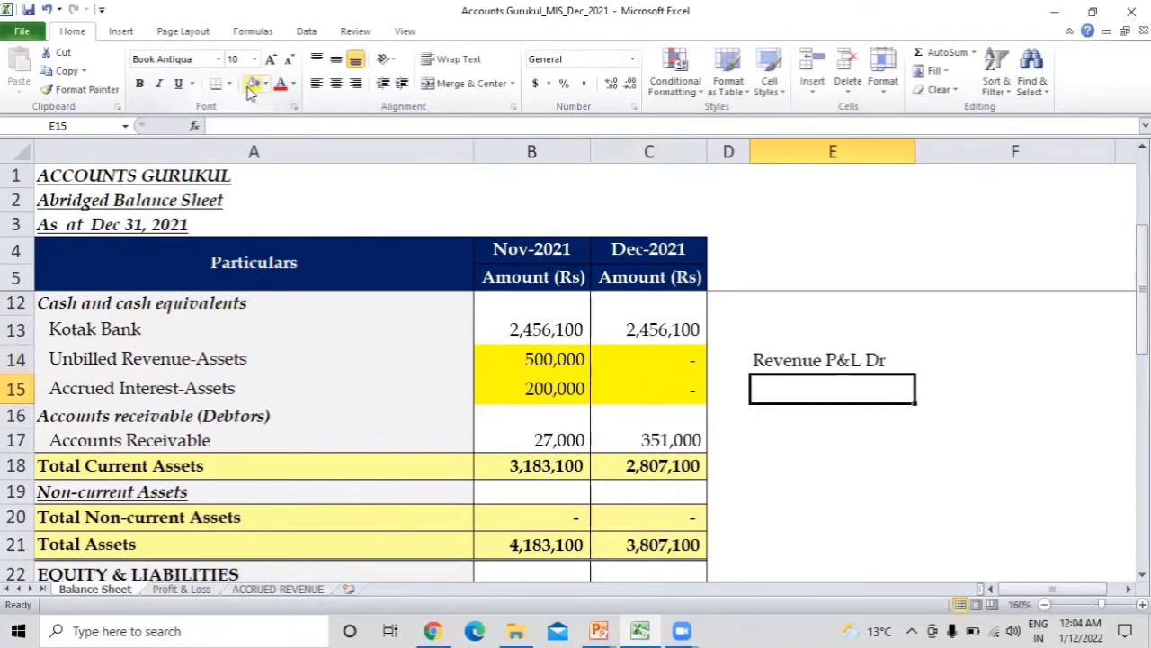
pyautogui.write('Un')
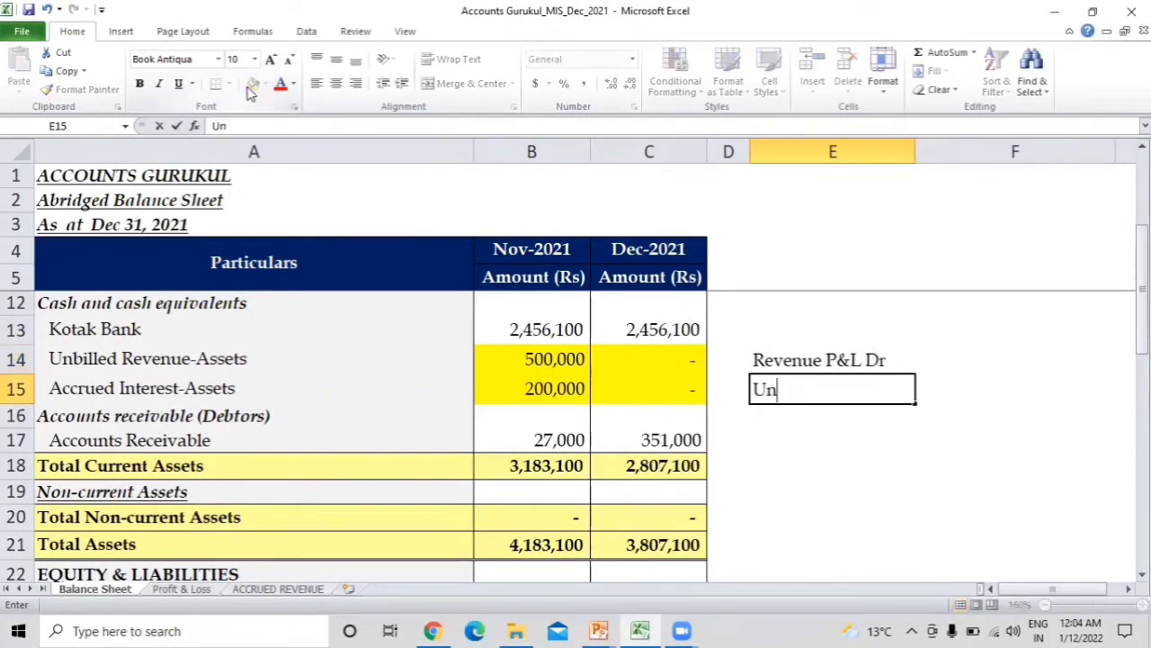
pyautogui.write('billed ')
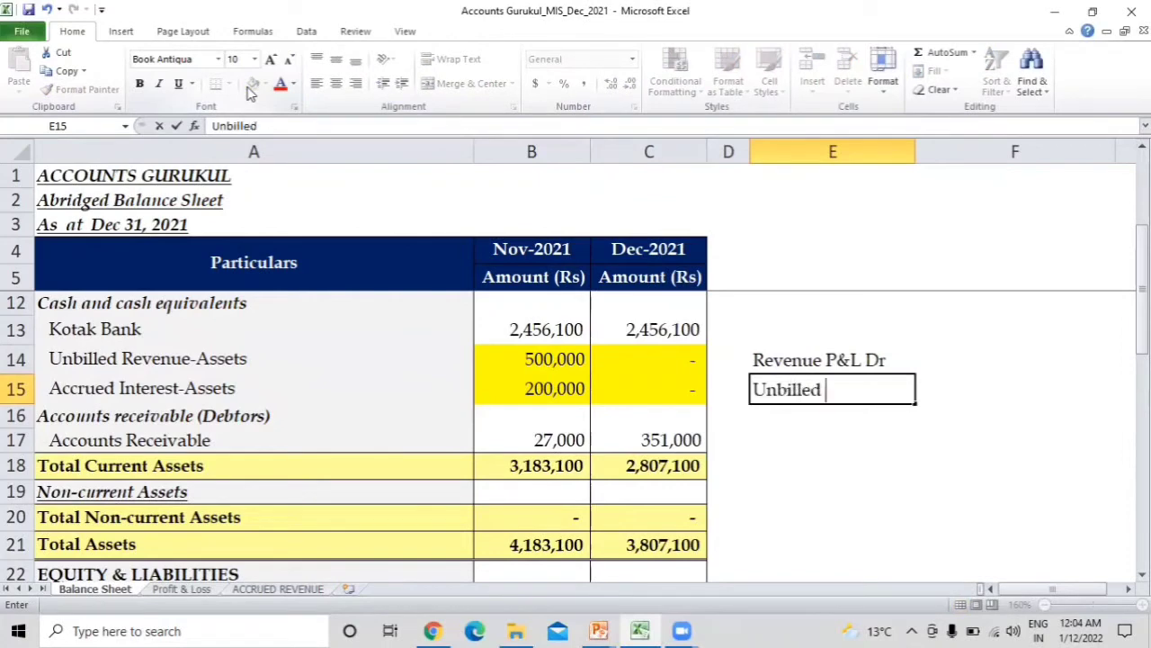
pyautogui.write('Reve Cr')
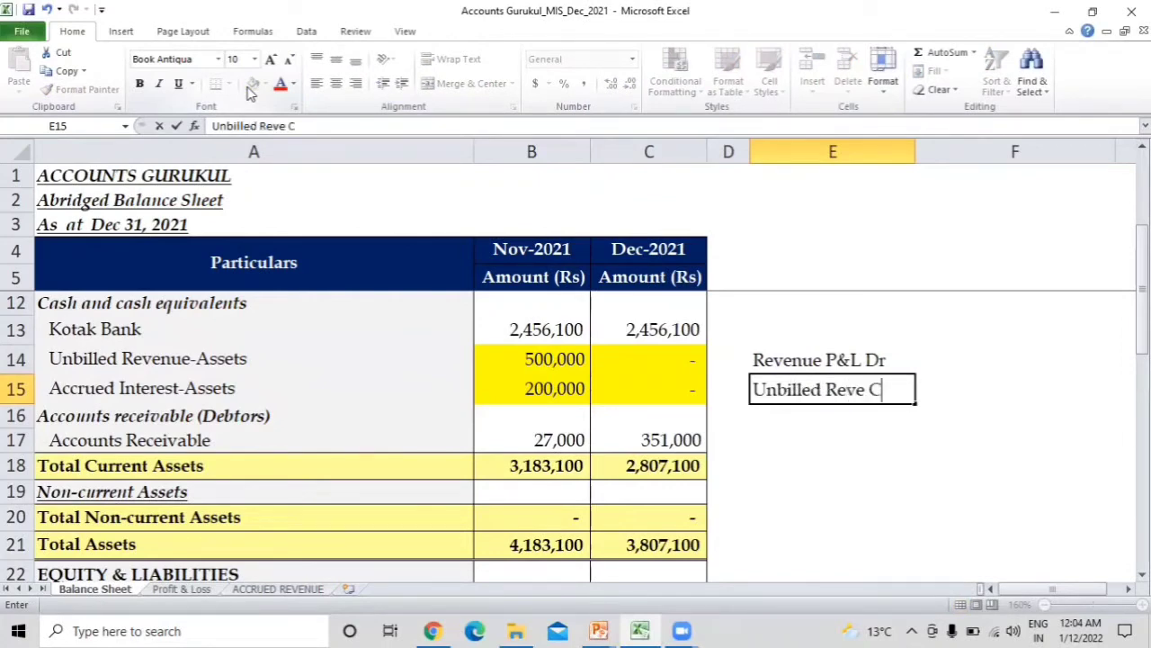
pyautogui.press('Return')
# Check the Dec formulas in C14 and C15, then select the Accounts receivable (Debtors) heading.
pyautogui.press('Right')
pyautogui.press('Left')
pyautogui.press('Left')
pyautogui.press('Up')
pyautogui.press('Up')
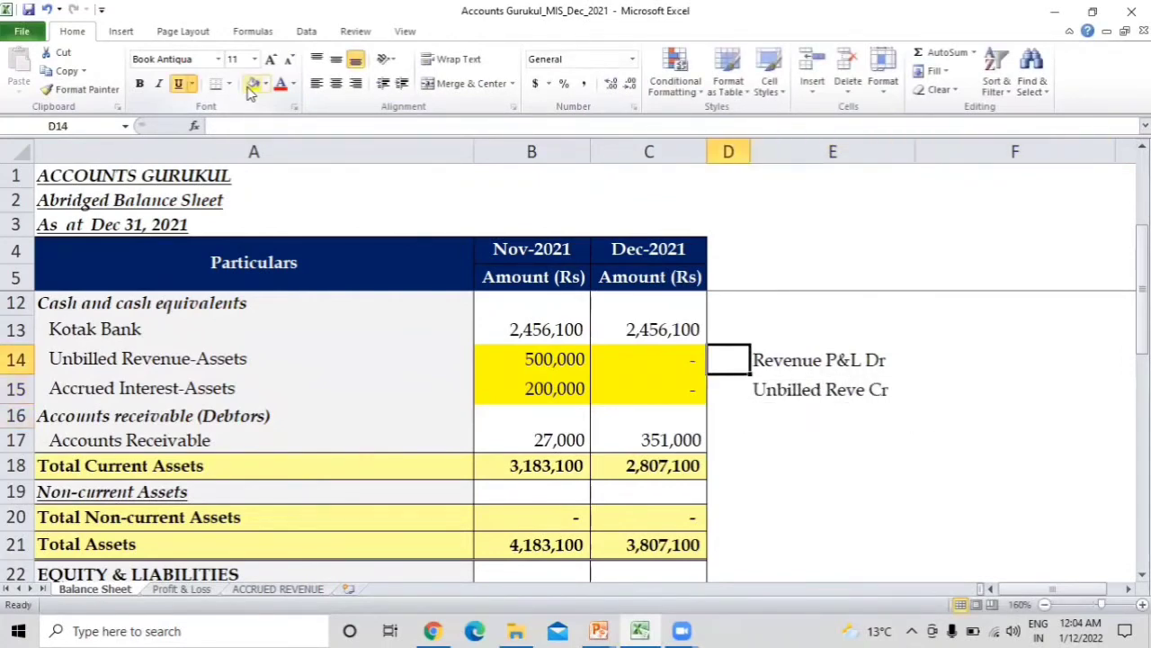
pyautogui.press('Left')
pyautogui.press('Down')
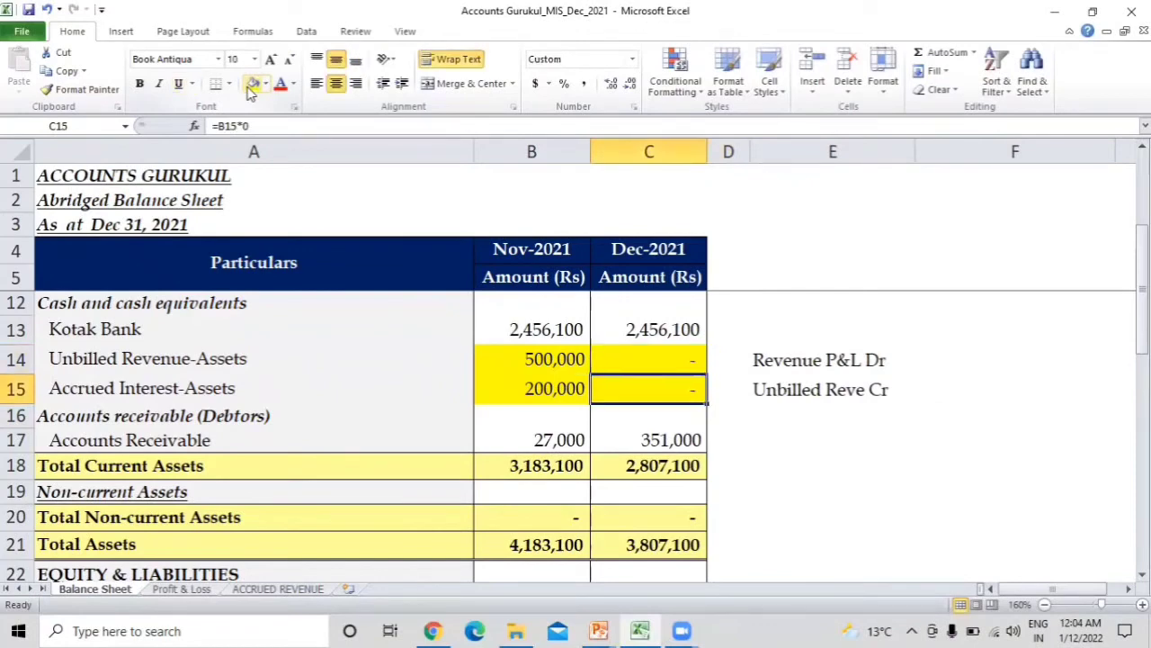
pyautogui.press('Up')
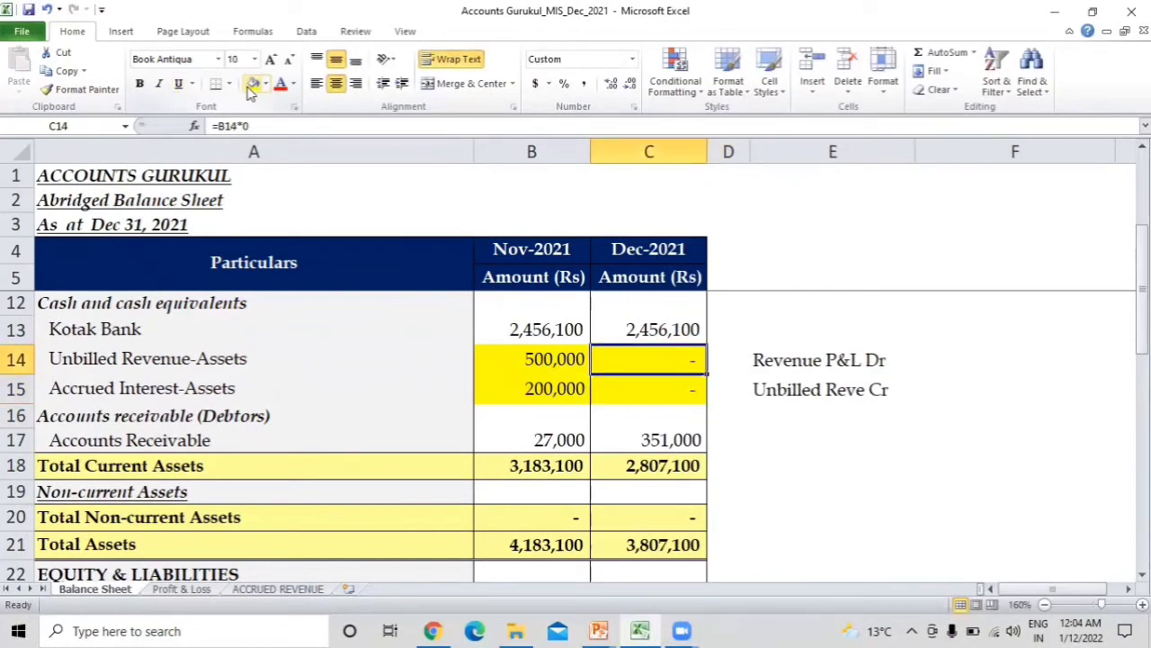
pyautogui.press('Down')
pyautogui.press('Down')
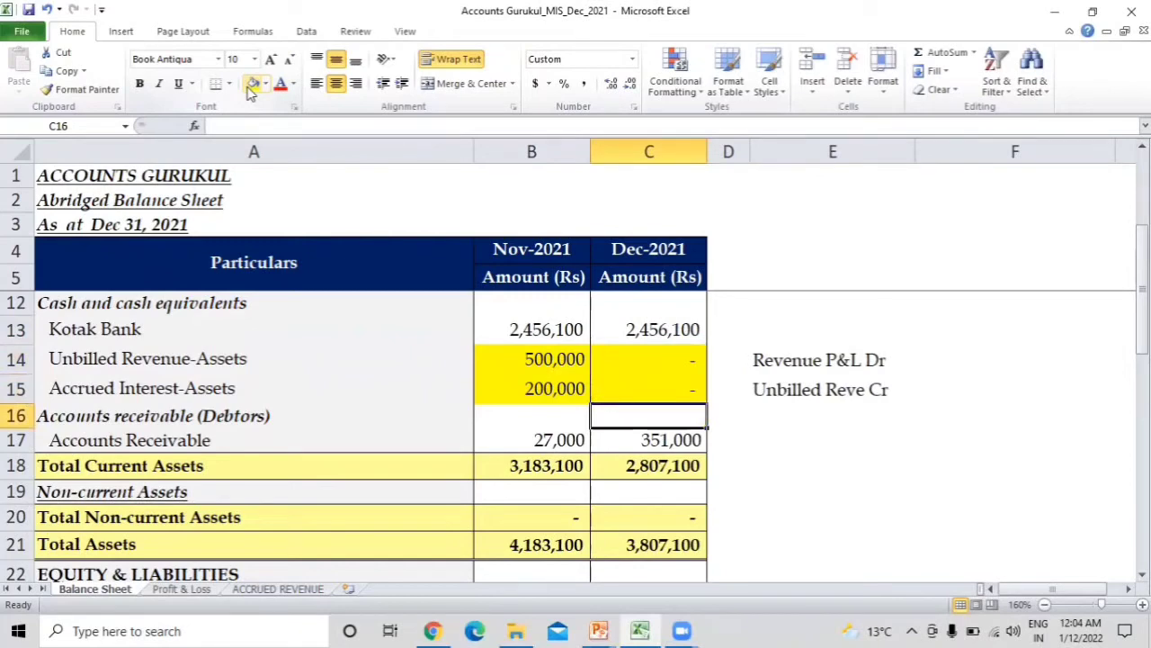
pyautogui.press('Down')
pyautogui.press('Left')
pyautogui.press('Left')
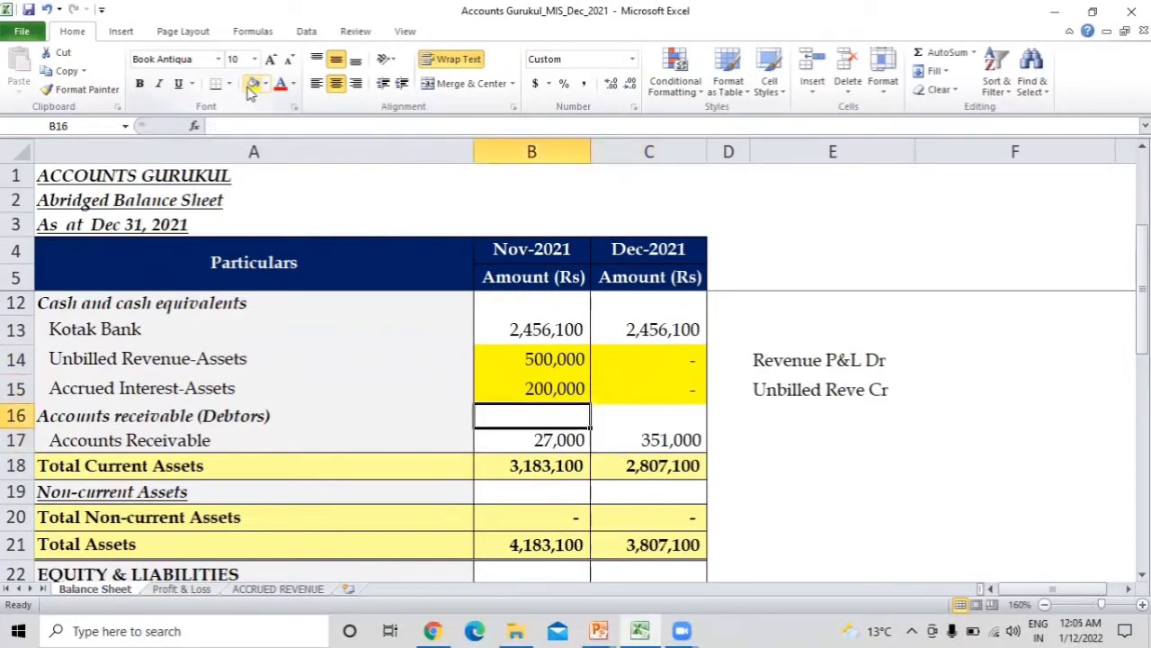
pyautogui.press('Down')
pyautogui.press('Up')
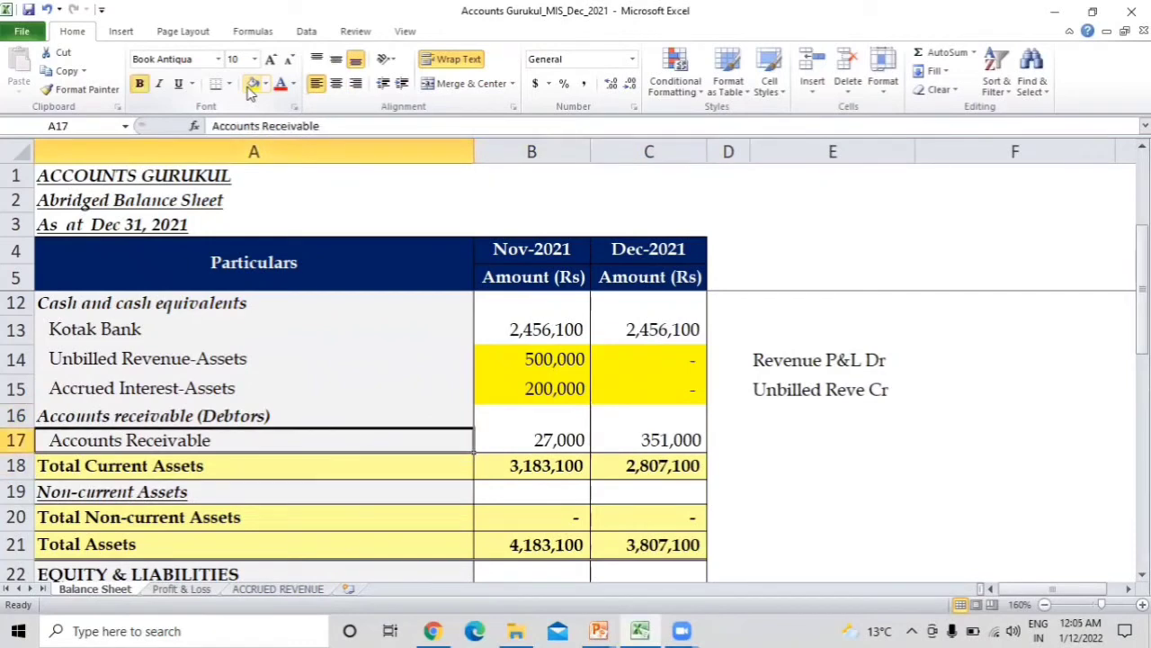
pyautogui.press('Up')
pyautogui.press('Down')
pyautogui.press('Down')
pyautogui.press('Up')
pyautogui.press('Down')
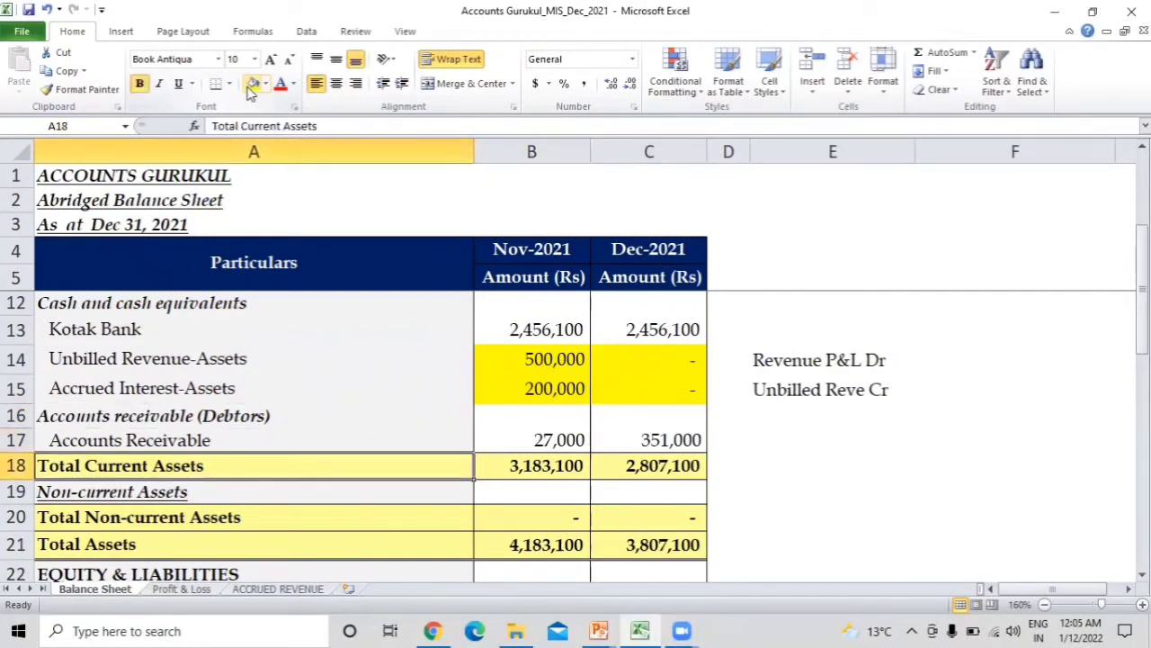
pyautogui.press('Up')
pyautogui.press('Up')
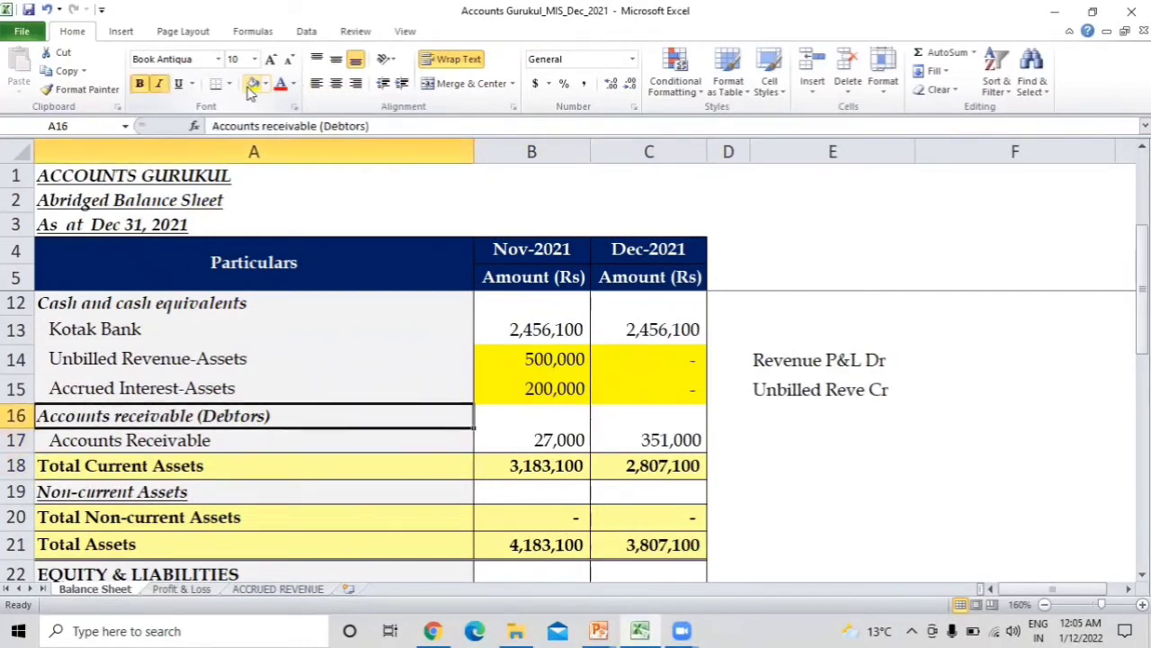
# Insert a new row above Accounts receivable (Debtors) labelled 'Investment'.
pyautogui.hotkey('alt', 'i')
pyautogui.write('rInvestme')
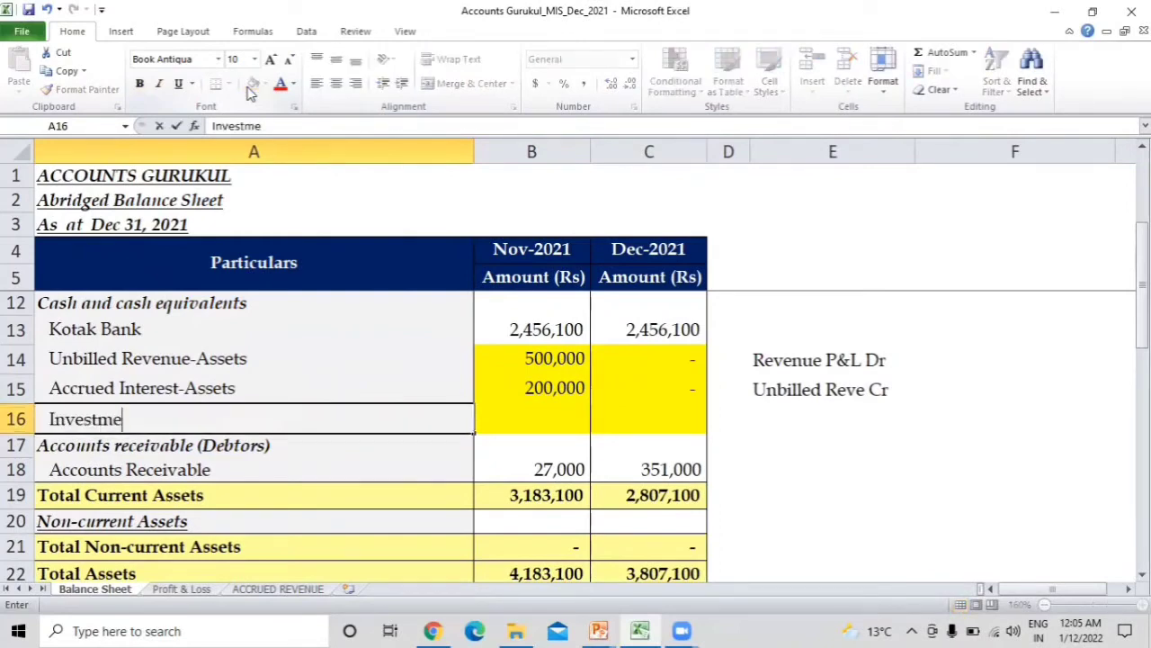
pyautogui.write('nt')
pyautogui.press('Return')
# Start a formula in the Dec-2021 Investment cell C16.
pyautogui.press('Up')
pyautogui.press('Right')
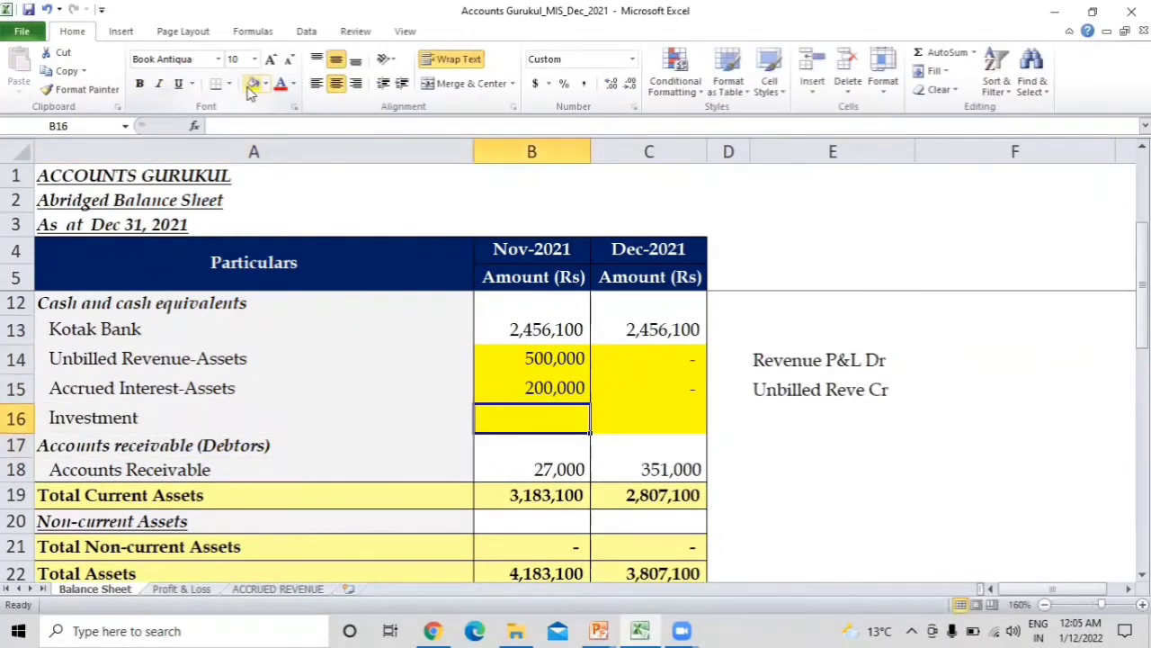
pyautogui.press('Right')
pyautogui.press('Left')
pyautogui.press('Up')
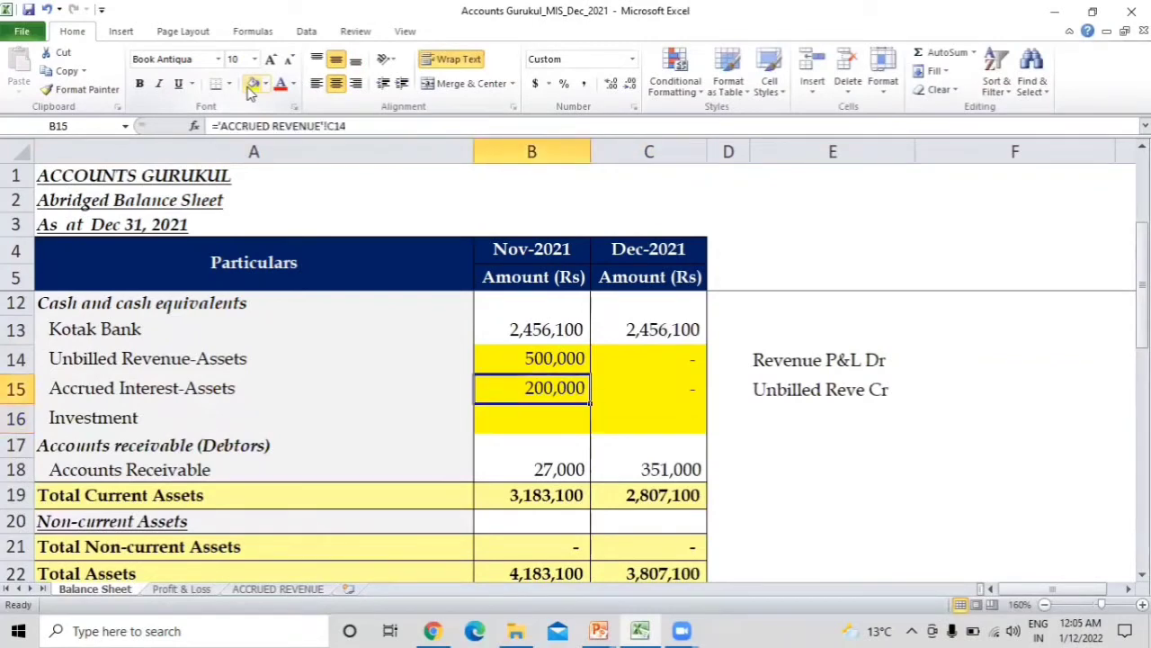
pyautogui.press('Down')
pyautogui.press('Right')
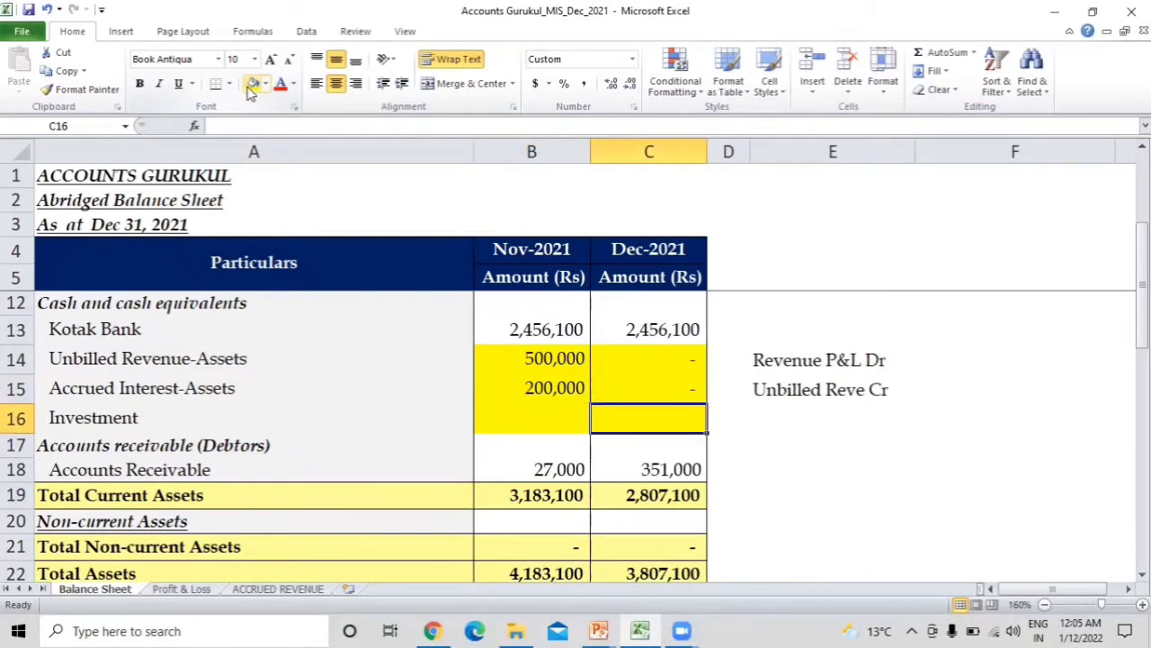
pyautogui.write('=')
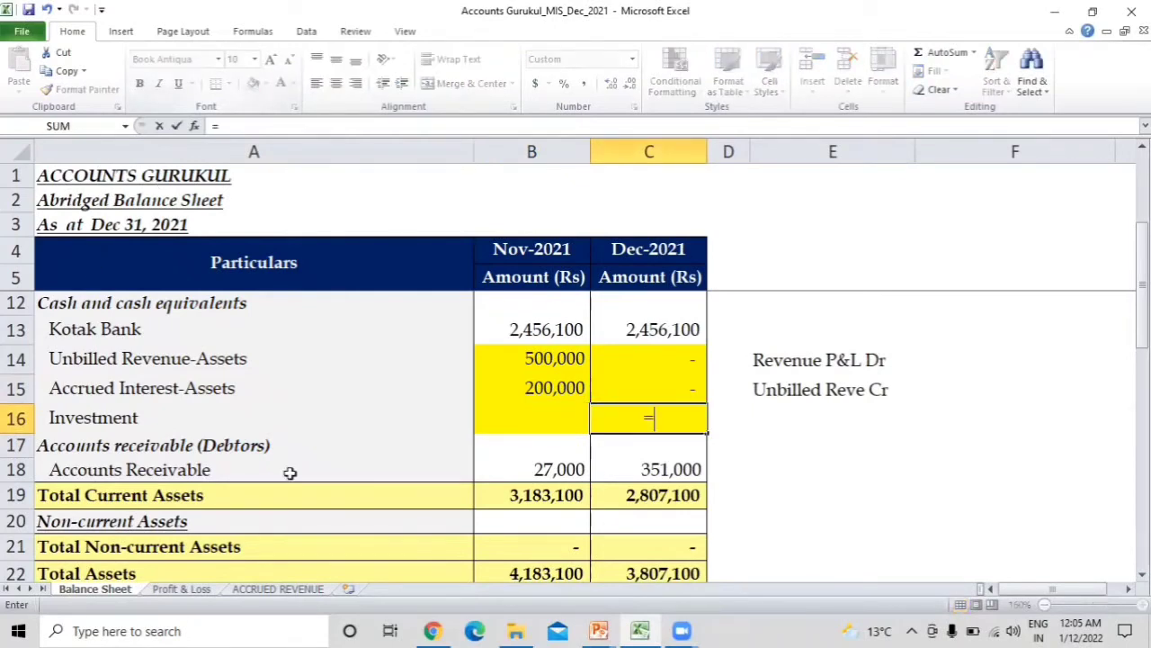
pyautogui.click(274, 590)
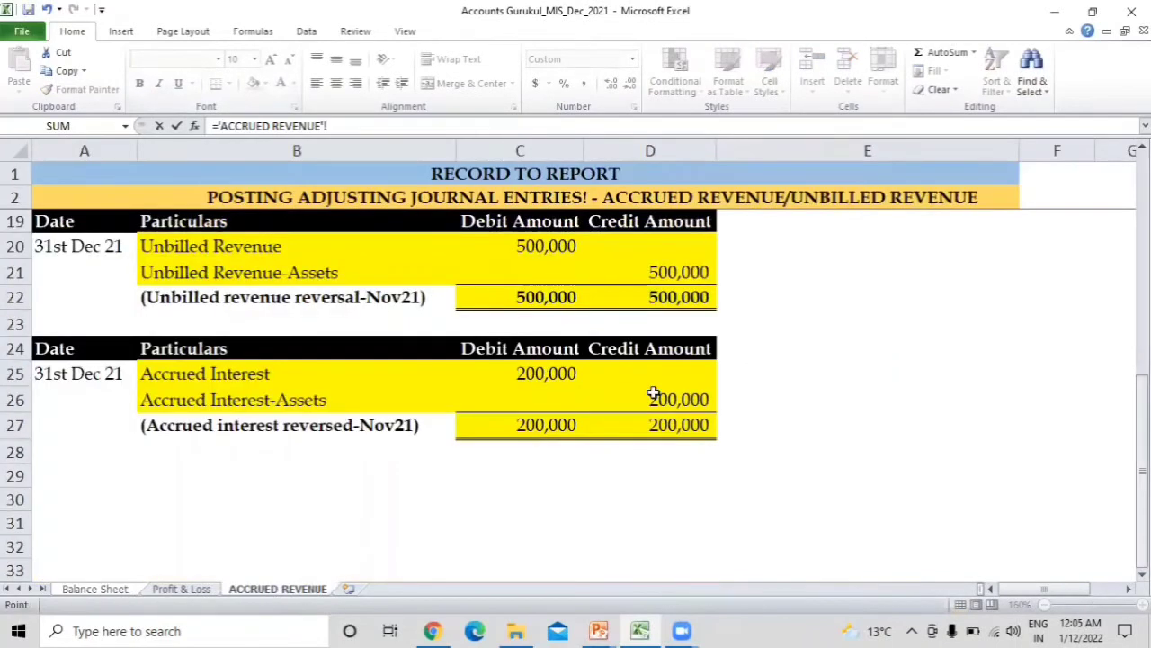
pyautogui.click(522, 373)
pyautogui.press('Return')
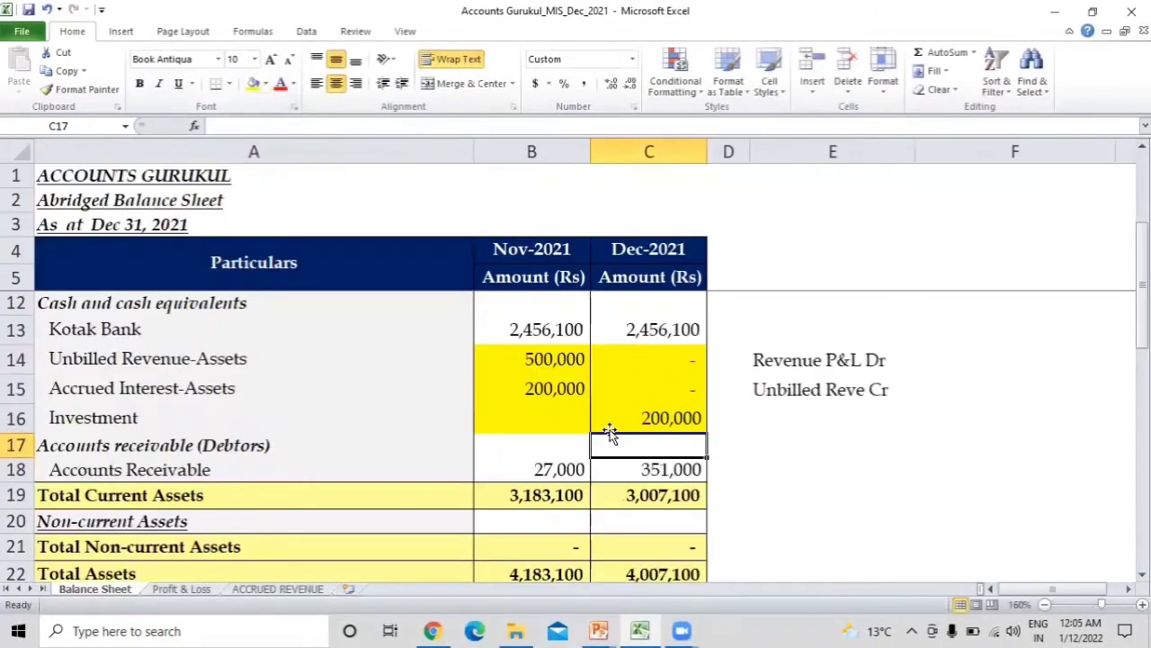
pyautogui.press('Down')
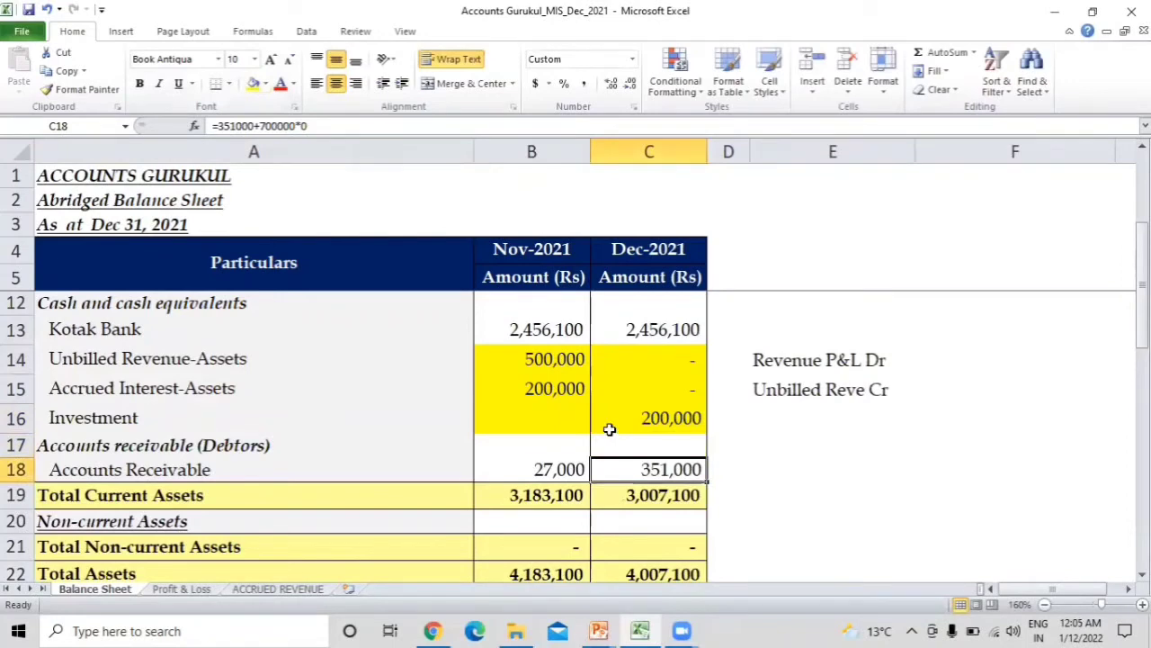
pyautogui.press('F2')
pyautogui.press('BackSpace')
pyautogui.press('BackSpace')
pyautogui.press('BackSpace')
pyautogui.press('BackSpace')
pyautogui.press('BackSpace')
pyautogui.press('BackSpace')
pyautogui.press('BackSpace')
pyautogui.press('BackSpace')
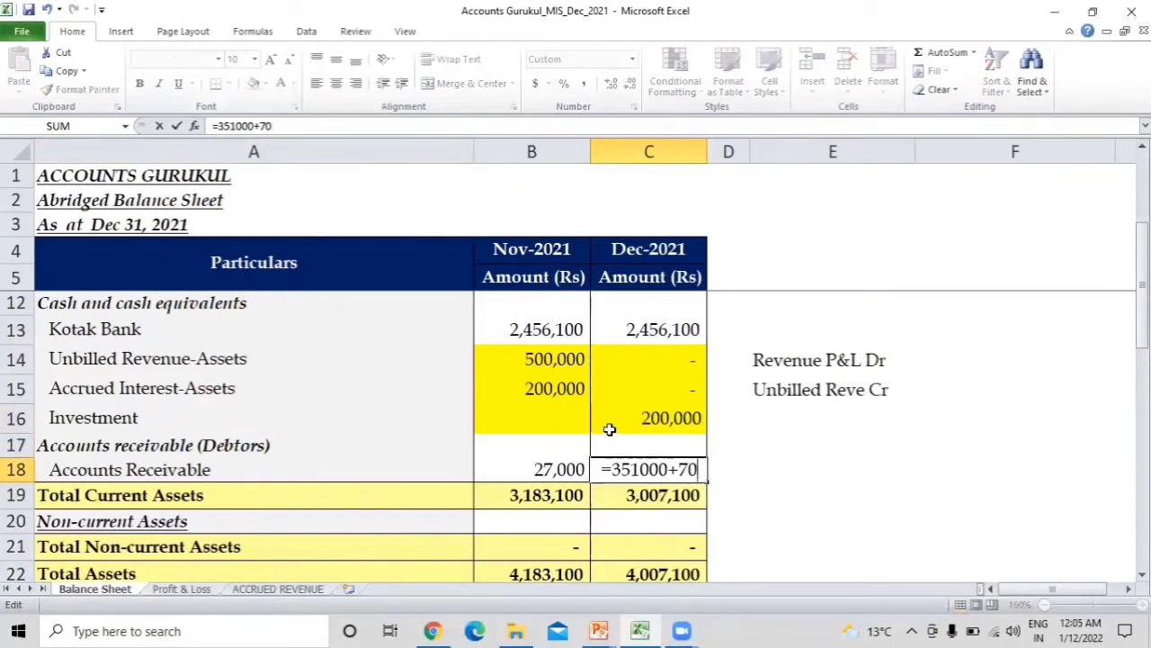
pyautogui.write('500,00')
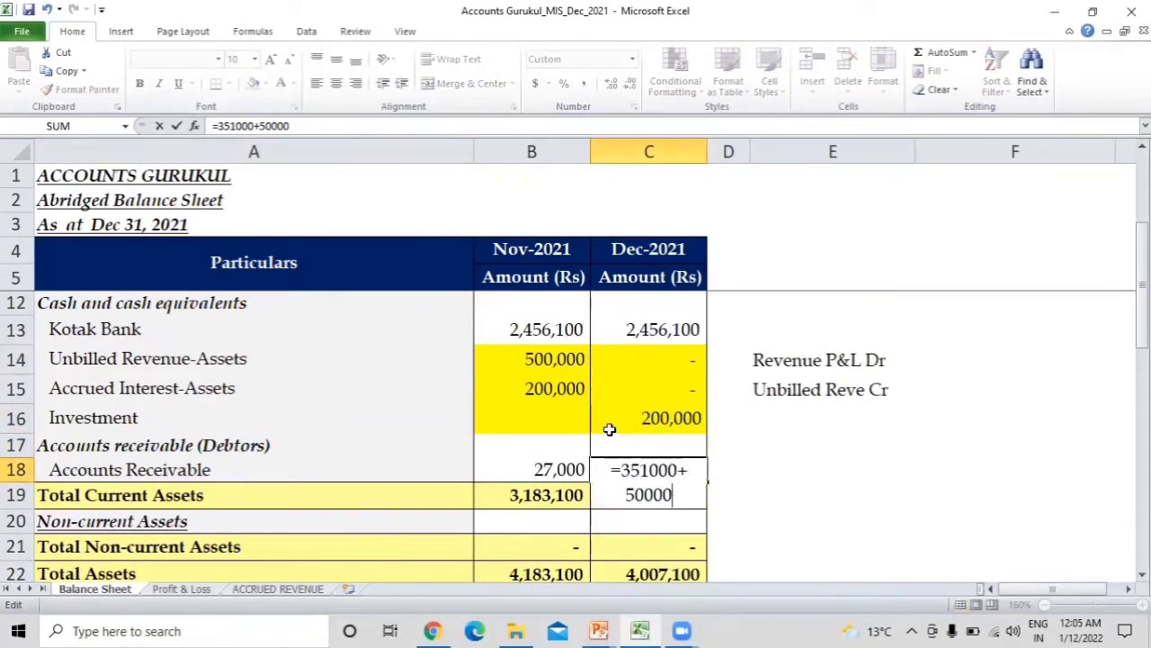
pyautogui.write('0')
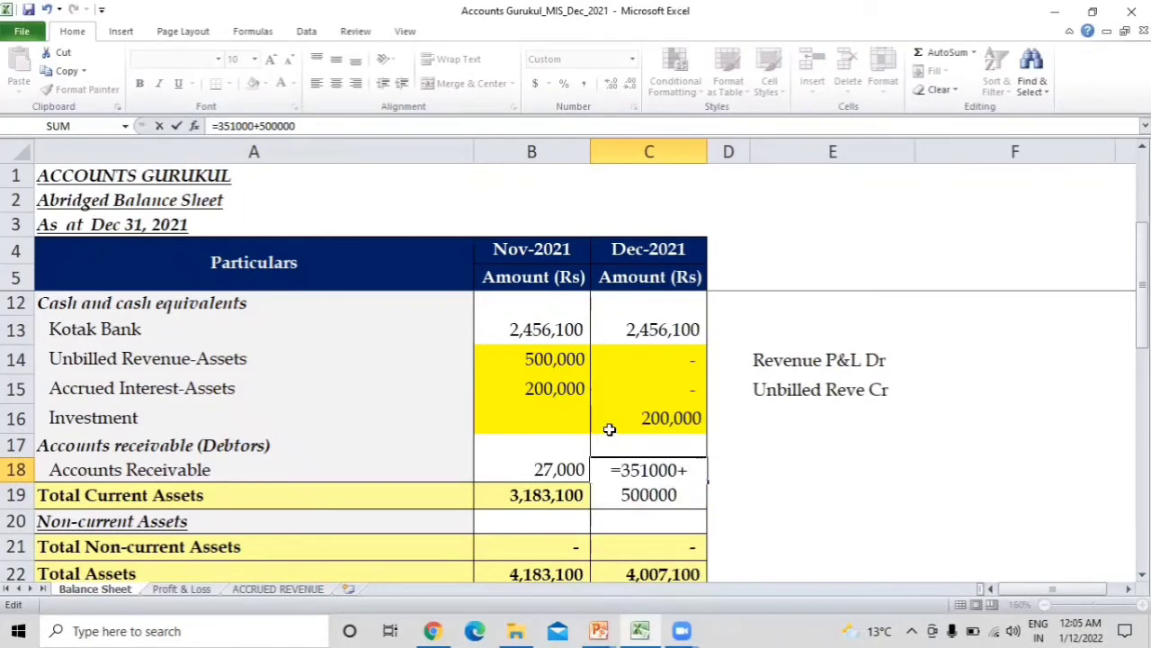
pyautogui.press('Return')
pyautogui.press('Up')
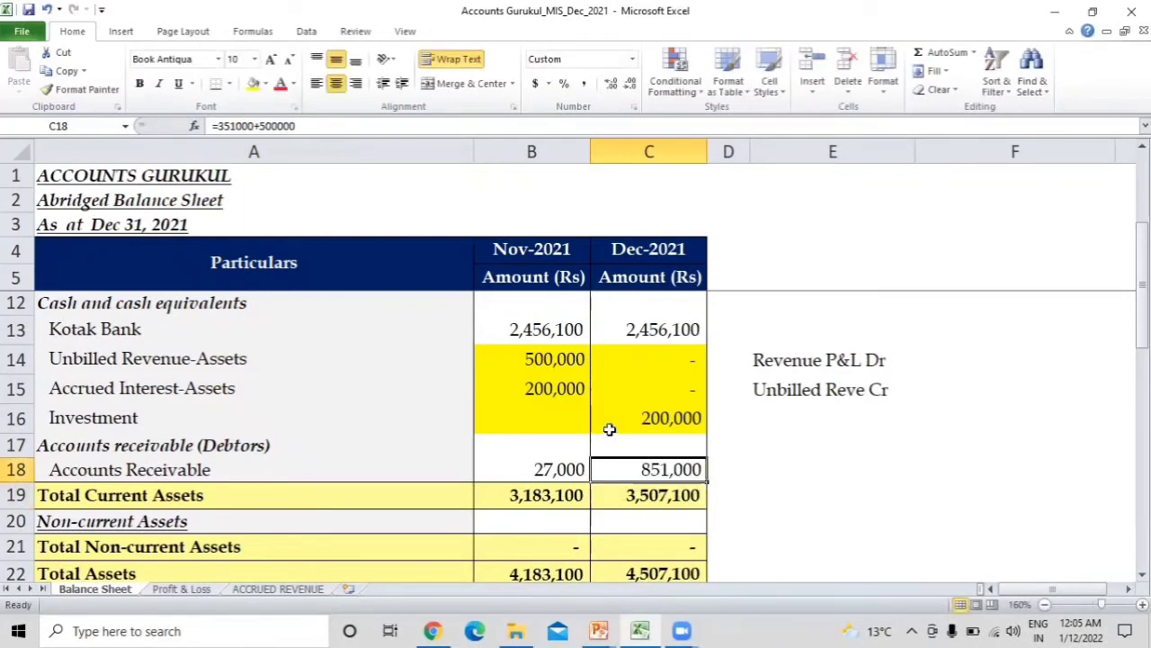
pyautogui.press('Down')
pyautogui.press('Down')
pyautogui.press('Down')
pyautogui.press('Down')
pyautogui.press('Down')
pyautogui.press('Down')
pyautogui.press('Down')
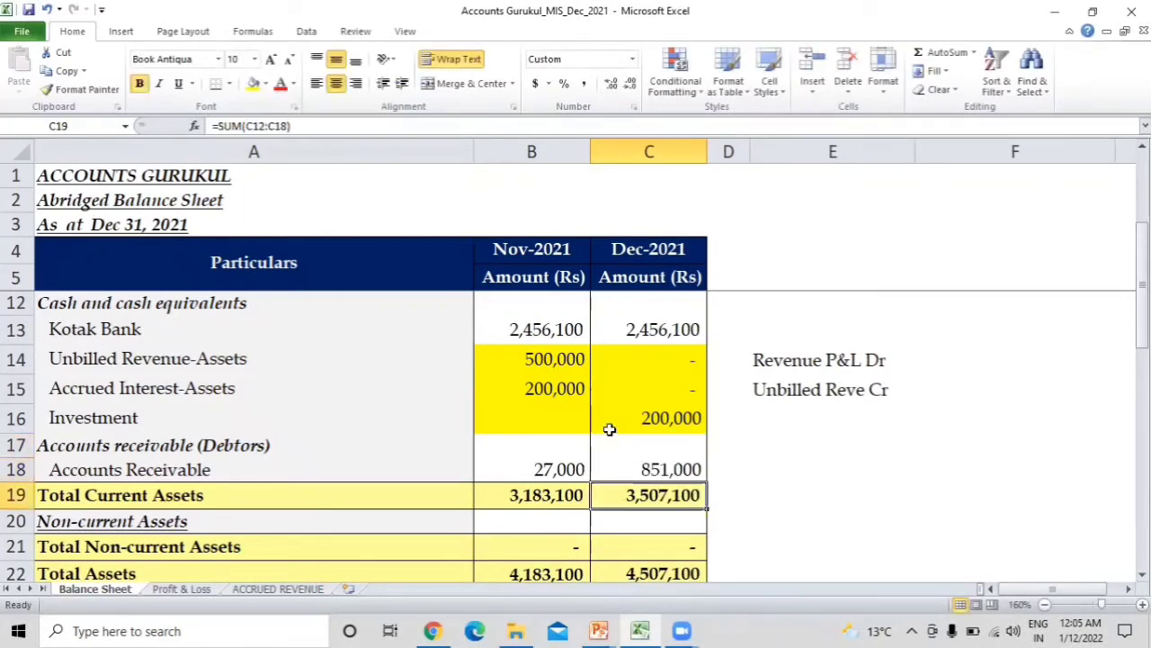
pyautogui.press('Down')
pyautogui.press('Down')
pyautogui.press('Down')
pyautogui.press('Down')
pyautogui.press('Down')
pyautogui.press('Down')
pyautogui.press('Down')
pyautogui.press('Down')
pyautogui.press('Down')
pyautogui.press('Down')
pyautogui.press('Down')
pyautogui.press('Down')
pyautogui.press('Down')
pyautogui.press('Down')
pyautogui.press('Down')
pyautogui.press('Down')
pyautogui.press('Down')
pyautogui.press('Up')
pyautogui.press('Up')
pyautogui.press('Up')
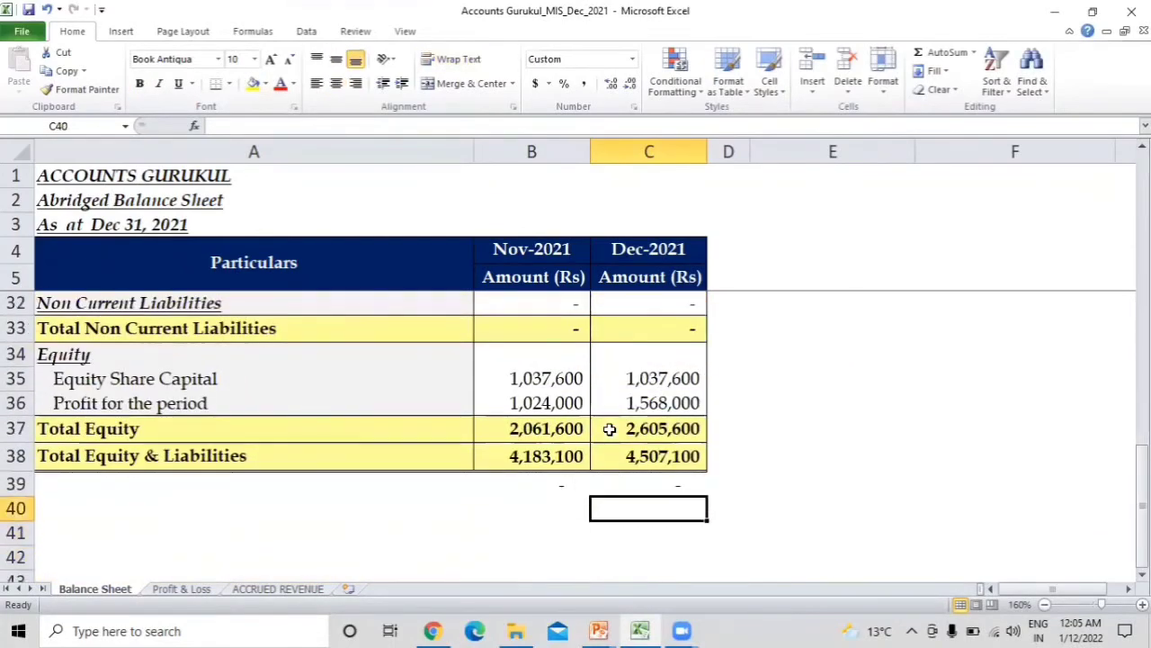
pyautogui.press('Up')
pyautogui.press('Up')
pyautogui.press('Up')
pyautogui.press('Up')
pyautogui.press('Up')
pyautogui.press('Up')
pyautogui.press('Up')
pyautogui.press('Up')
pyautogui.press('Up')
pyautogui.press('Up')
pyautogui.press('Up')
pyautogui.press('Up')
pyautogui.press('Up')
pyautogui.press('Up')
pyautogui.press('Up')
pyautogui.press('Up')
pyautogui.press('Up')
pyautogui.press('Up')
pyautogui.press('Up')
pyautogui.press('Up')
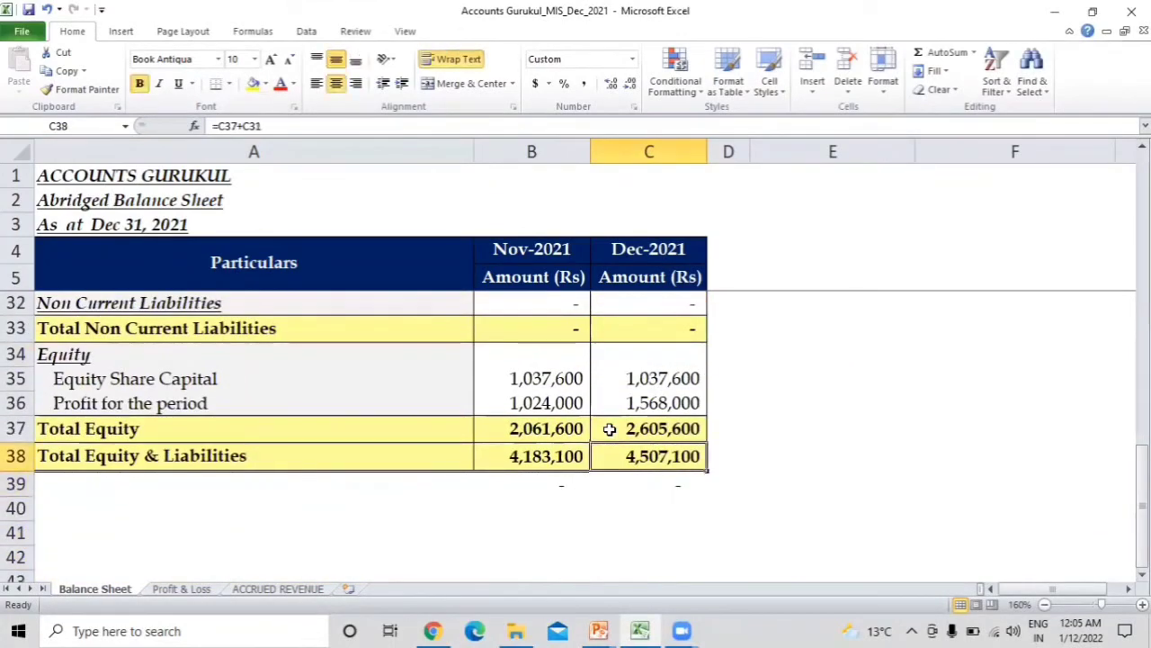
pyautogui.press('Up')
pyautogui.press('Down')
pyautogui.press('Down')
pyautogui.press('Down')
pyautogui.press('Down')
pyautogui.press('Down')
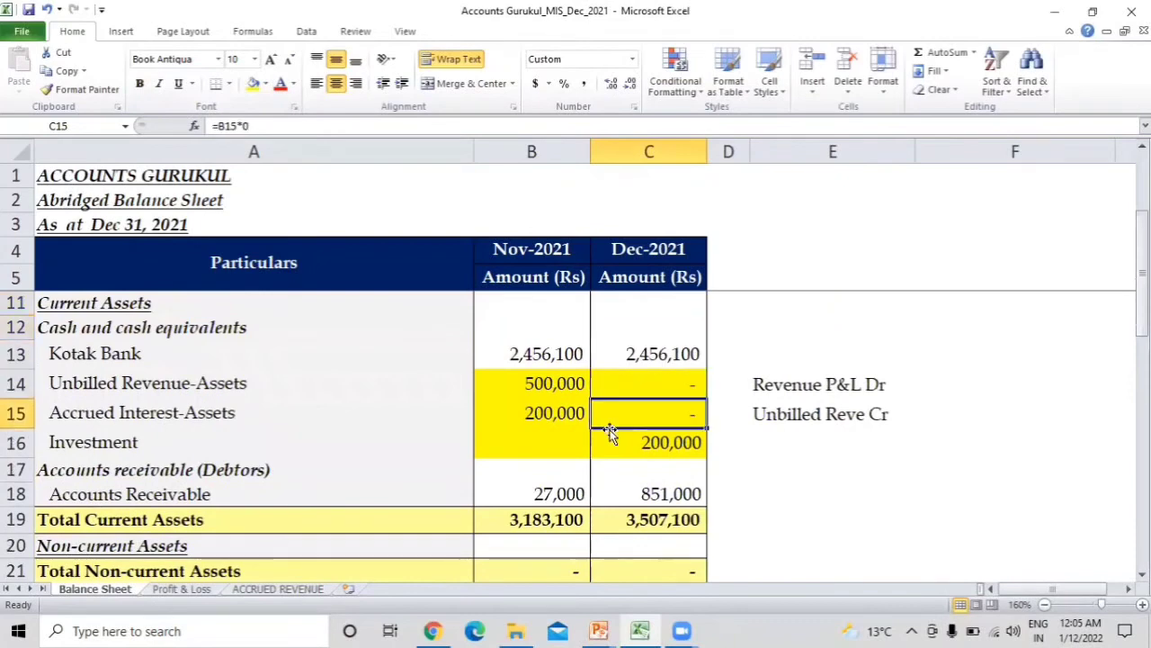
# Enter the notes 'Booked The Reve', 'AR DR' and 'To Sales/Reve' in E17 to E19.
pyautogui.press('Right')
pyautogui.press('Right')
pyautogui.press('Down')
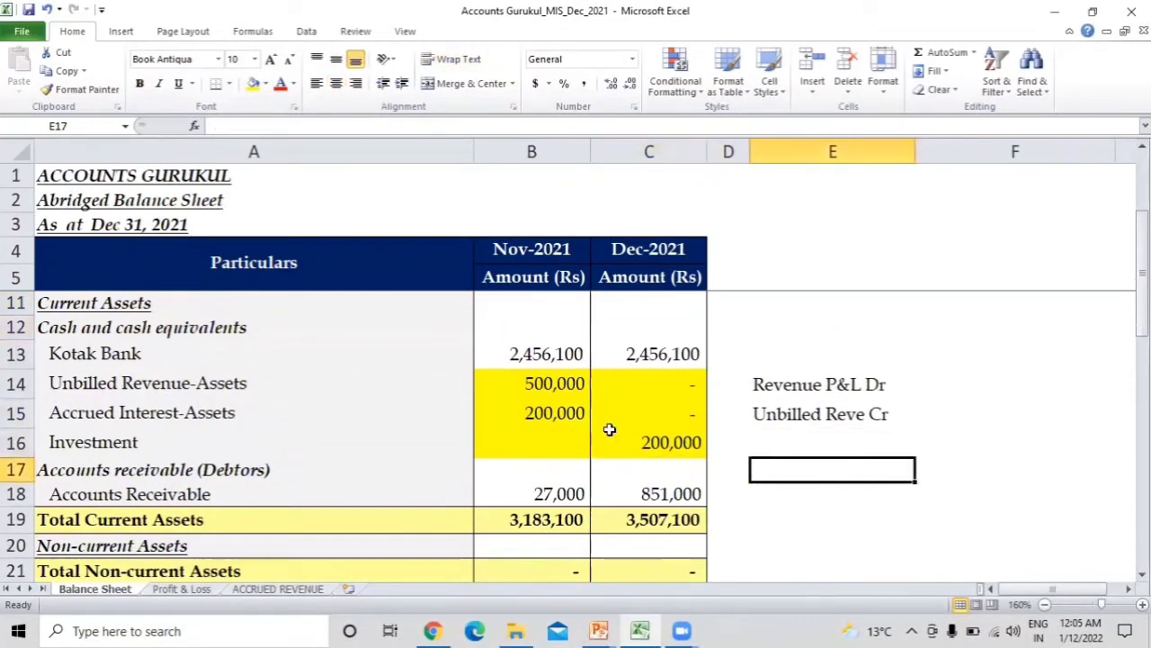
pyautogui.write('Booke')
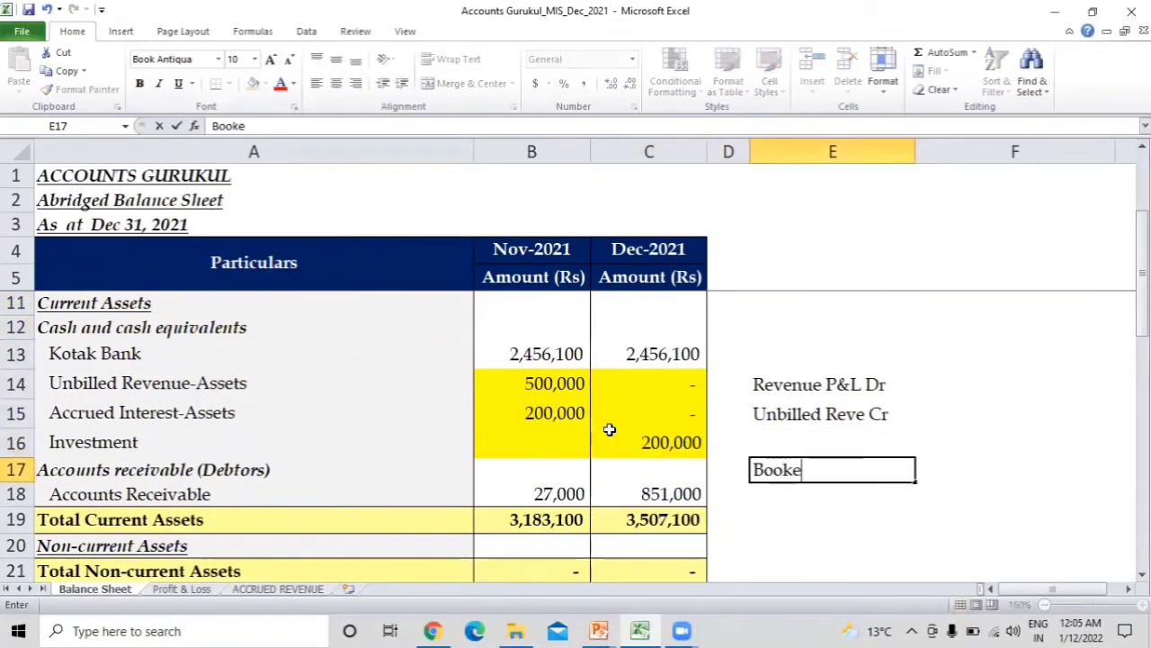
pyautogui.write('d The Reve')
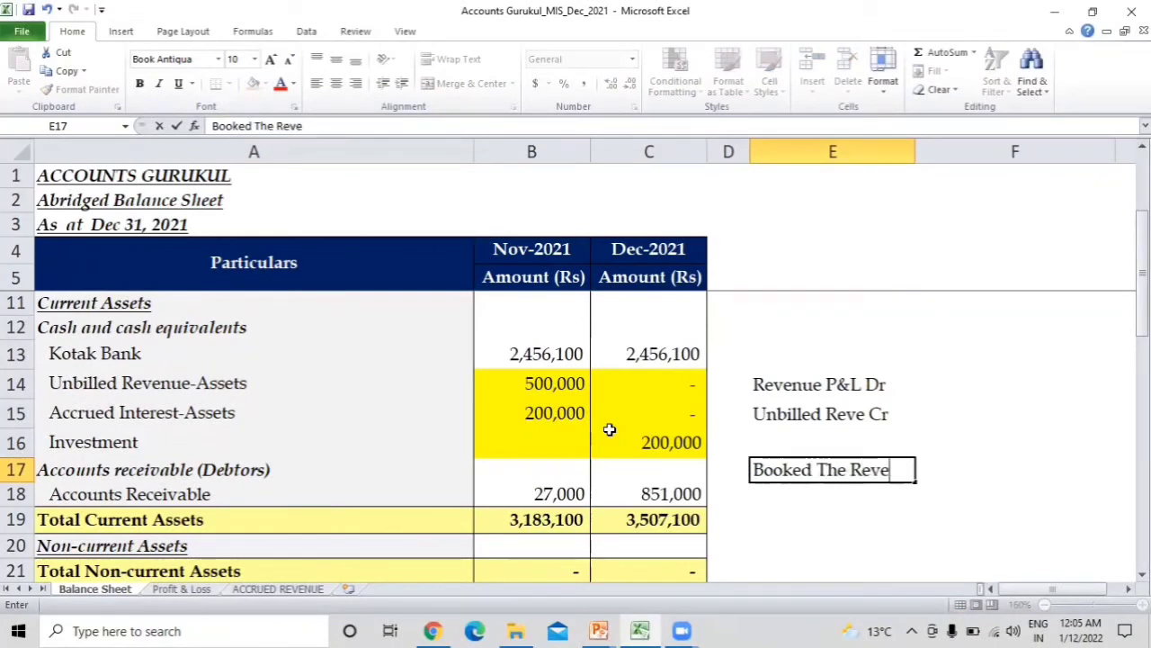
pyautogui.press('Return')
pyautogui.write('AR DR')
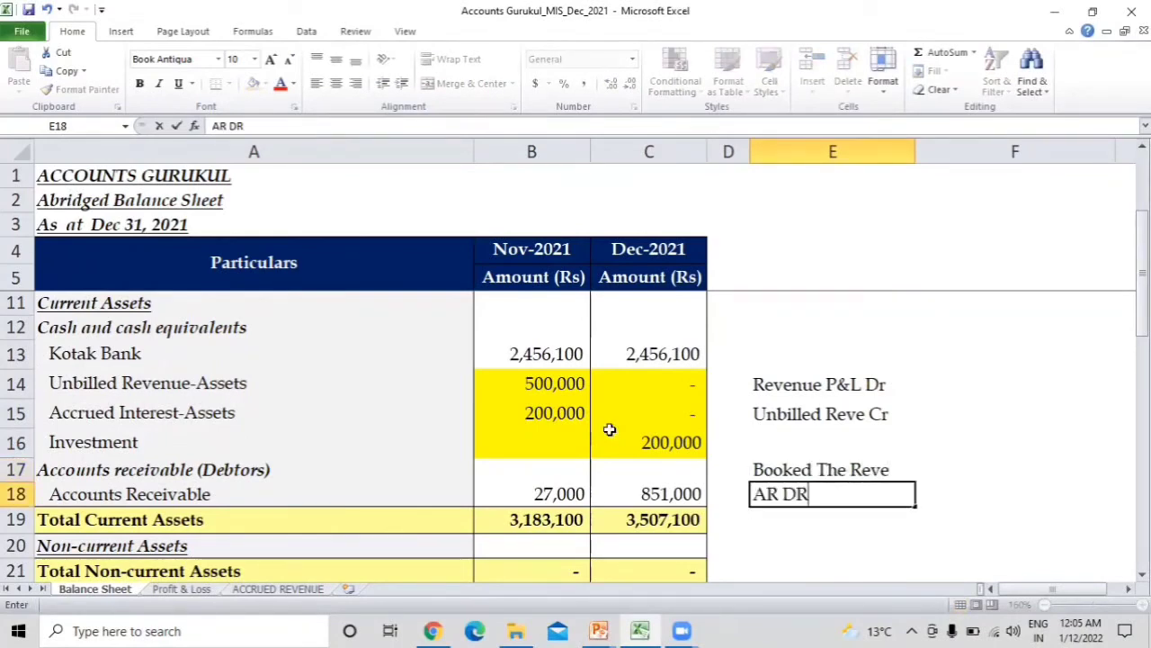
pyautogui.press('Return')
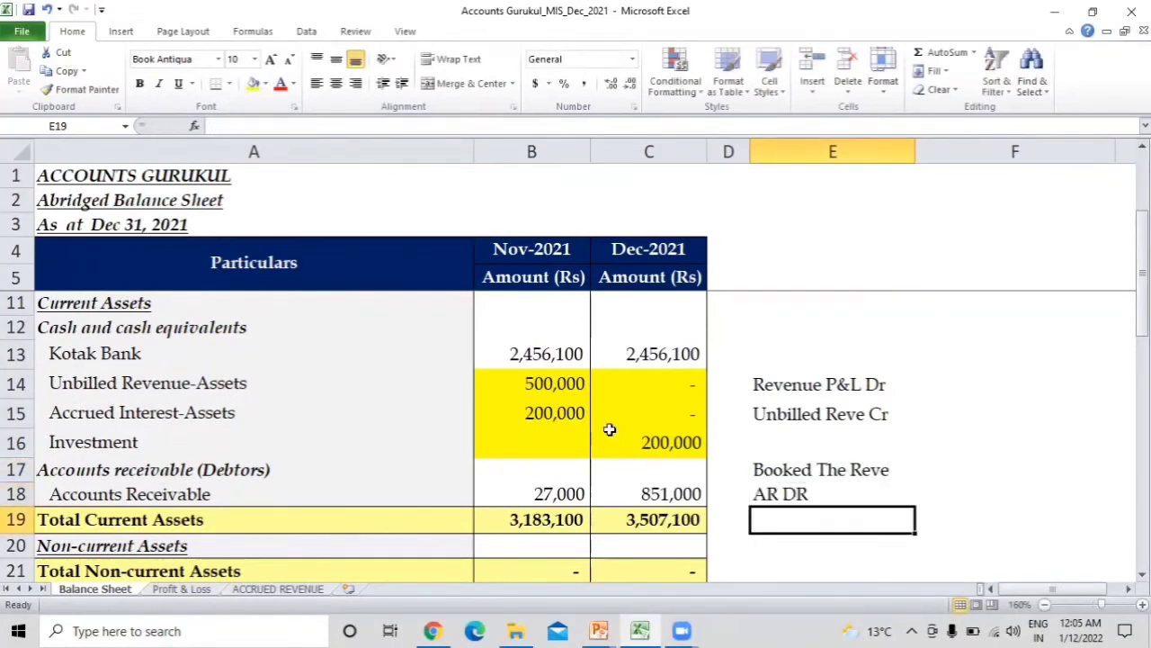
pyautogui.write('To Sa')
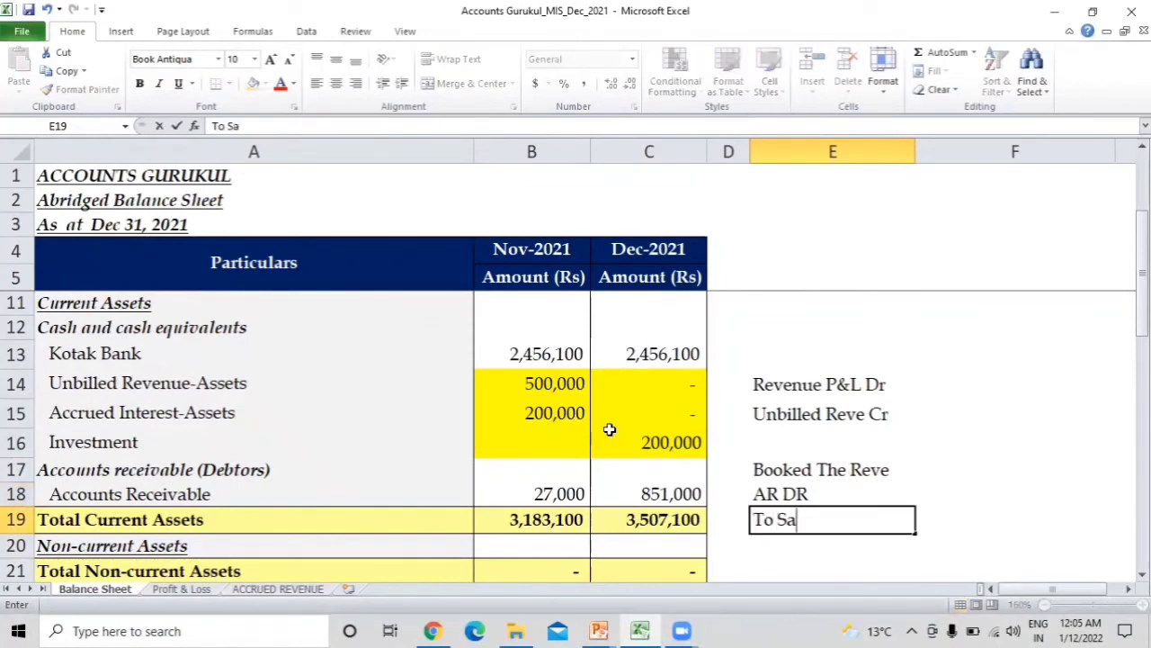
pyautogui.write('les/Reve')
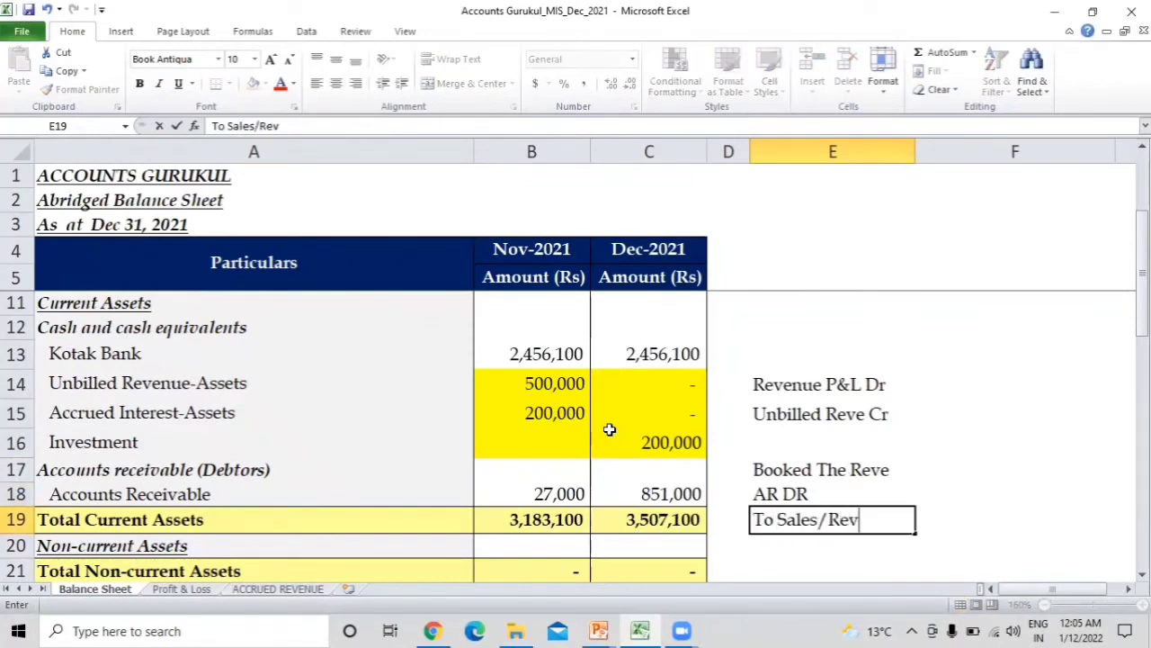
pyautogui.press('Return')
# Add the notes 'Invest' and 'Accured' in E20 and E21.
pyautogui.press('Up')
pyautogui.press('Up')
pyautogui.press('Up')
pyautogui.press('Up')
pyautogui.press('Up')
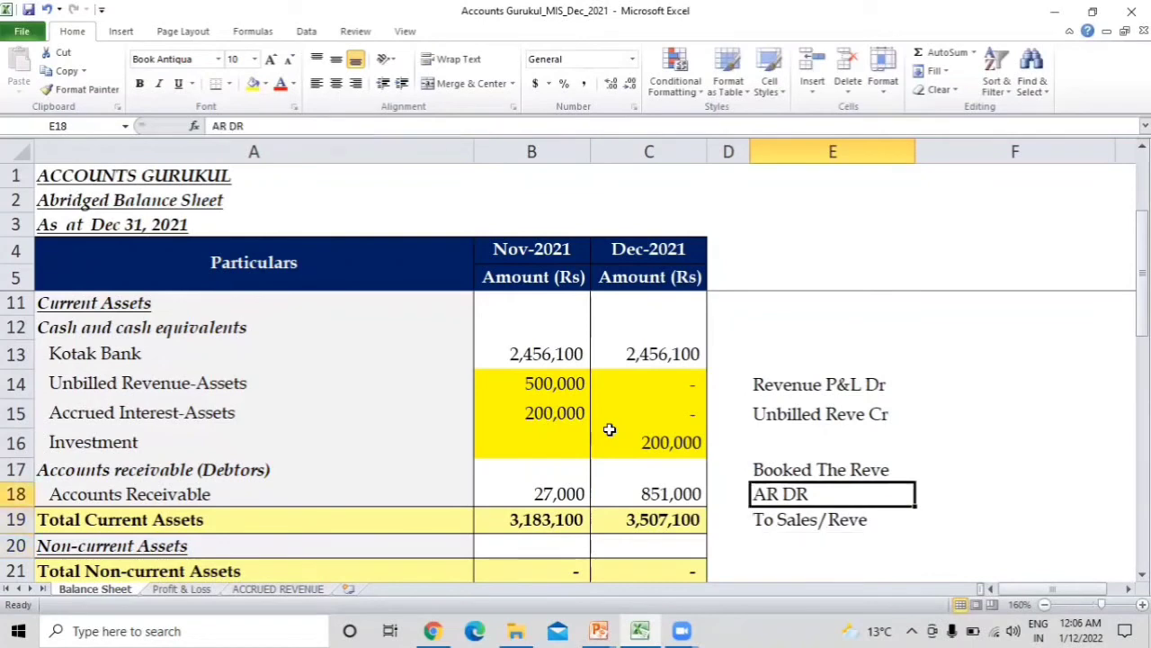
pyautogui.press('Left')
pyautogui.press('Left')
pyautogui.press('Down')
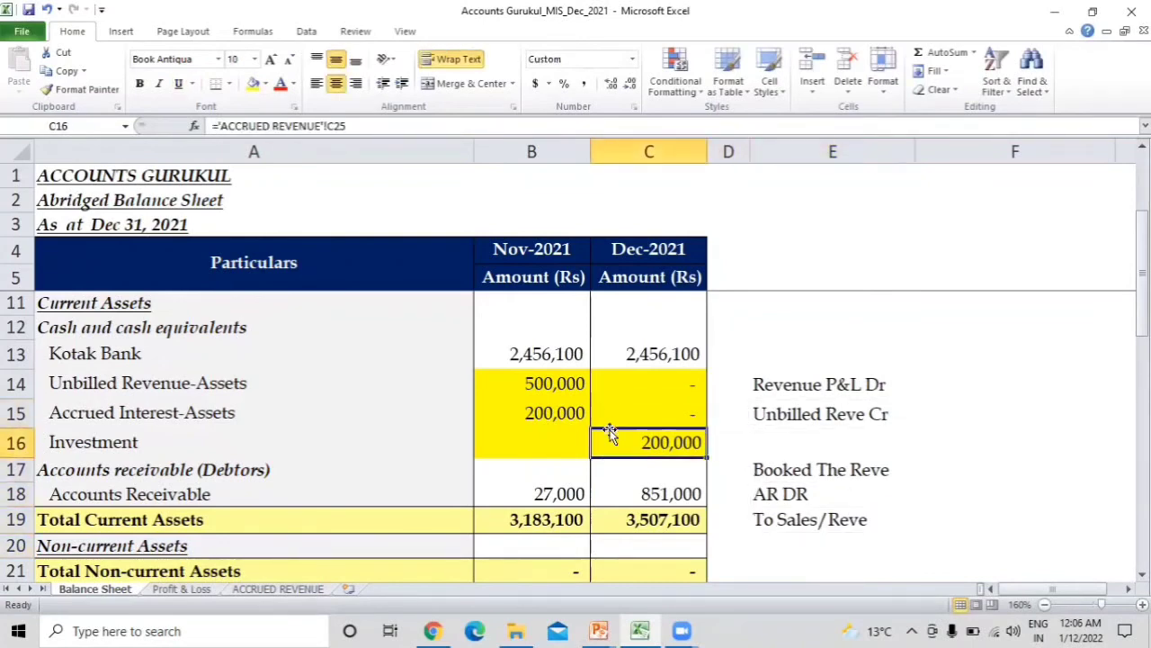
pyautogui.press('Right')
pyautogui.press('Right')
pyautogui.press('Down')
pyautogui.press('Down')
pyautogui.press('Down')
pyautogui.press('Down')
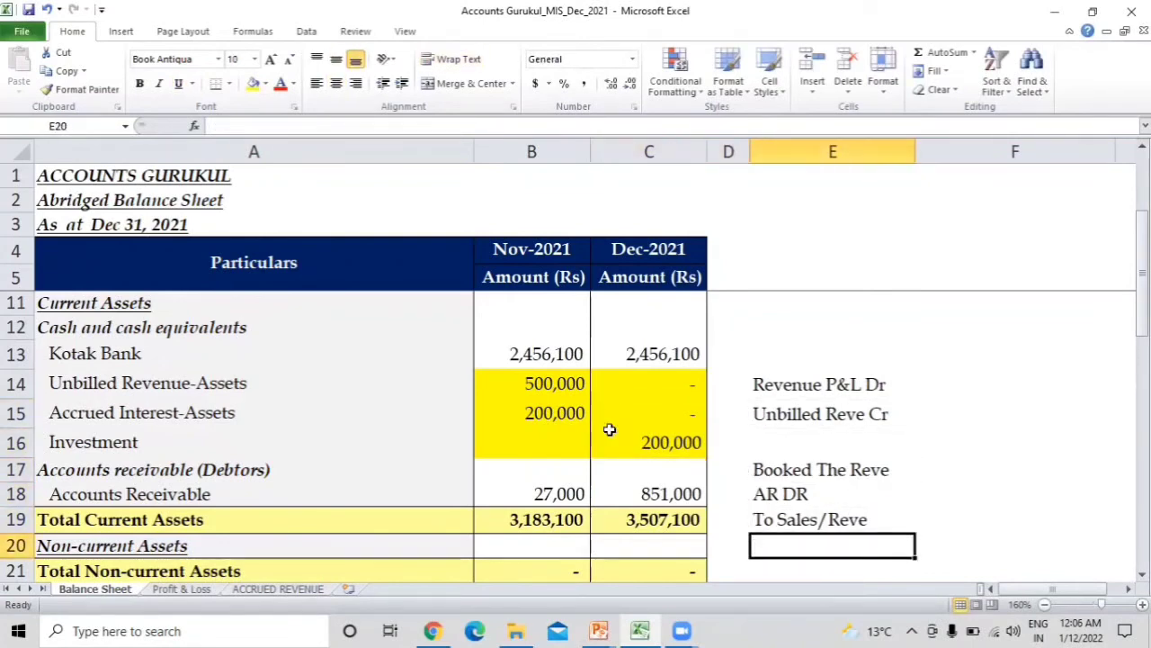
pyautogui.write('Invest')
pyautogui.press('Return')
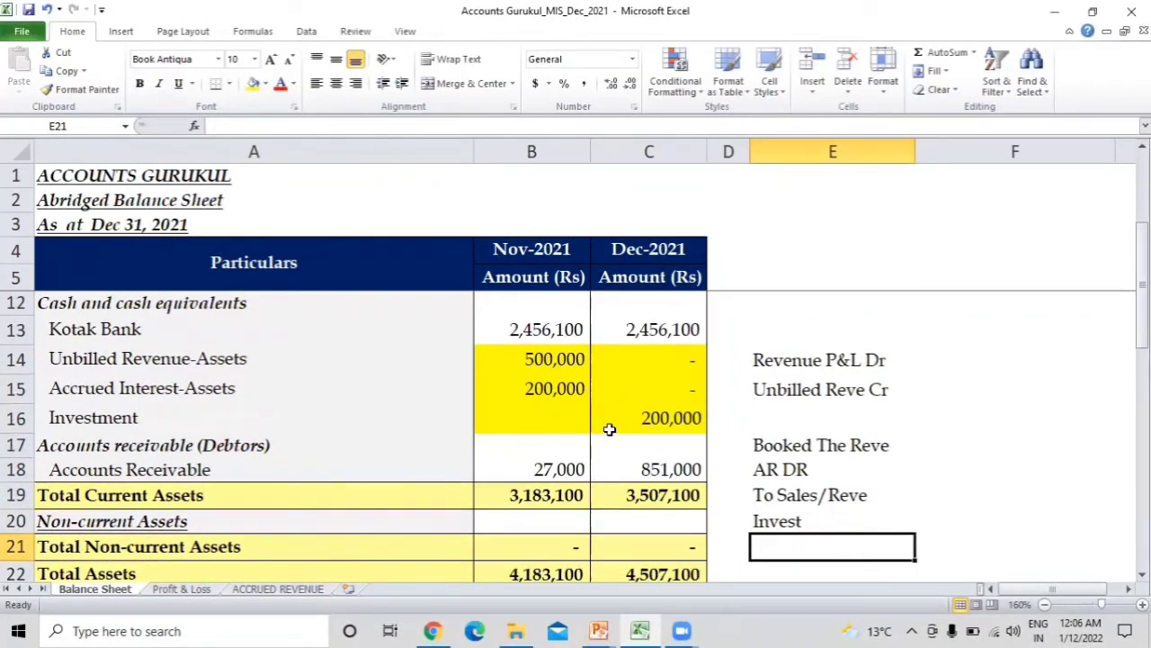
pyautogui.write('Accured')
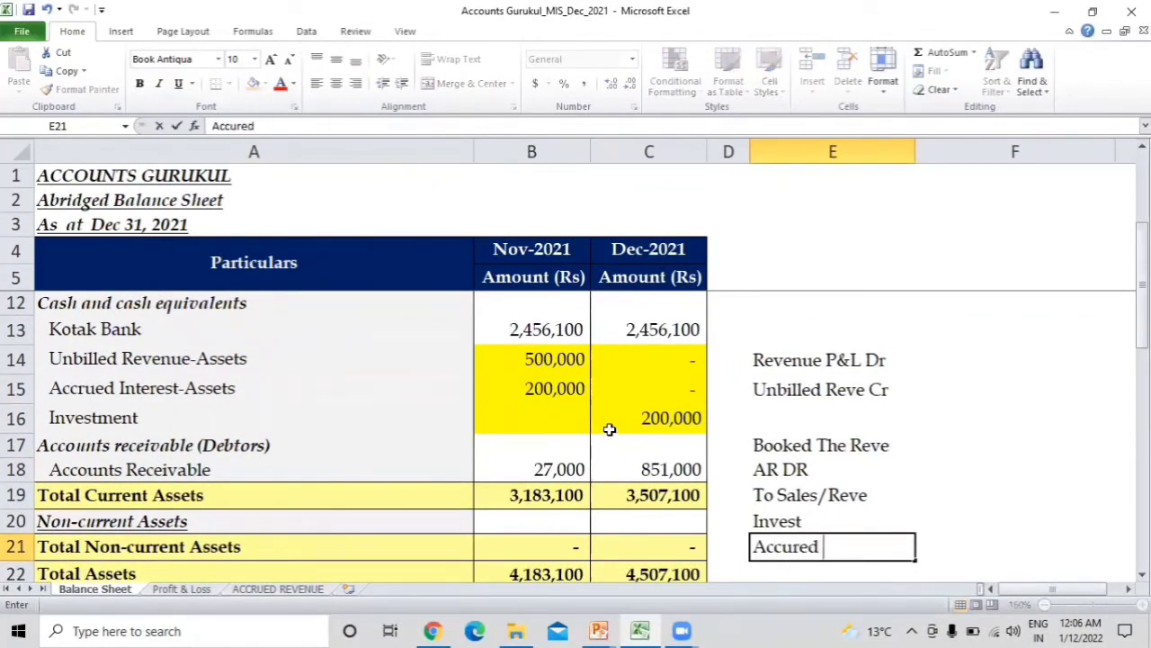
pyautogui.press('Return')
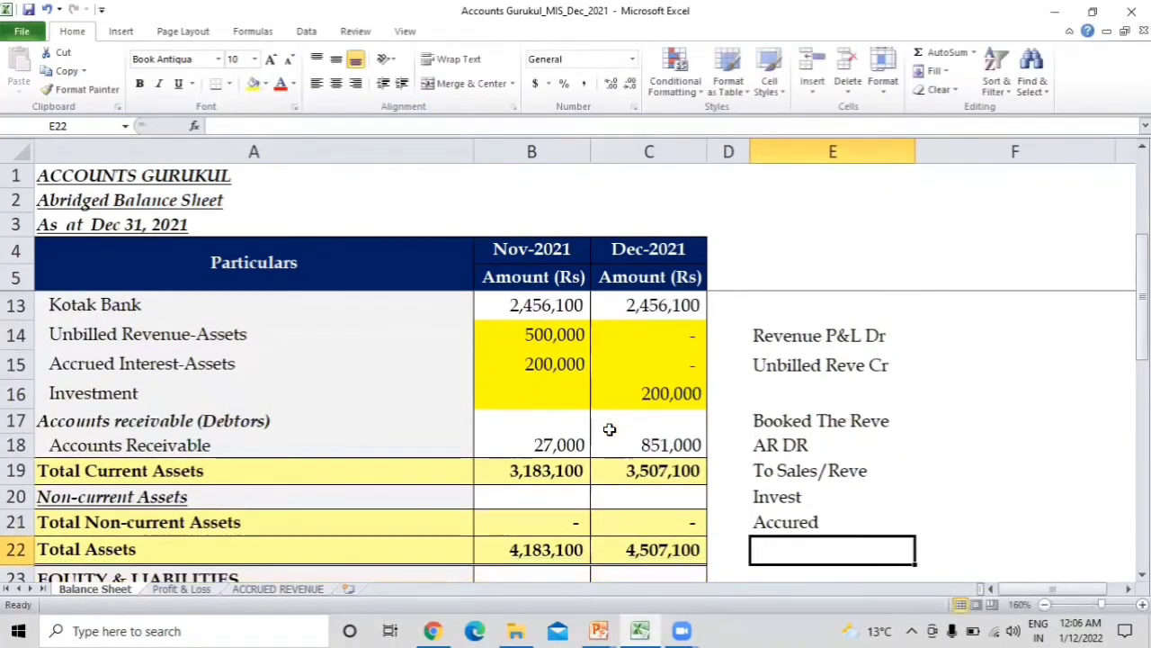
pyautogui.click(881, 479)
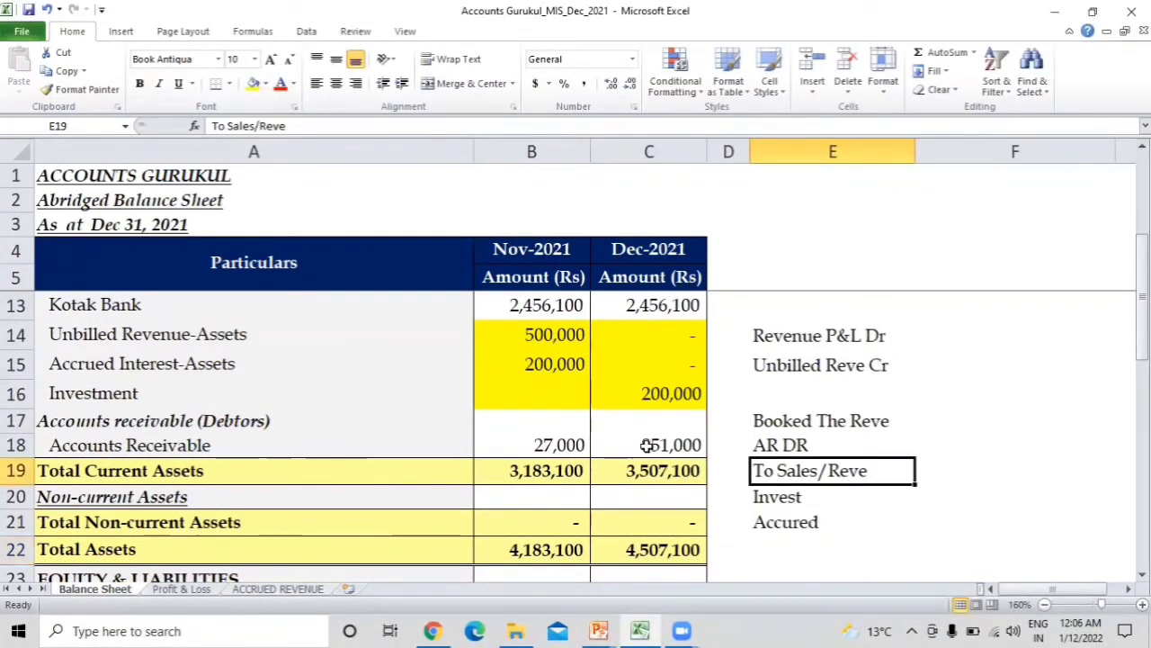
# Go to the top of the ACCRUED REVENUE sheet to show the Nov 30 unbilled revenue entry.
pyautogui.click(261, 590)
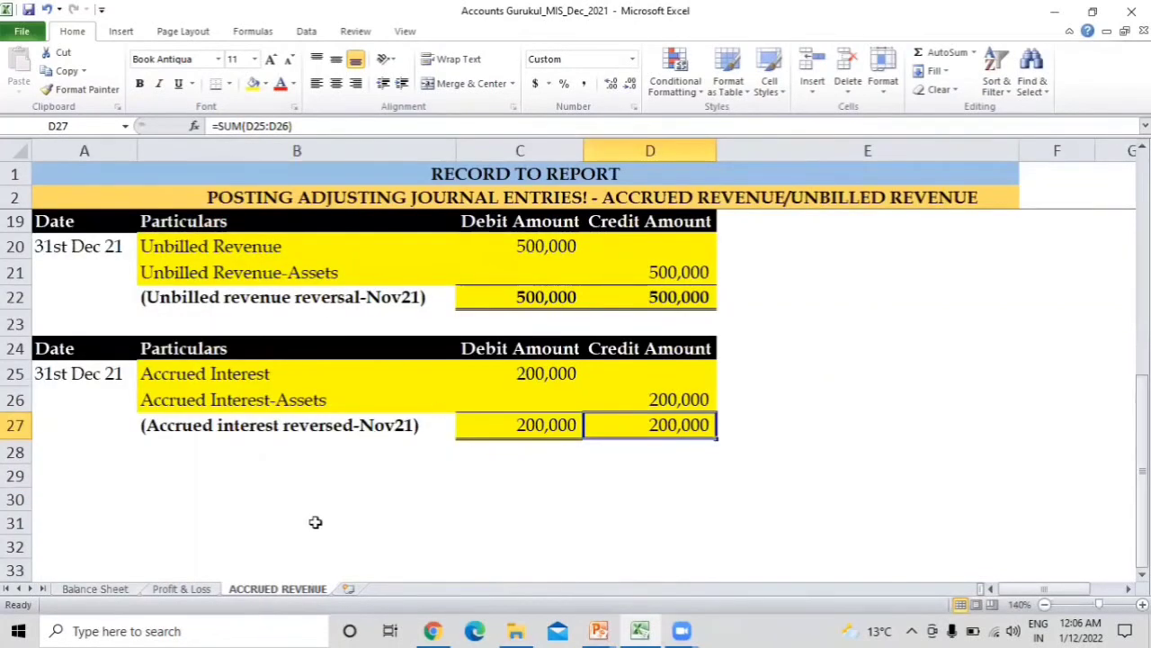
pyautogui.press('Up')
pyautogui.press('Up')
pyautogui.press('Up')
pyautogui.press('Up')
pyautogui.press('Up')
pyautogui.press('Up')
pyautogui.press('Up')
pyautogui.press('Up')
pyautogui.press('Up')
pyautogui.press('Up')
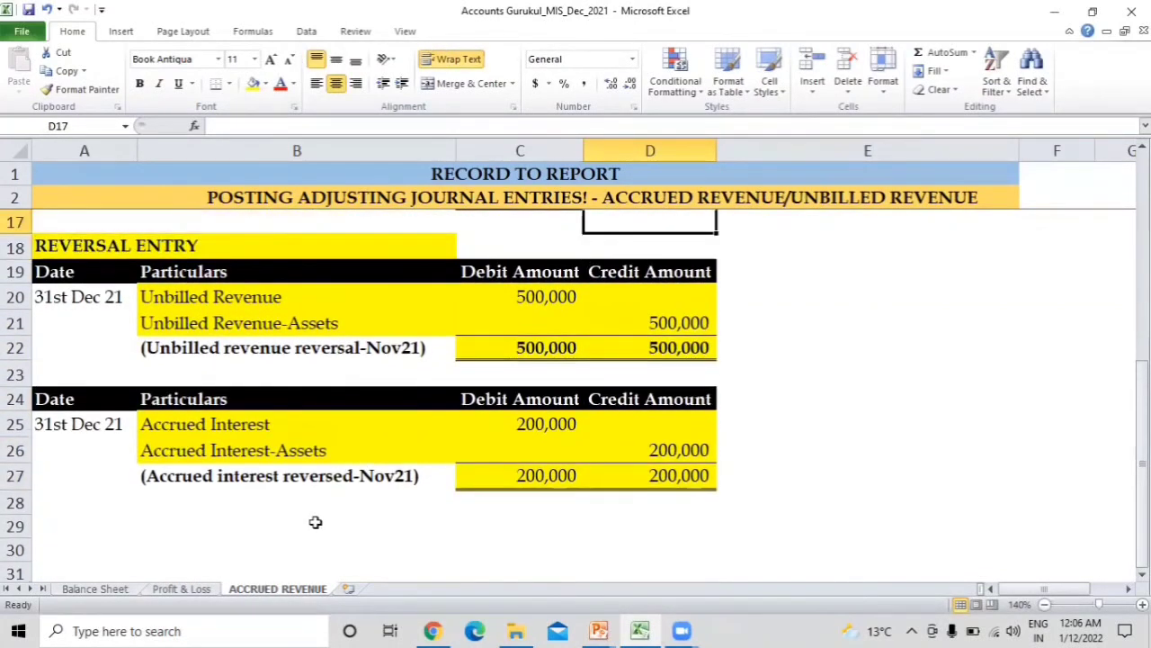
pyautogui.press('Up')
pyautogui.press('Up')
pyautogui.press('Up')
pyautogui.press('Up')
pyautogui.press('Up')
pyautogui.press('Up')
pyautogui.press('Up')
pyautogui.press('Up')
pyautogui.press('Left')
pyautogui.press('Up')
pyautogui.press('Left')
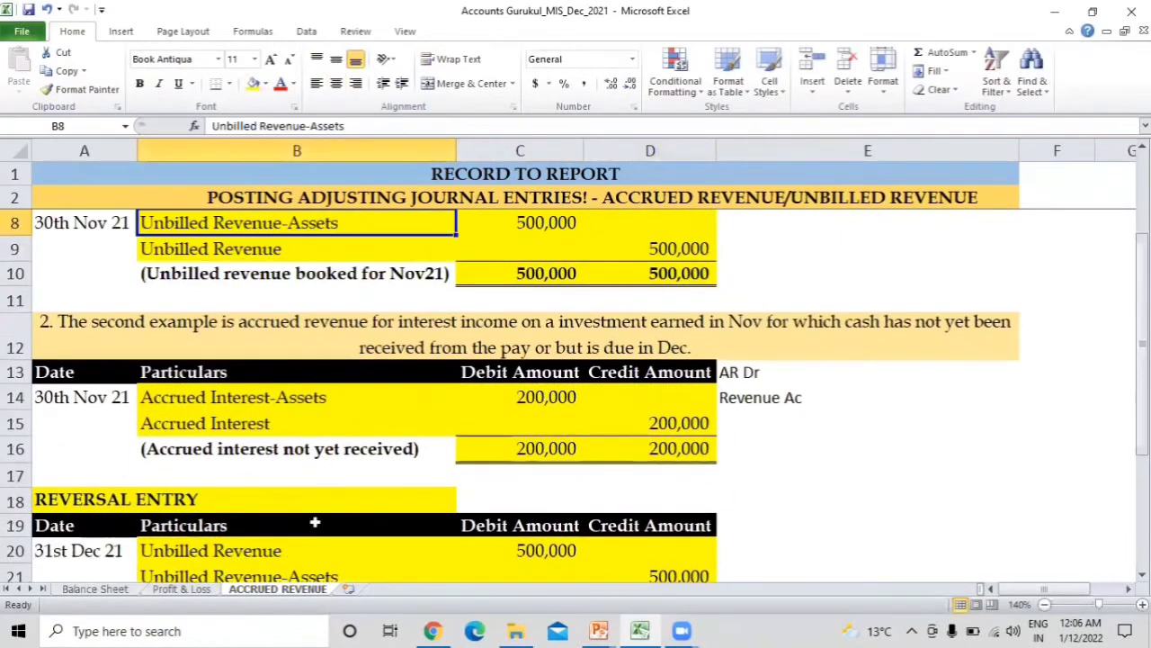
pyautogui.press('Up')
pyautogui.press('Up')
pyautogui.press('Up')
pyautogui.press('Up')
pyautogui.press('Up')
pyautogui.press('Up')
pyautogui.press('Down')
pyautogui.press('Down')
pyautogui.press('Up')
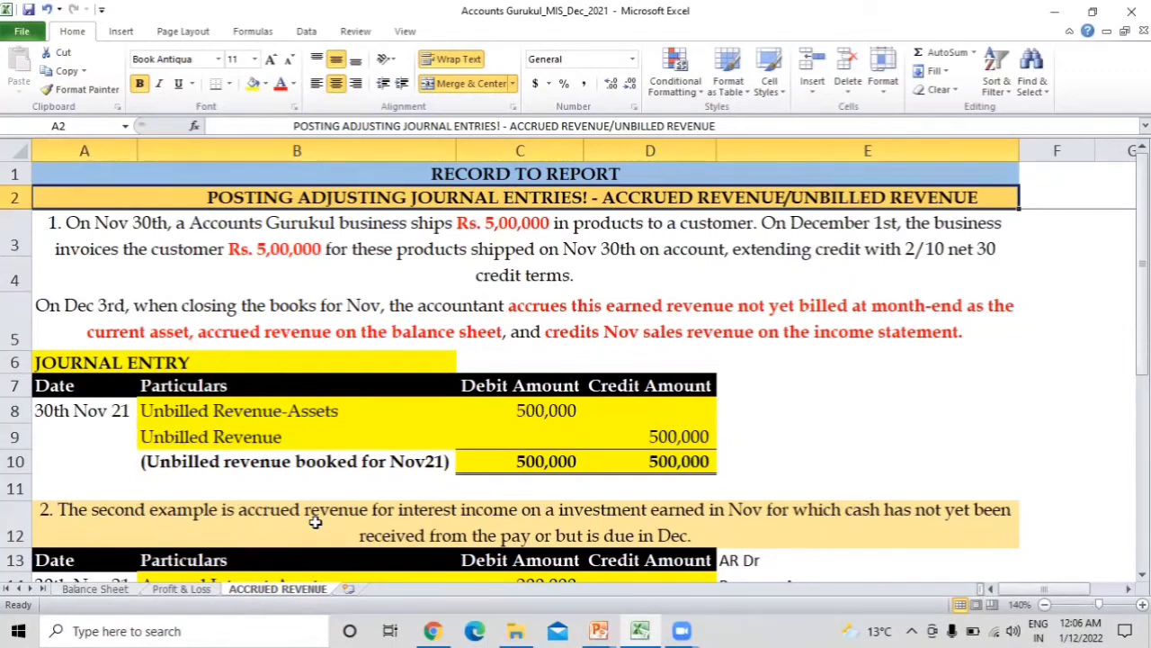
pyautogui.press('Down')
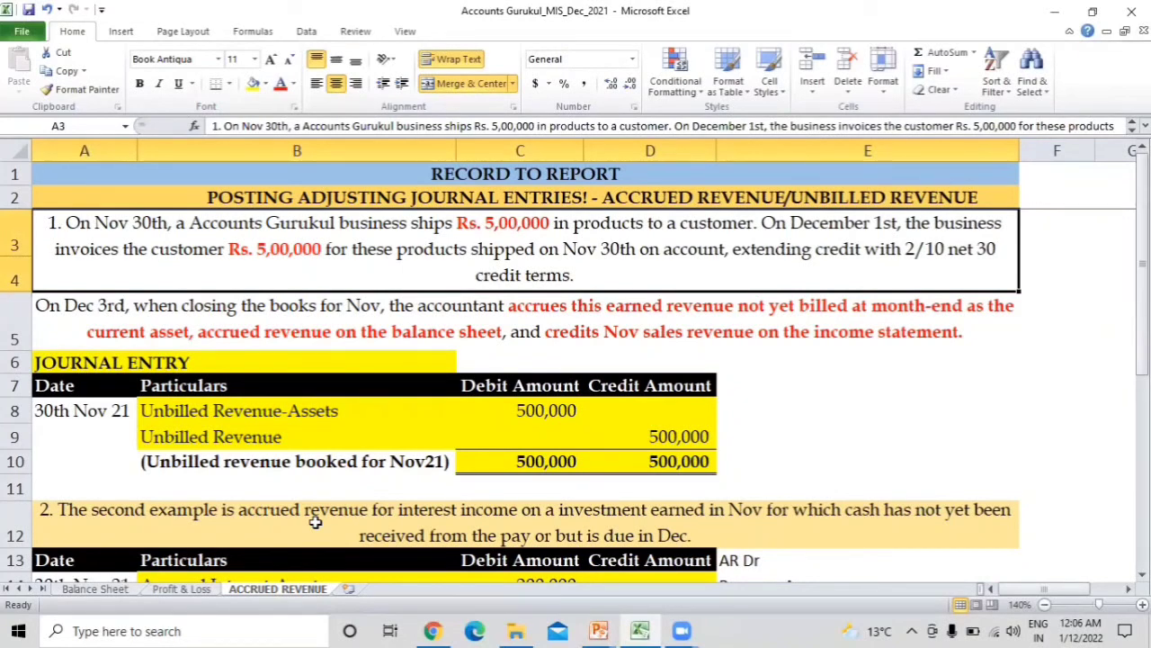
pyautogui.press('Down')
pyautogui.press('Up')
pyautogui.press('Down')
pyautogui.press('Up')
pyautogui.press('Down')
pyautogui.press('Up')
pyautogui.press('Down')
pyautogui.press('Up')
pyautogui.press('Down')
pyautogui.press('Down')
pyautogui.press('Down')
pyautogui.press('Right')
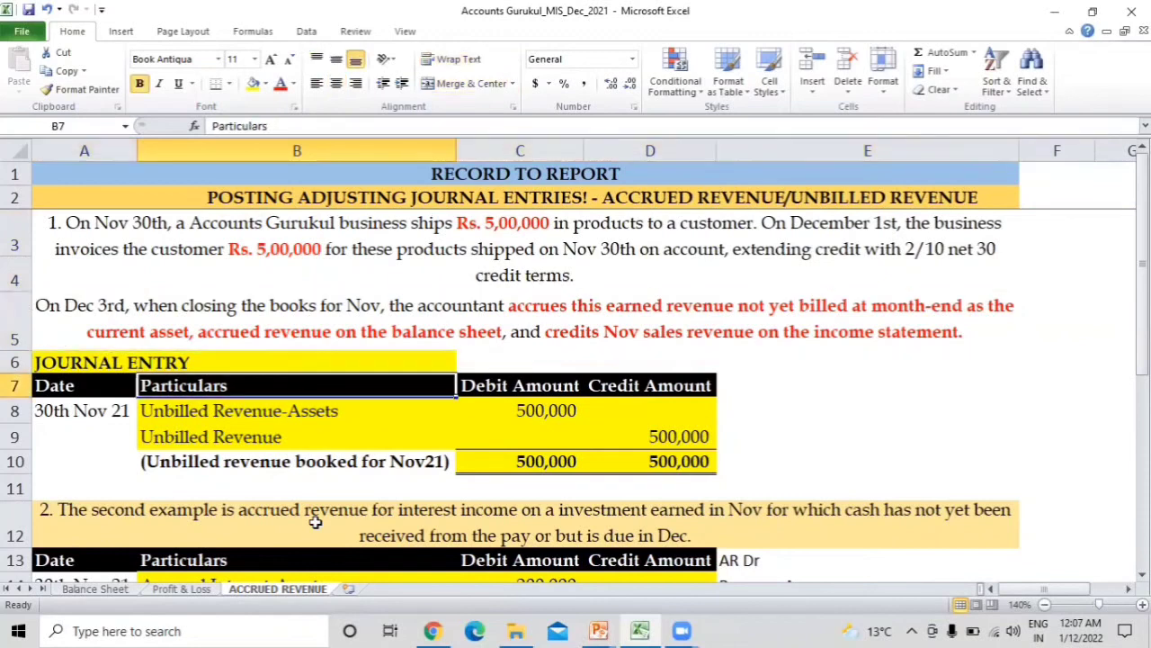
pyautogui.press('Down')
pyautogui.press('Down')
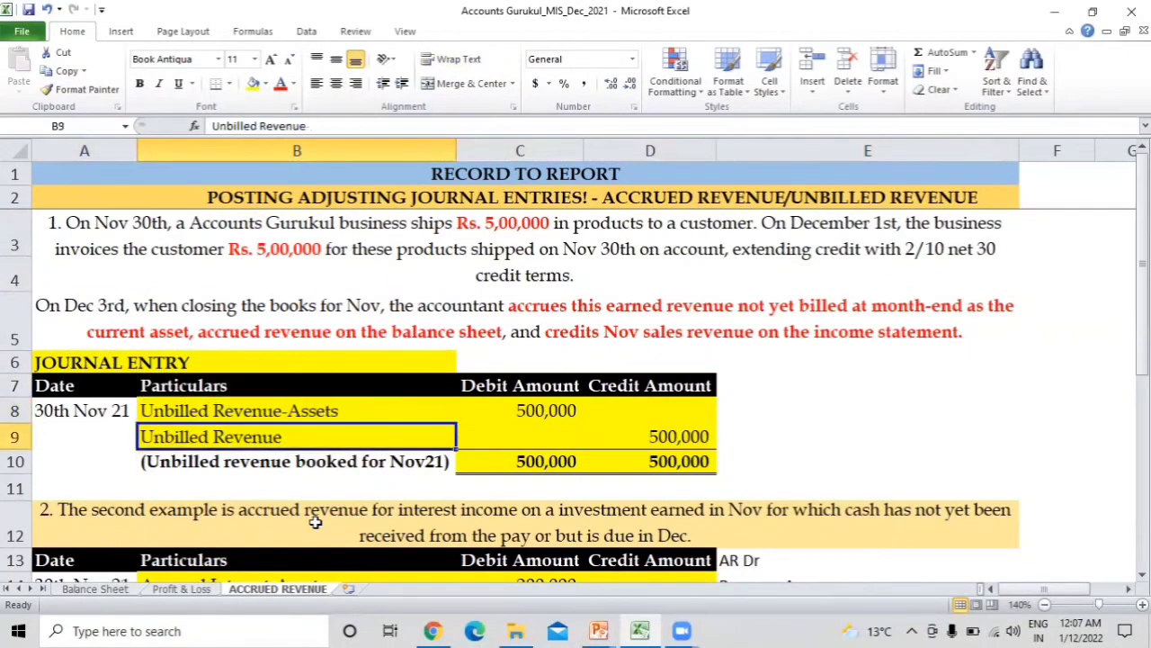
pyautogui.press('Down')
pyautogui.press('Down')
pyautogui.press('Down')
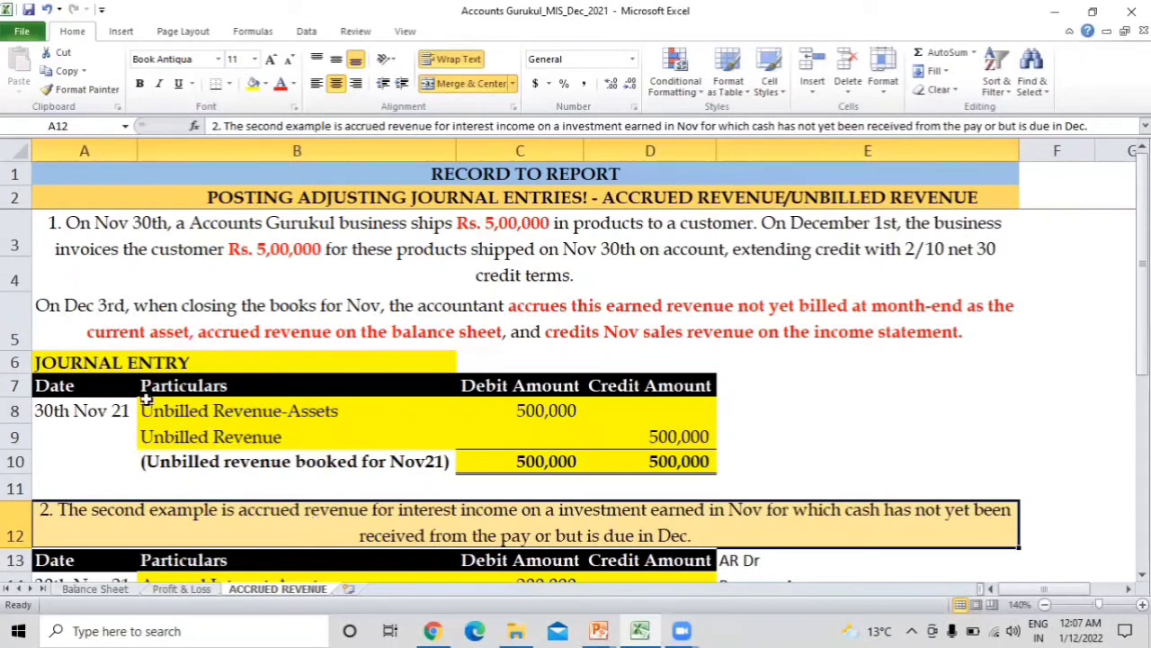
pyautogui.click(253, 307)
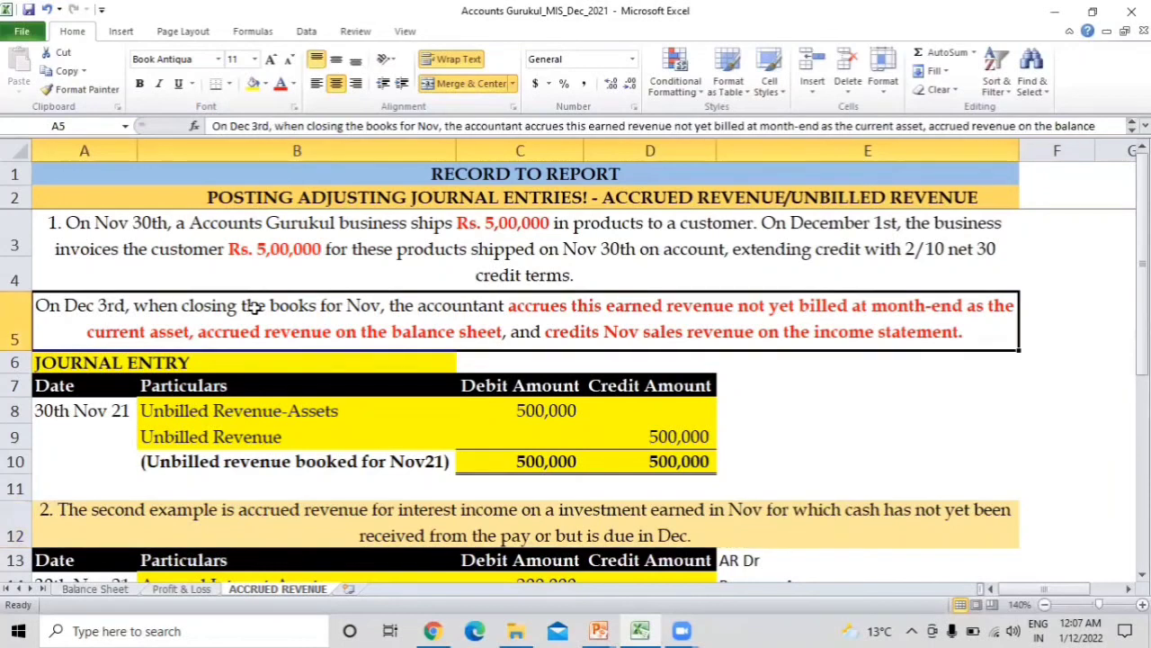